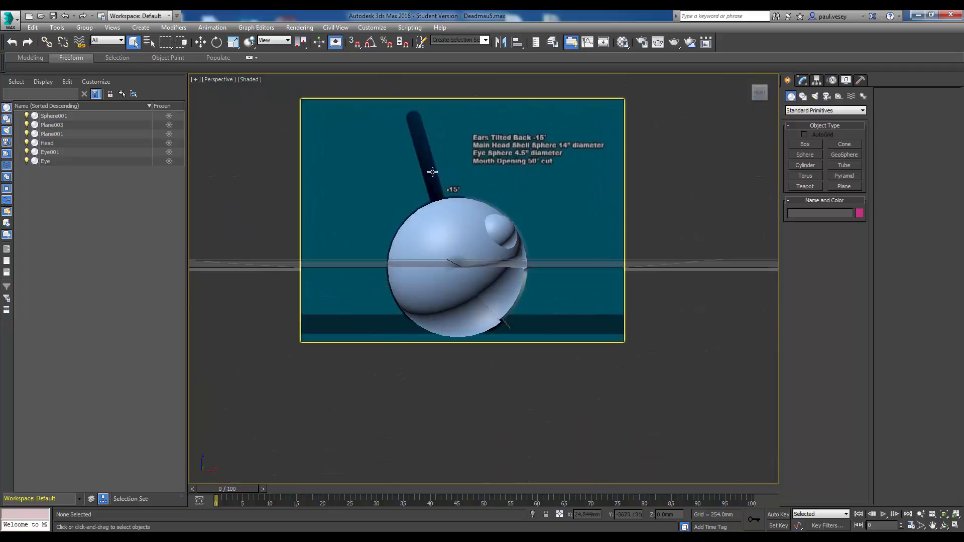
Step: Hide Plane003, the side-view reference image plane behind the head
{"action": "scroll", "coordinate": [466, 196], "scroll_direction": "up", "scroll_amount": 5}
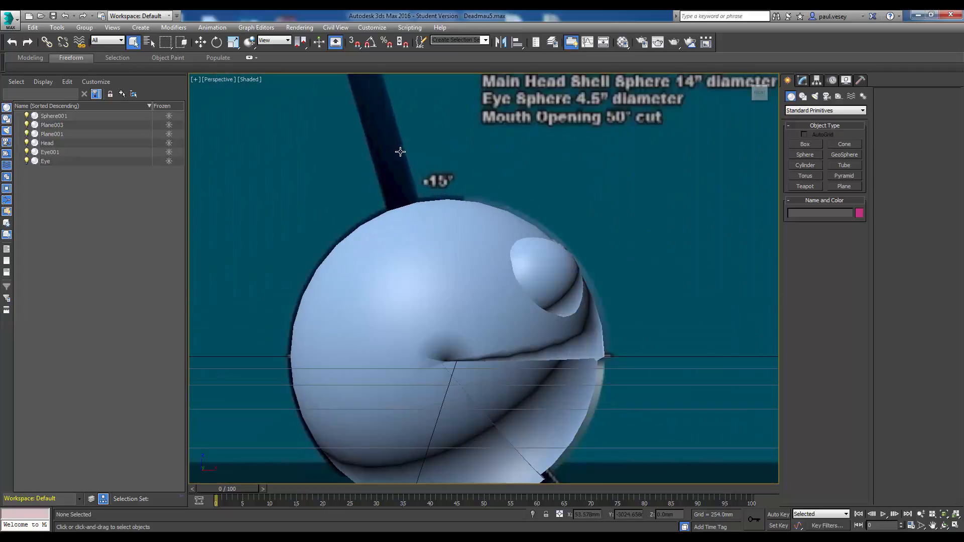
{"action": "scroll", "coordinate": [400, 152], "scroll_direction": "down", "scroll_amount": 3}
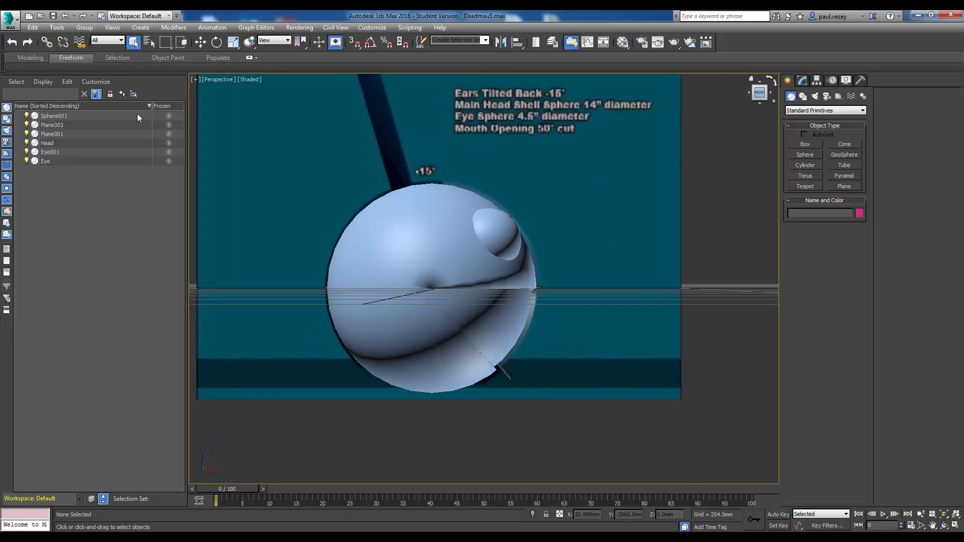
{"action": "left_click", "coordinate": [27, 125]}
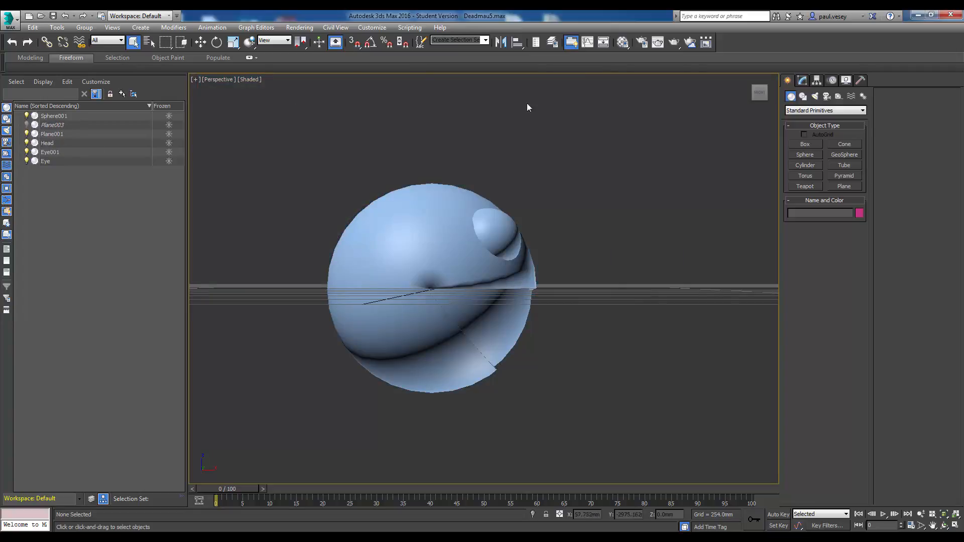
Step: Switch the perspective viewport to an orthographic Right view, with the head and the ear reference image framed in it
{"action": "left_click", "coordinate": [766, 91]}
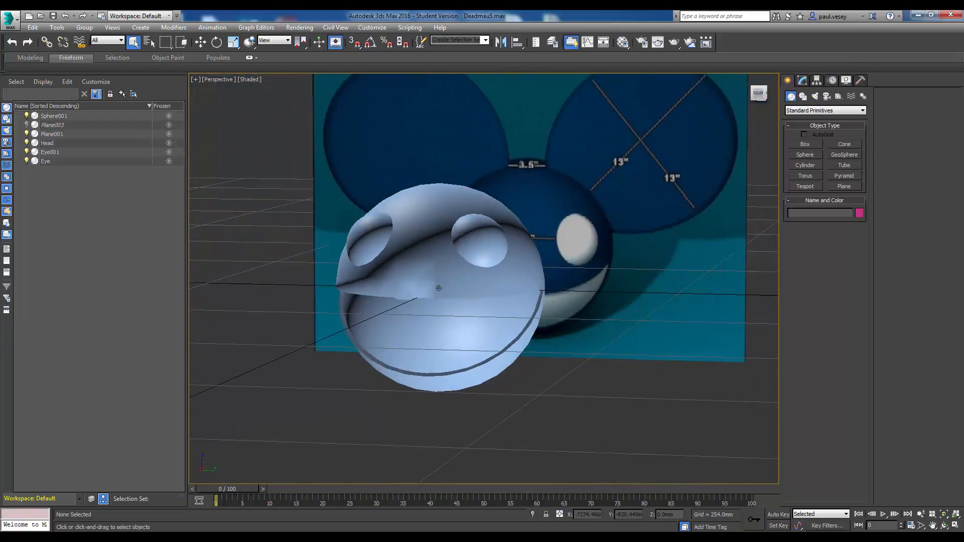
{"action": "mouse_move", "coordinate": [452, 261]}
{"action": "middle_mouse_down", "text": "alt"}
{"action": "mouse_move", "coordinate": [445, 253]}
{"action": "mouse_move", "coordinate": [452, 289]}
{"action": "mouse_move", "coordinate": [447, 271]}
{"action": "mouse_move", "coordinate": [436, 283]}
{"action": "middle_mouse_up", "text": "alt"}
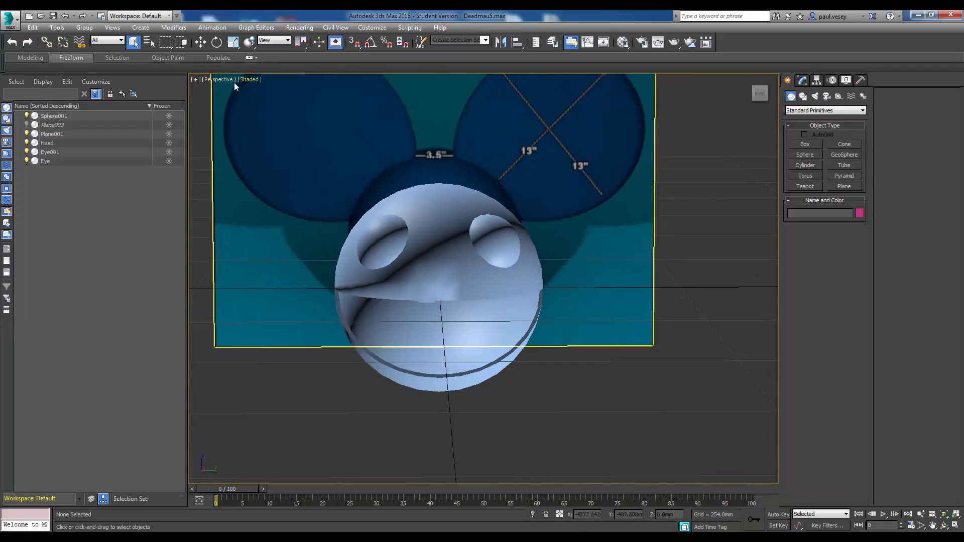
{"action": "left_click", "coordinate": [216, 80]}
{"action": "left_click", "coordinate": [250, 126]}
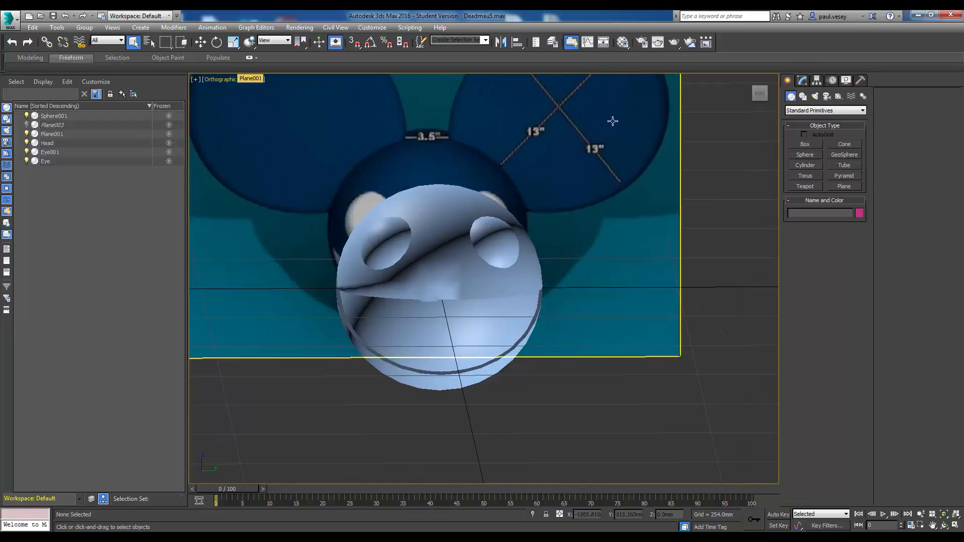
{"action": "left_click", "coordinate": [761, 96]}
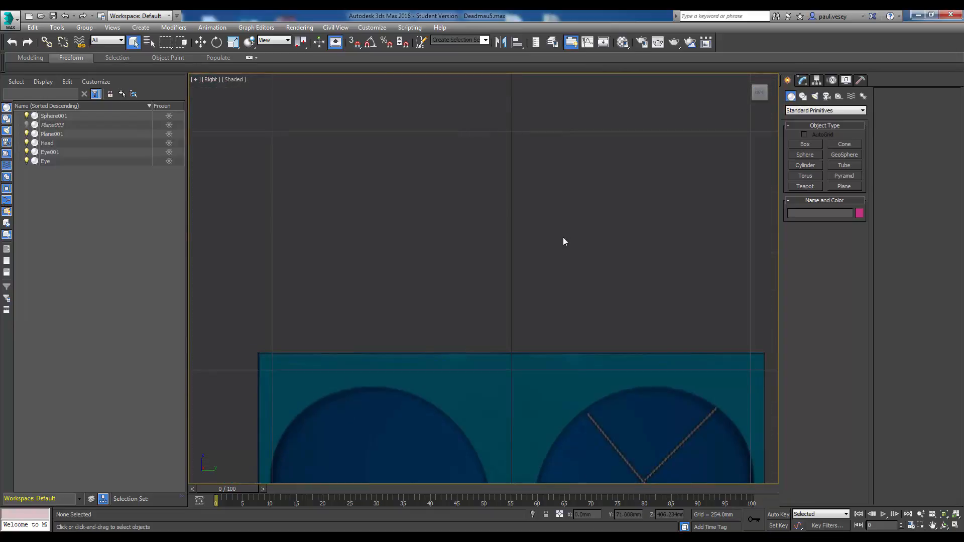
{"action": "middle_click_drag", "start_coordinate": [557, 229], "coordinate": [506, 117]}
{"action": "scroll", "coordinate": [551, 242], "scroll_direction": "down", "scroll_amount": 3}
{"action": "middle_click_drag", "start_coordinate": [550, 241], "coordinate": [533, 194]}
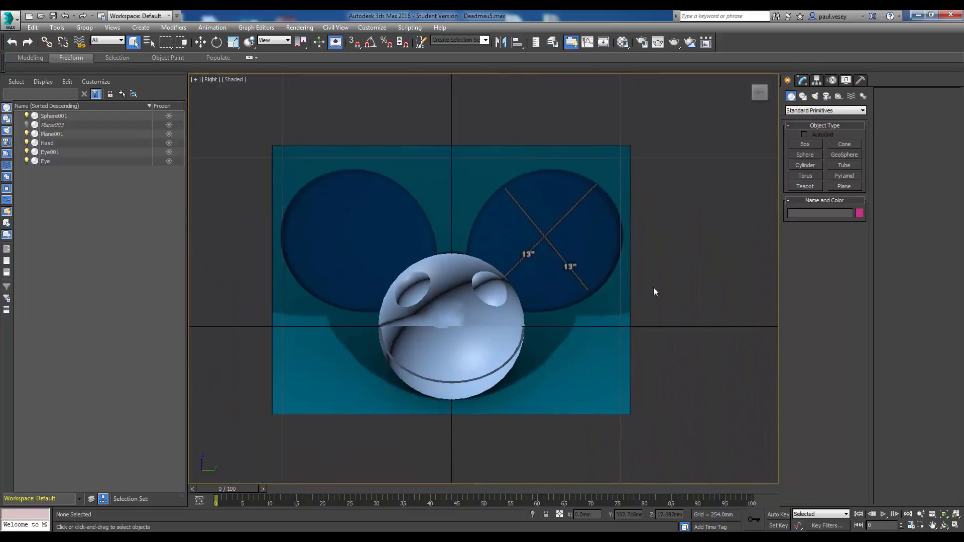
{"action": "middle_click_drag", "start_coordinate": [674, 308], "coordinate": [650, 291]}
{"action": "scroll", "coordinate": [648, 291], "scroll_direction": "up", "scroll_amount": 2}
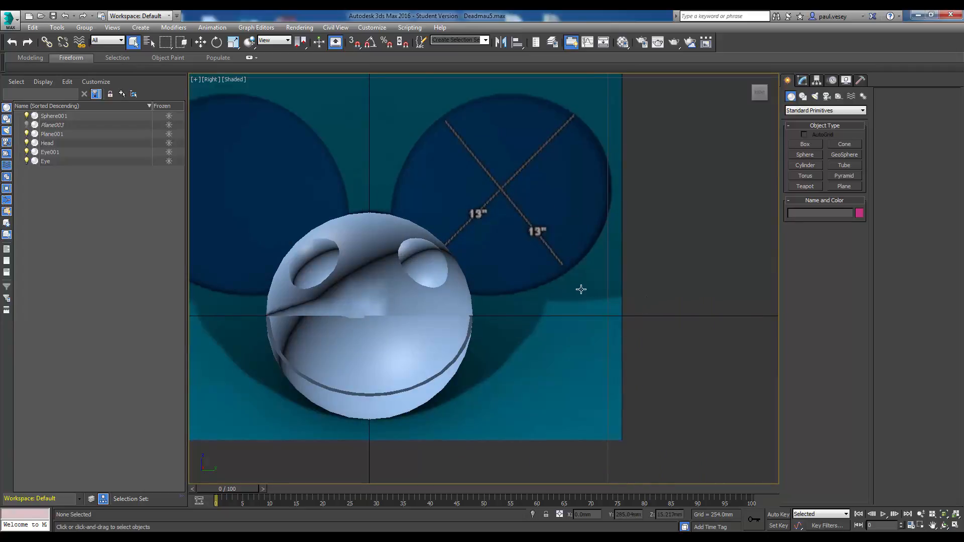
{"action": "scroll", "coordinate": [576, 300], "scroll_direction": "down", "scroll_amount": 2}
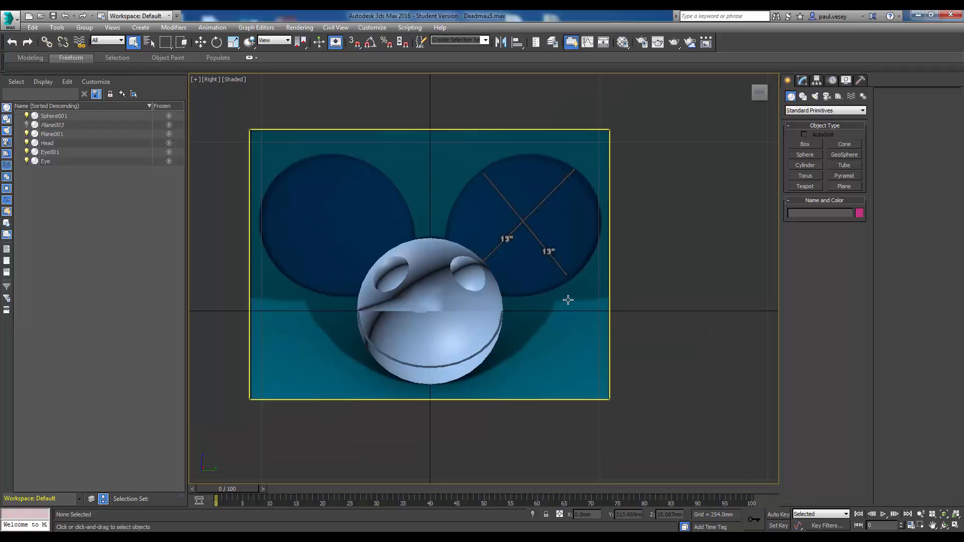
Step: Scale the ear reference plane, Plane001, uniformly to about 110% and deselect it
{"action": "left_click", "coordinate": [297, 145]}
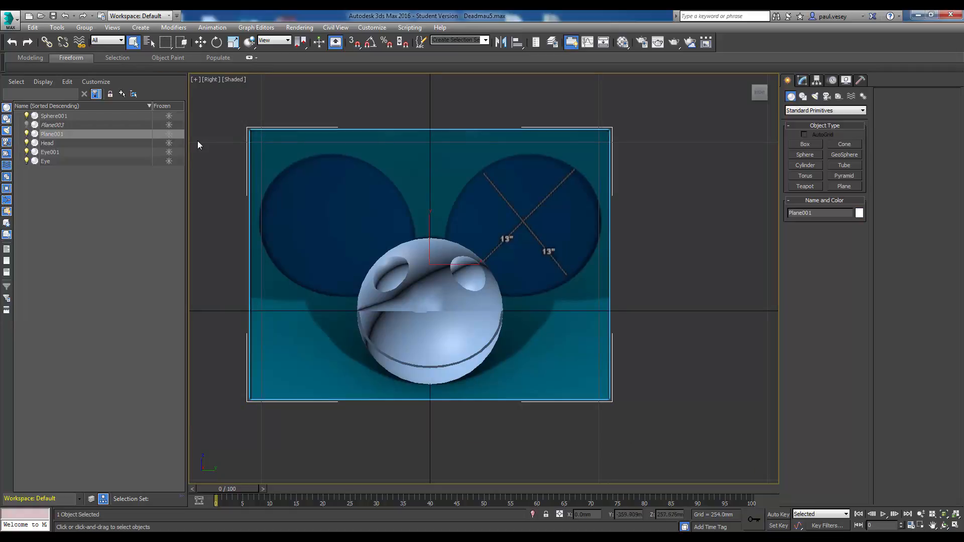
{"action": "left_click", "coordinate": [233, 42]}
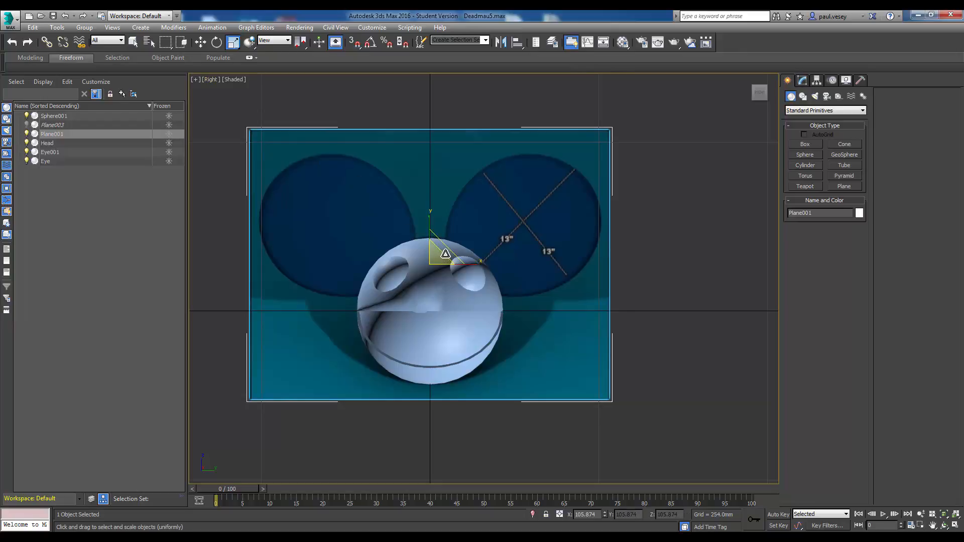
{"action": "mouse_move", "coordinate": [451, 256]}
{"action": "left_mouse_down"}
{"action": "mouse_move", "coordinate": [449, 246]}
{"action": "mouse_move", "coordinate": [447, 255]}
{"action": "left_mouse_up"}
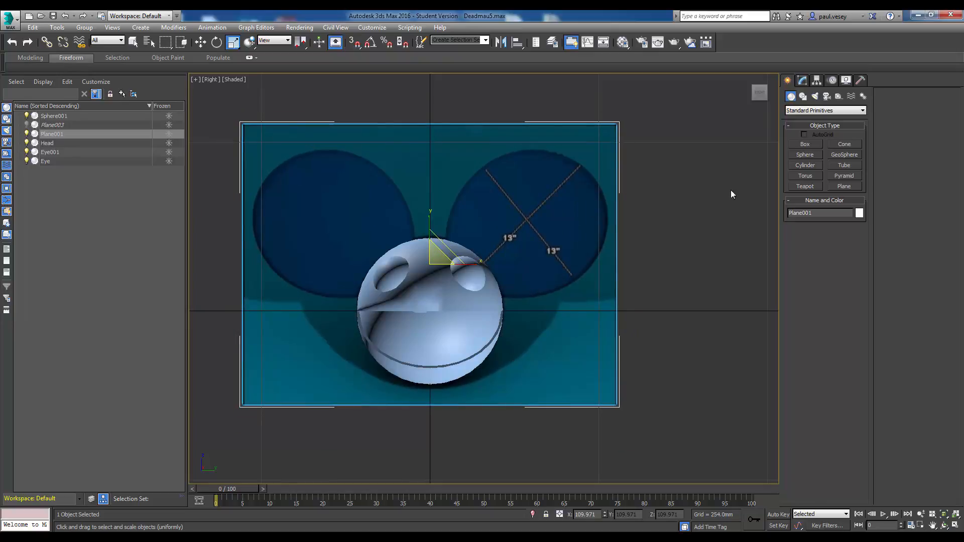
{"action": "left_click", "coordinate": [677, 176]}
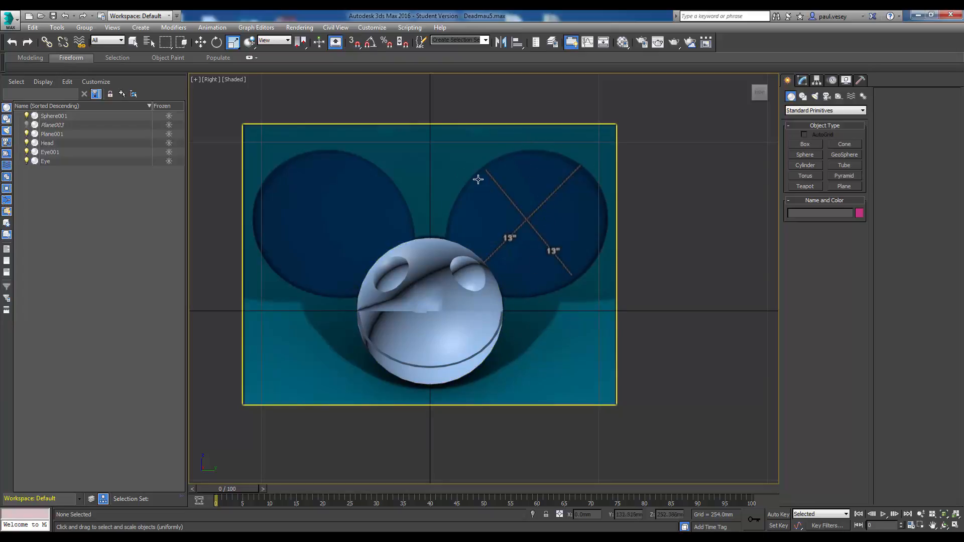
Step: Draw a short, wavy NURBS CV curve with four control points above the ear reference image
{"action": "left_click", "coordinate": [141, 27]}
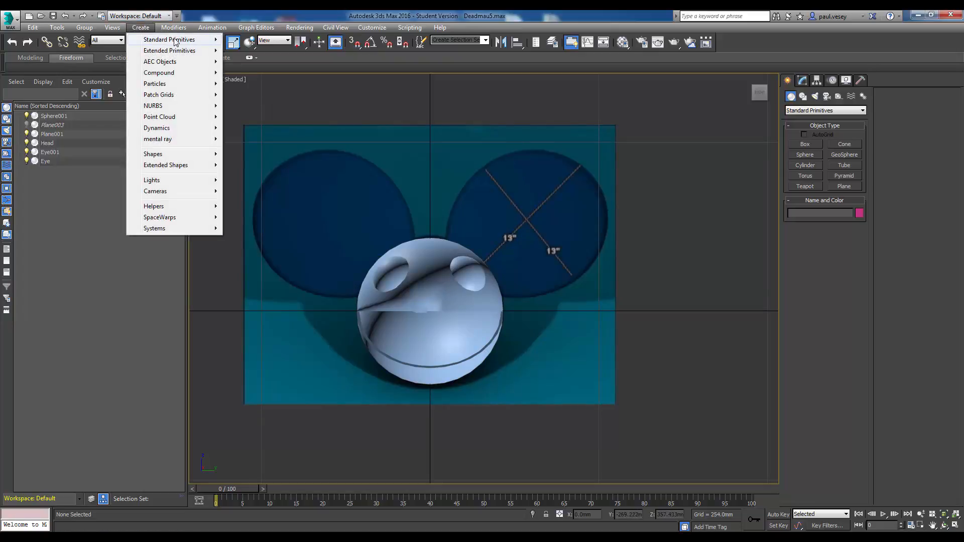
{"action": "mouse_move", "coordinate": [197, 112]}
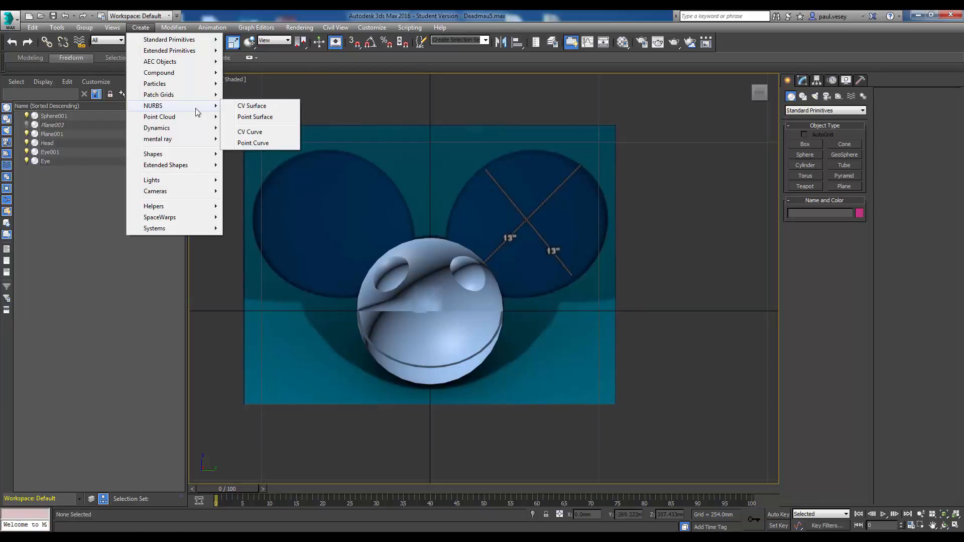
{"action": "left_click", "coordinate": [249, 132]}
{"action": "left_click", "coordinate": [316, 110]}
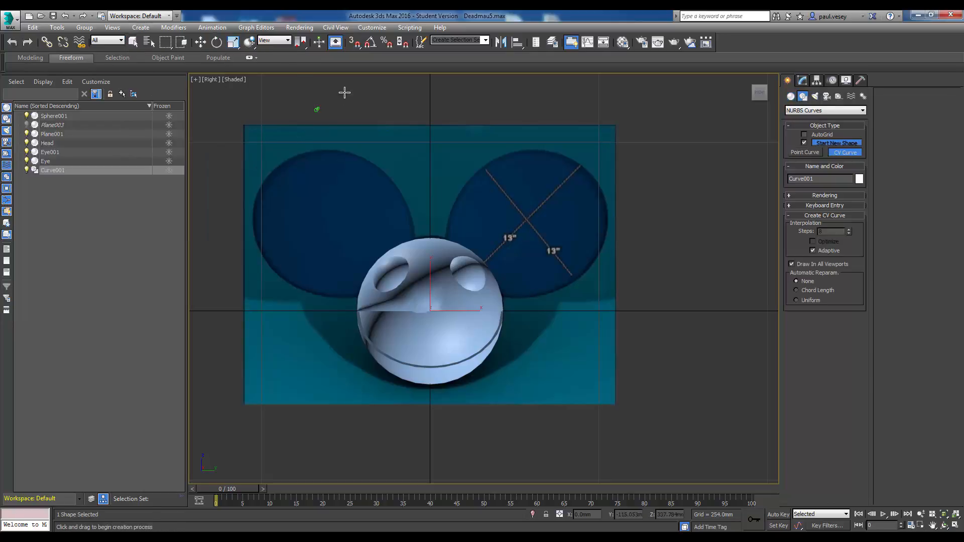
{"action": "left_click", "coordinate": [363, 84]}
{"action": "left_click", "coordinate": [408, 111]}
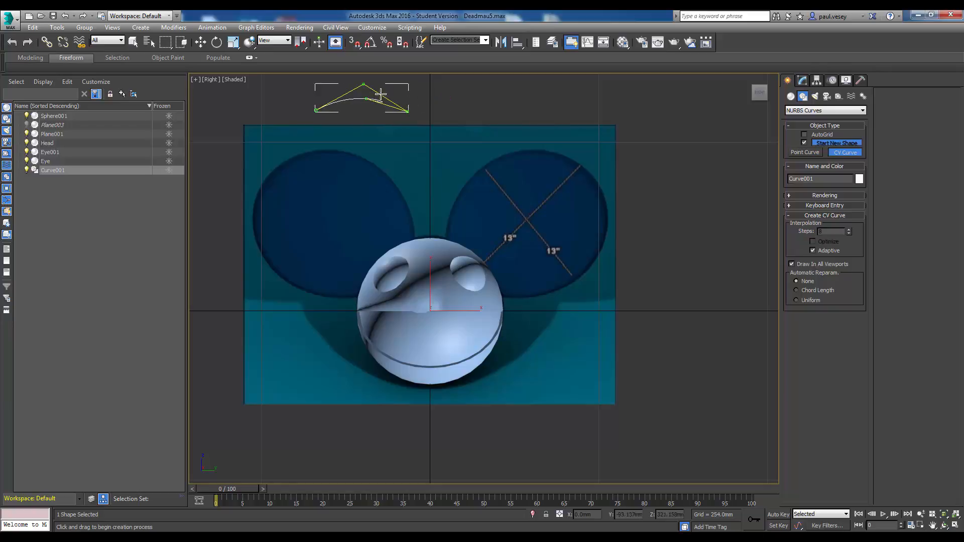
{"action": "left_click", "coordinate": [433, 89]}
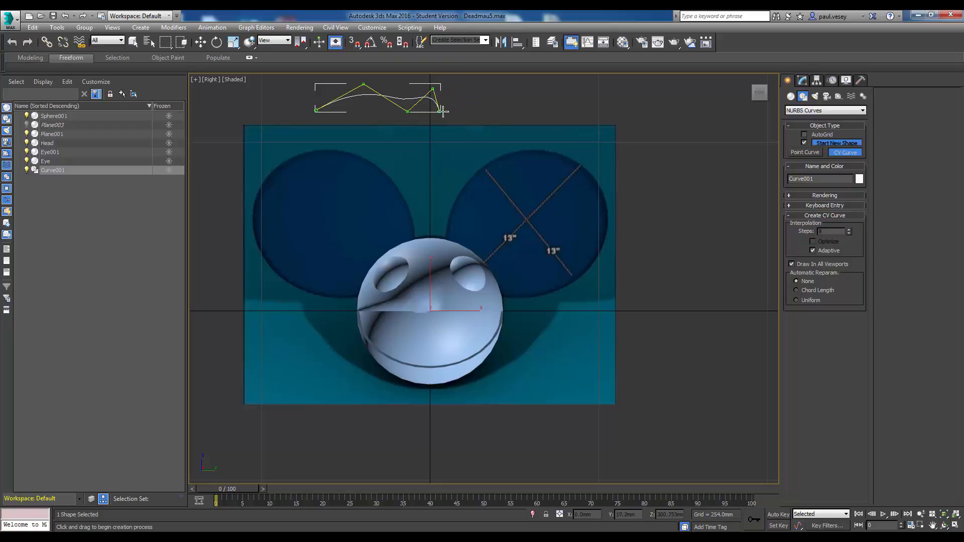
{"action": "right_click", "coordinate": [467, 112]}
Step: Delete the CV curve above the reference image
{"action": "key", "text": "r"}
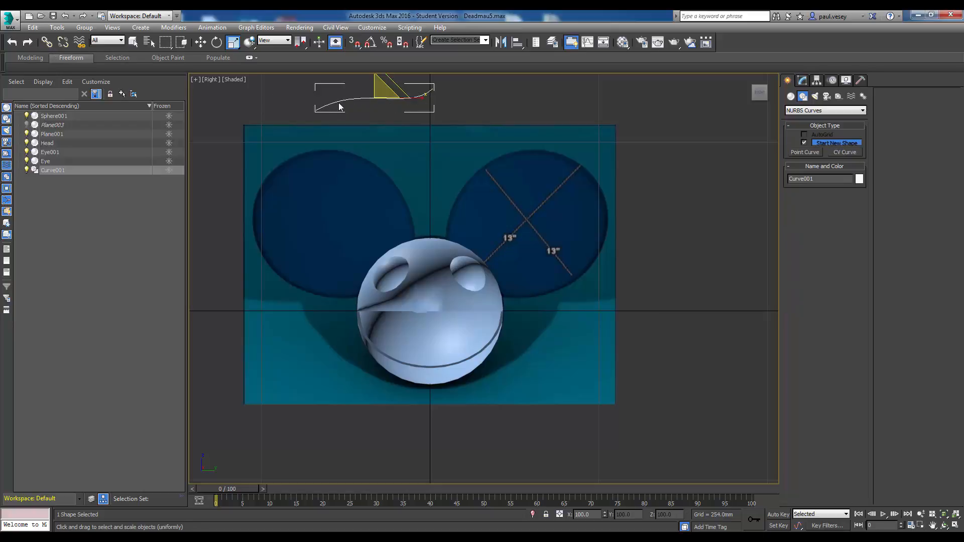
{"action": "left_click", "coordinate": [133, 42]}
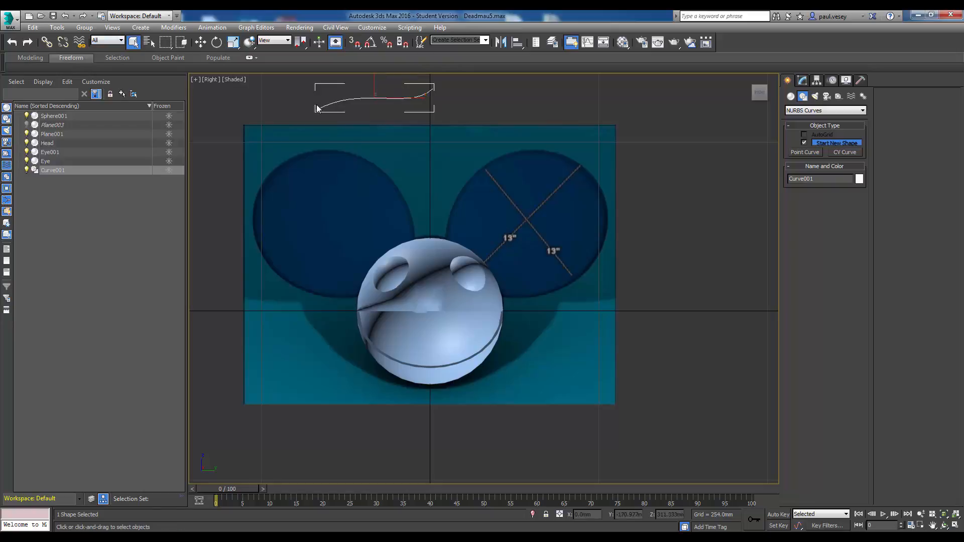
{"action": "key", "text": "Delete"}
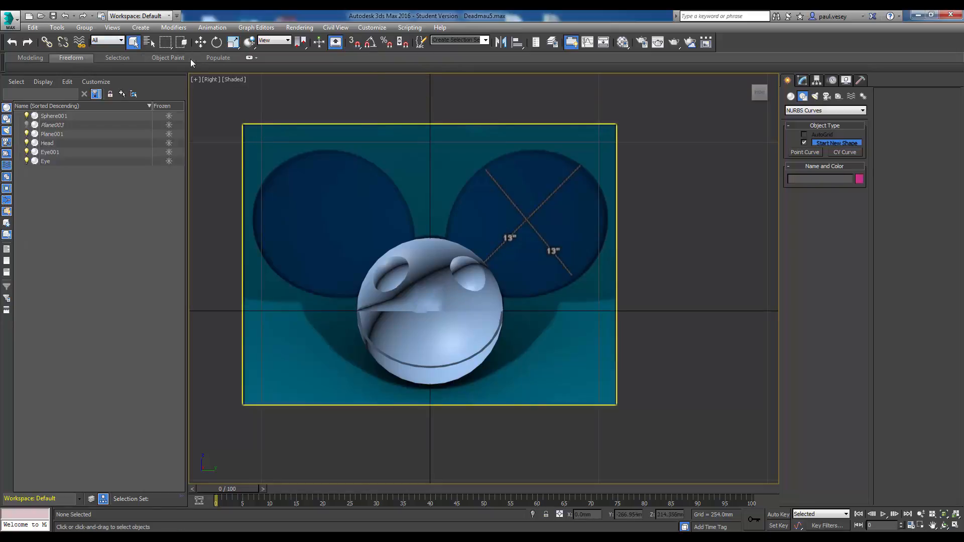
Step: Draw a wavy freeform NURBS Point curve above the ear reference image, looping it back across itself and ending in a smaller loop
{"action": "left_click", "coordinate": [140, 27]}
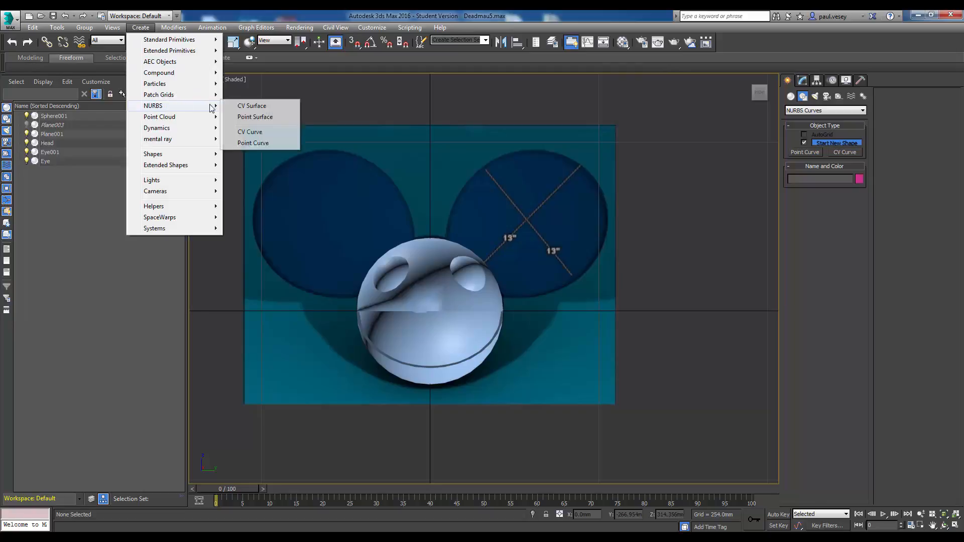
{"action": "left_click", "coordinate": [256, 141]}
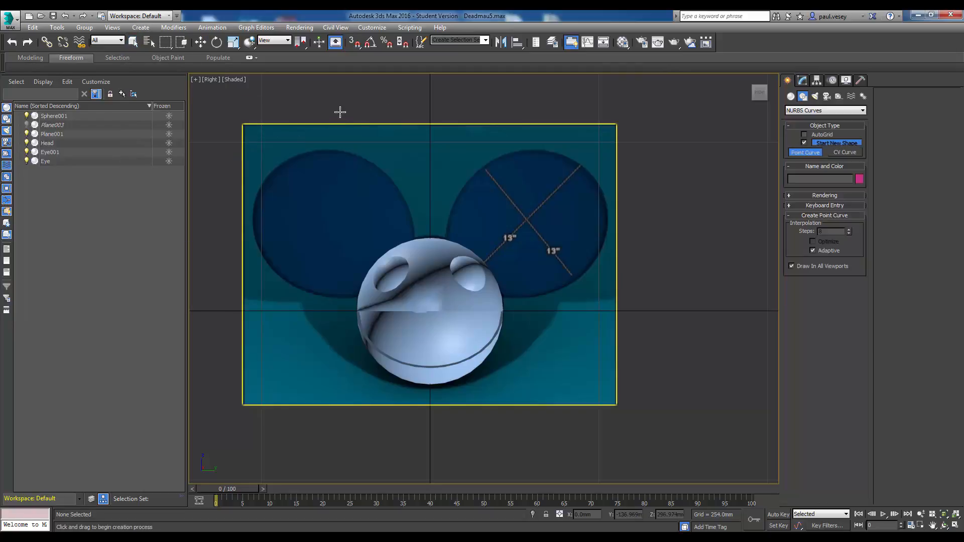
{"action": "left_click_drag", "start_coordinate": [340, 112], "coordinate": [375, 86]}
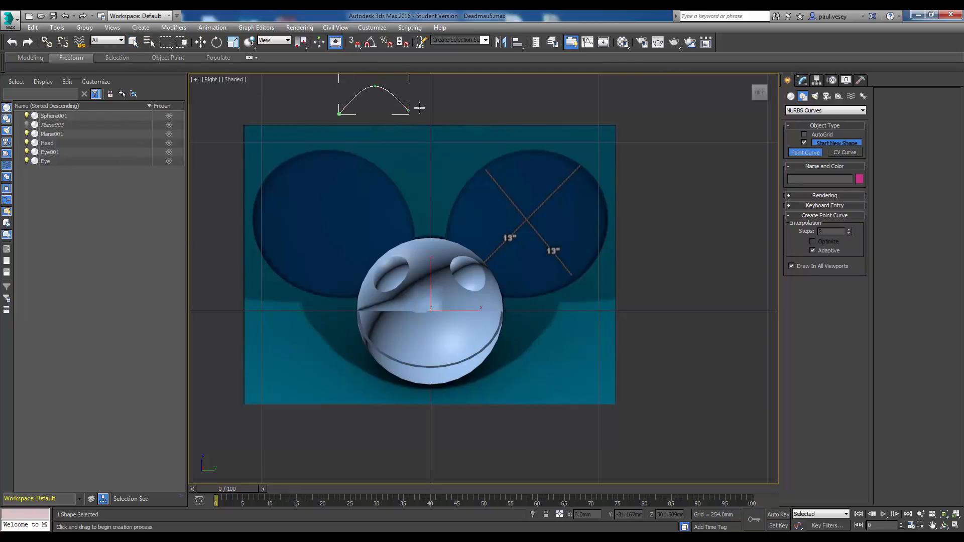
{"action": "left_click", "coordinate": [409, 111]}
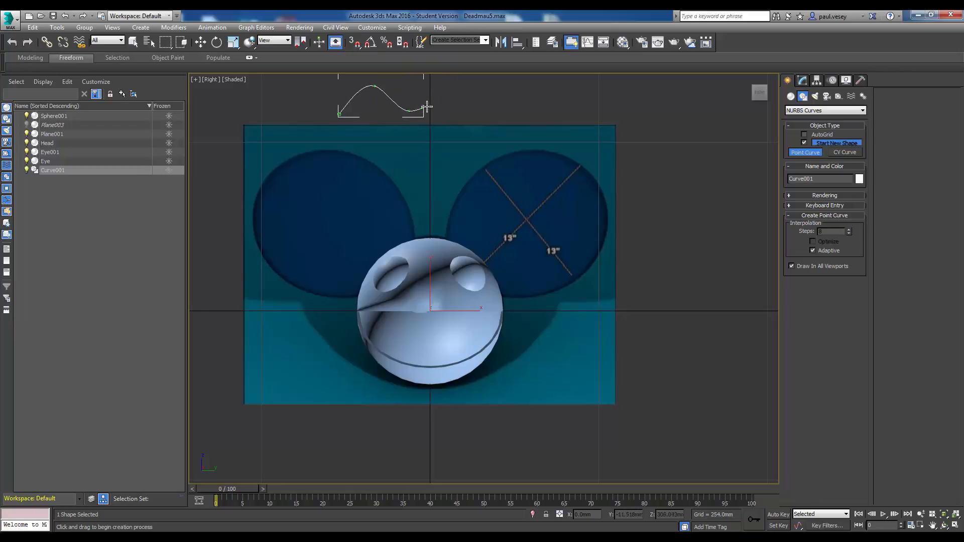
{"action": "scroll", "coordinate": [427, 106], "scroll_direction": "up", "scroll_amount": 6}
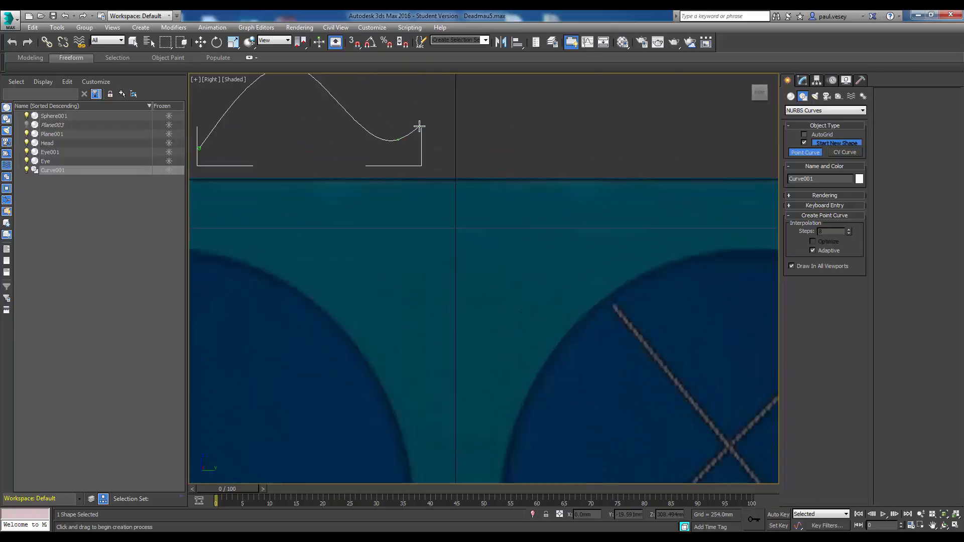
{"action": "scroll", "coordinate": [420, 126], "scroll_direction": "up", "scroll_amount": 5}
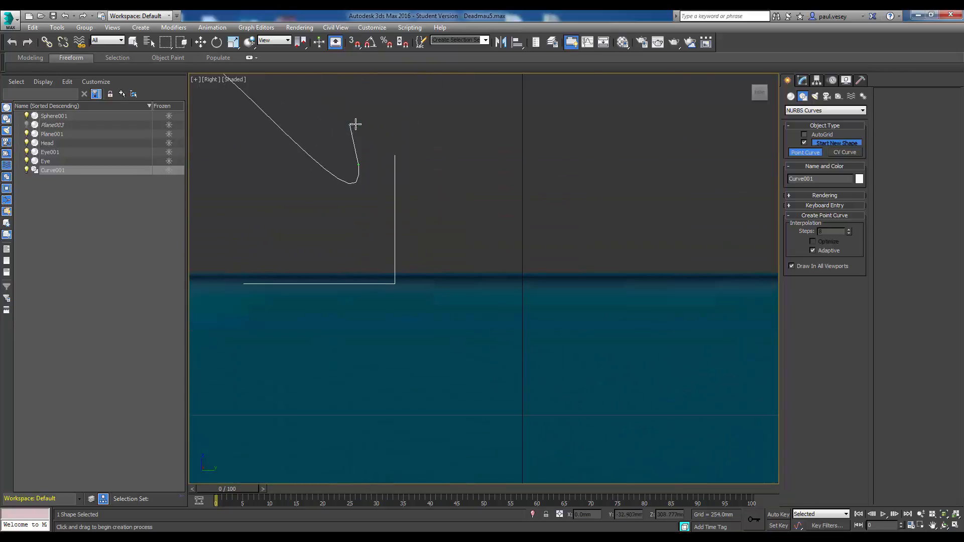
{"action": "left_click", "coordinate": [386, 134]}
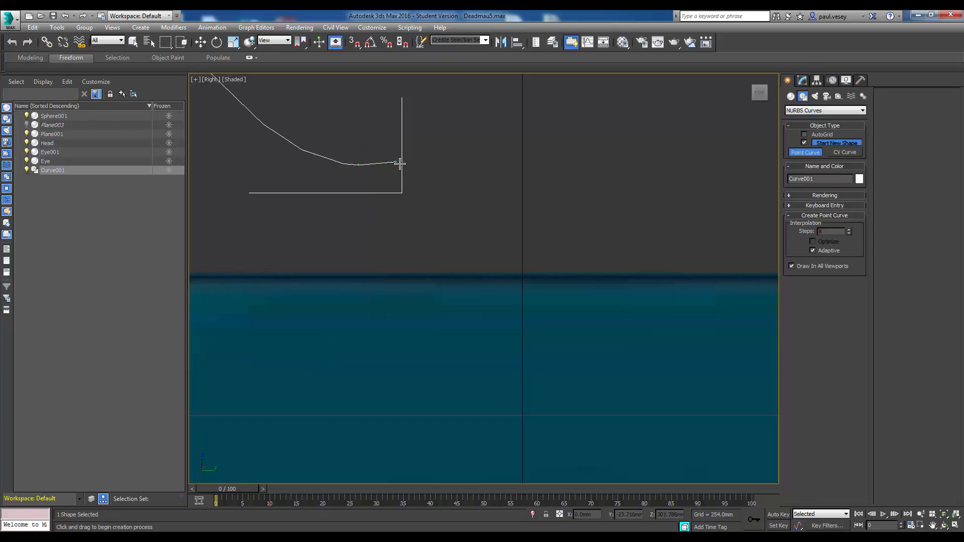
{"action": "left_click", "coordinate": [412, 161]}
{"action": "left_click", "coordinate": [509, 129]}
{"action": "left_click", "coordinate": [589, 172]}
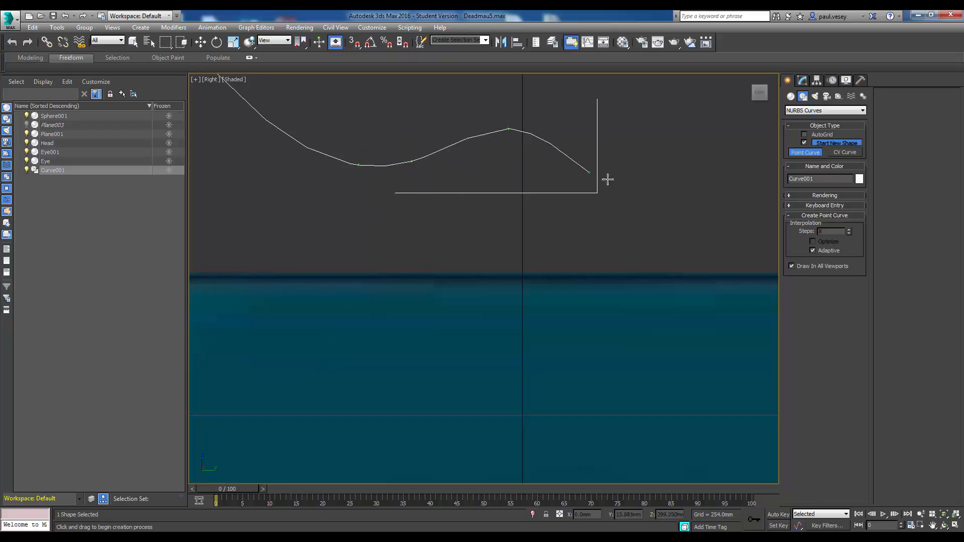
{"action": "left_click", "coordinate": [625, 180]}
{"action": "left_click", "coordinate": [647, 171]}
{"action": "left_click", "coordinate": [662, 156]}
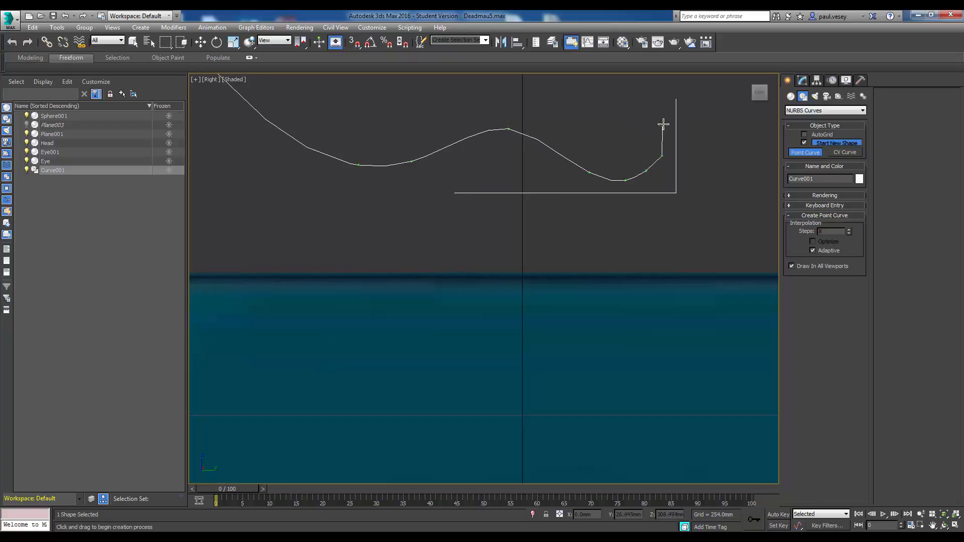
{"action": "left_click", "coordinate": [664, 126]}
{"action": "left_click", "coordinate": [654, 111]}
{"action": "left_click", "coordinate": [628, 104]}
{"action": "left_click", "coordinate": [609, 103]}
{"action": "left_click", "coordinate": [578, 96]}
{"action": "left_click", "coordinate": [532, 97]}
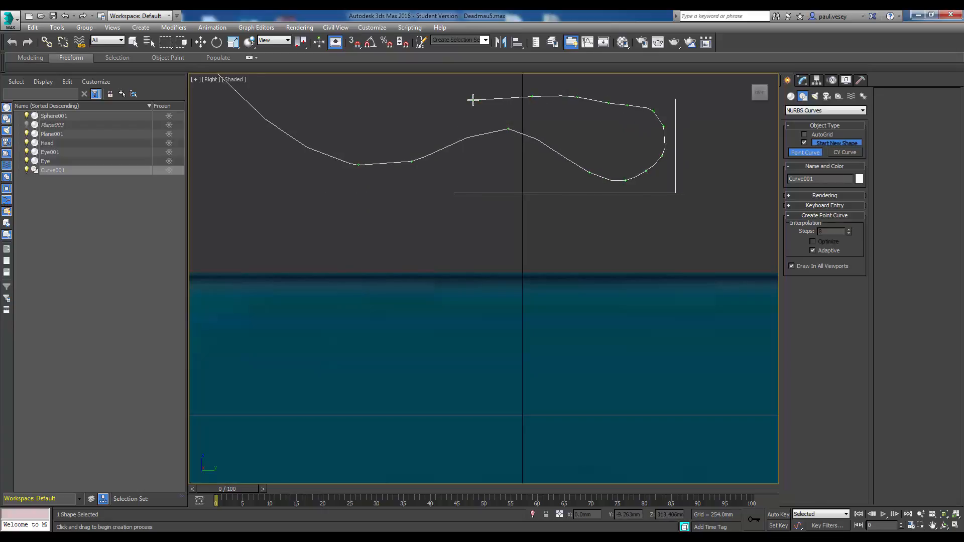
{"action": "left_click", "coordinate": [449, 111]}
{"action": "left_click", "coordinate": [442, 116]}
{"action": "left_click", "coordinate": [443, 133]}
{"action": "left_click", "coordinate": [450, 146]}
{"action": "left_click", "coordinate": [451, 161]}
{"action": "left_click", "coordinate": [445, 168]}
{"action": "left_click", "coordinate": [438, 175]}
{"action": "left_click", "coordinate": [409, 196]}
{"action": "left_click", "coordinate": [401, 195]}
{"action": "left_click", "coordinate": [376, 188]}
{"action": "left_click", "coordinate": [357, 185]}
{"action": "left_click", "coordinate": [344, 185]}
{"action": "left_click", "coordinate": [336, 206]}
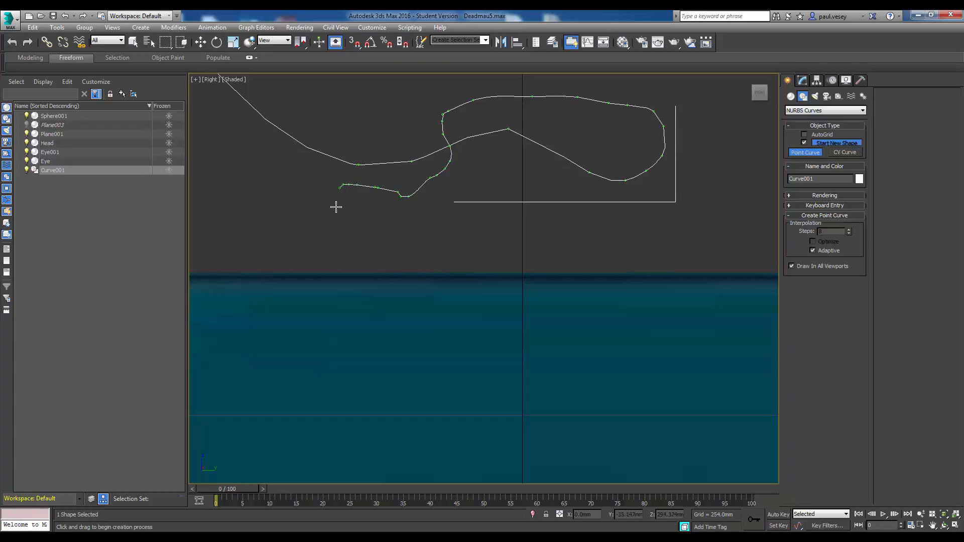
{"action": "left_click", "coordinate": [348, 215]}
{"action": "left_click", "coordinate": [360, 219]}
{"action": "left_click", "coordinate": [376, 219]}
{"action": "left_click", "coordinate": [391, 214]}
{"action": "left_click", "coordinate": [397, 215]}
{"action": "left_click", "coordinate": [399, 226]}
{"action": "left_click", "coordinate": [406, 230]}
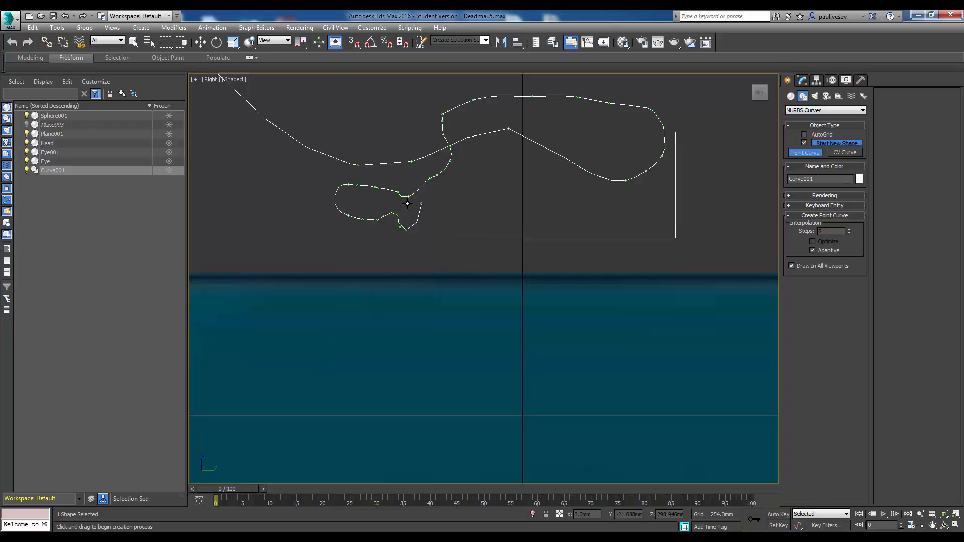
{"action": "scroll", "coordinate": [402, 198], "scroll_direction": "up", "scroll_amount": 4}
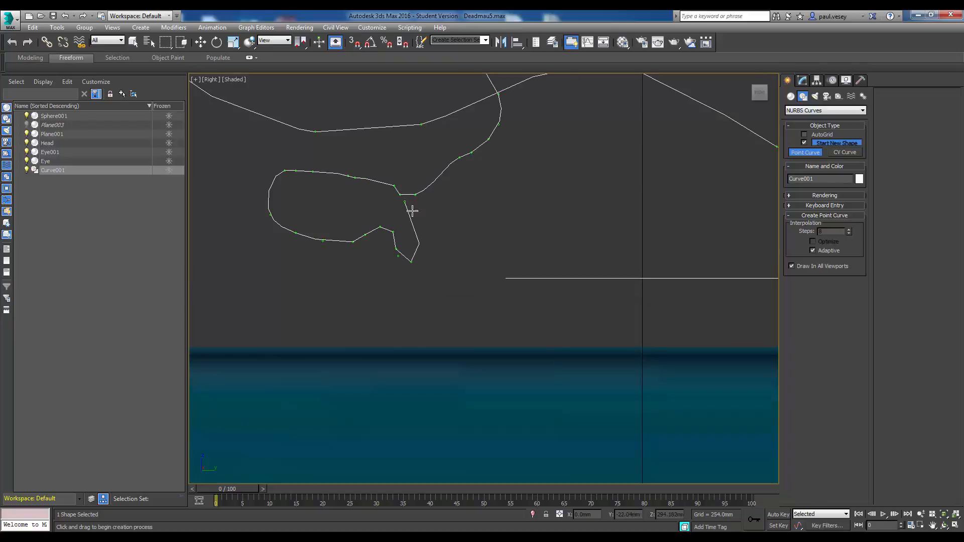
{"action": "scroll", "coordinate": [460, 227], "scroll_direction": "down", "scroll_amount": 8}
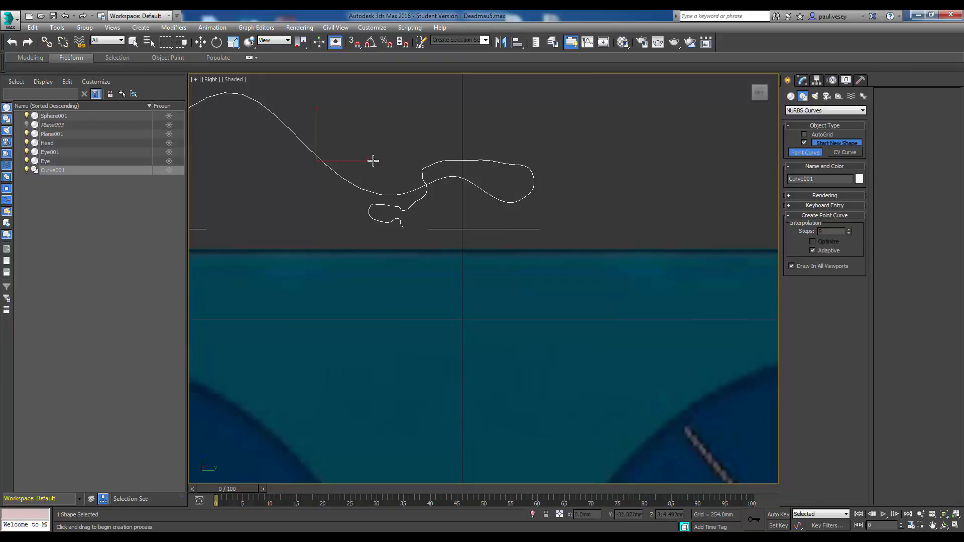
Step: Finish curve creation and delete the freeform Point curve above the reference image
{"action": "left_click", "coordinate": [133, 42]}
{"action": "left_click", "coordinate": [260, 107]}
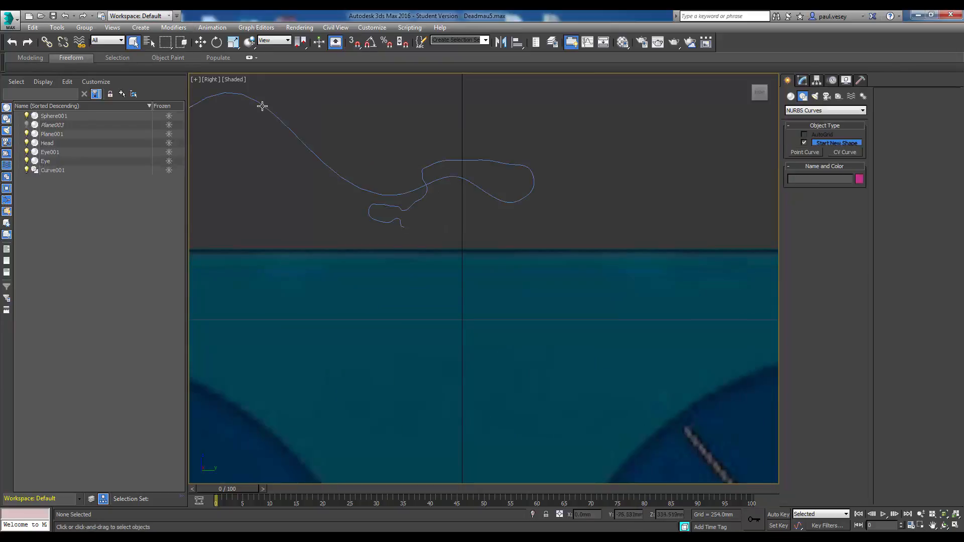
{"action": "left_click", "coordinate": [263, 106]}
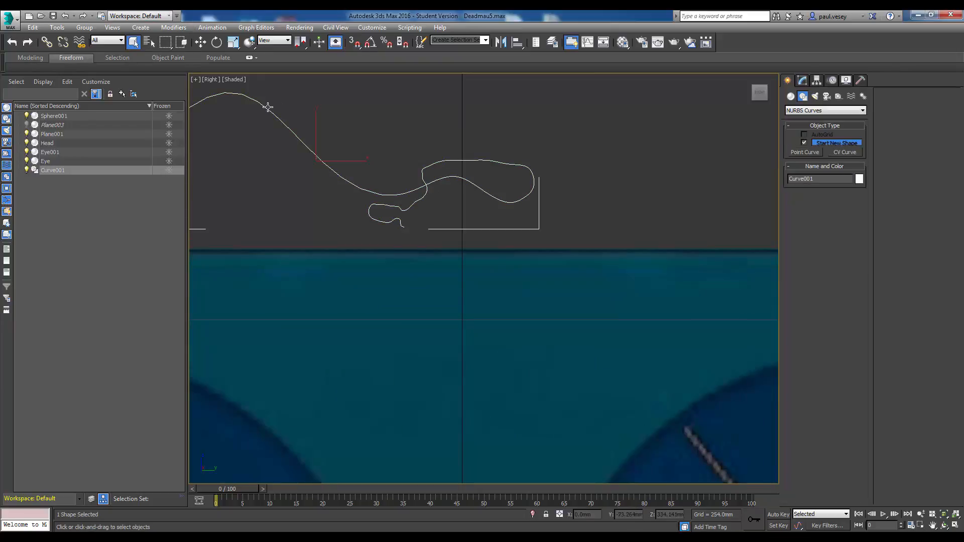
{"action": "key", "text": "Delete"}
Step: Hide Head, Eye001, Eye and Sphere001 so only Plane001 shows, with the ear marked 13" framed in the Right view
{"action": "scroll", "coordinate": [266, 117], "scroll_direction": "down", "scroll_amount": 2}
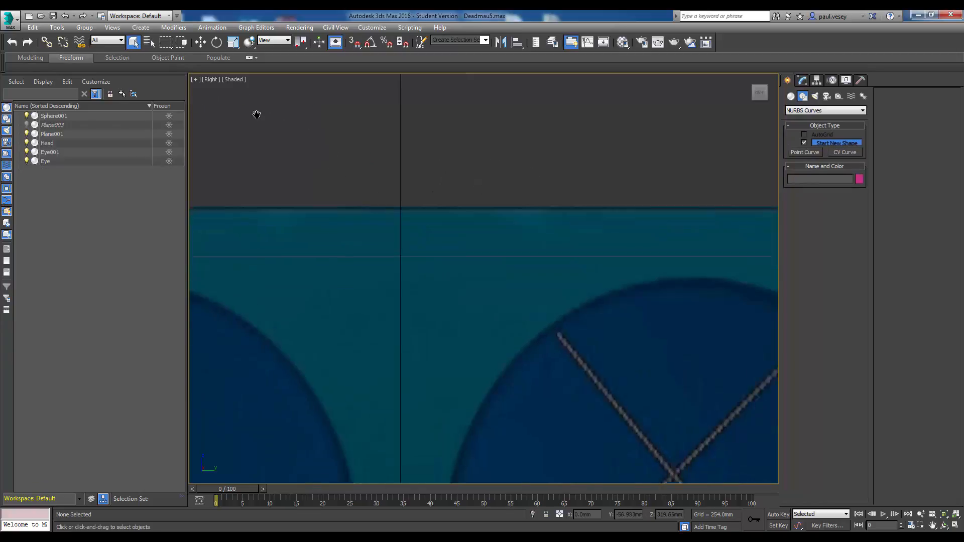
{"action": "middle_click_drag", "start_coordinate": [255, 115], "coordinate": [202, 89]}
{"action": "middle_click_drag", "start_coordinate": [663, 303], "coordinate": [496, 233]}
{"action": "scroll", "coordinate": [495, 221], "scroll_direction": "down", "scroll_amount": 2}
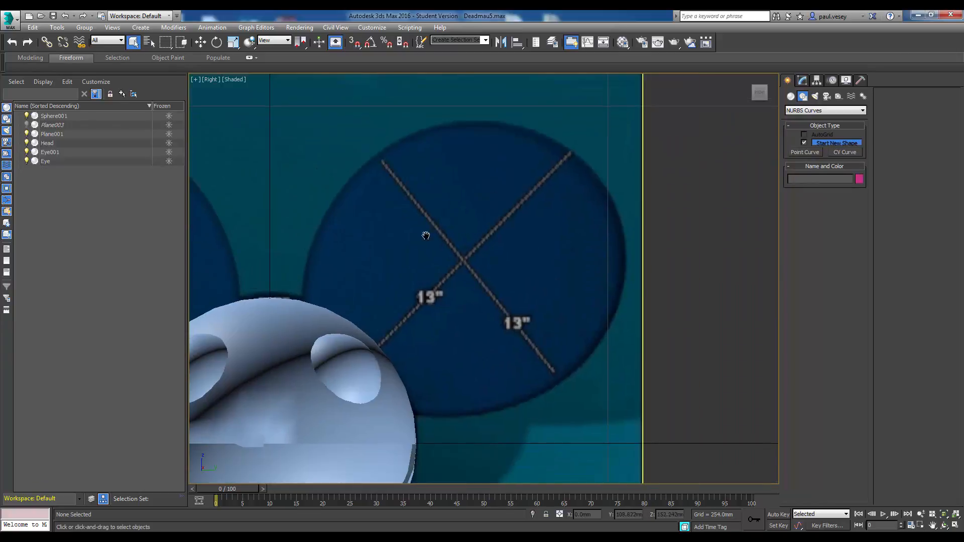
{"action": "middle_click_drag", "start_coordinate": [426, 221], "coordinate": [477, 166]}
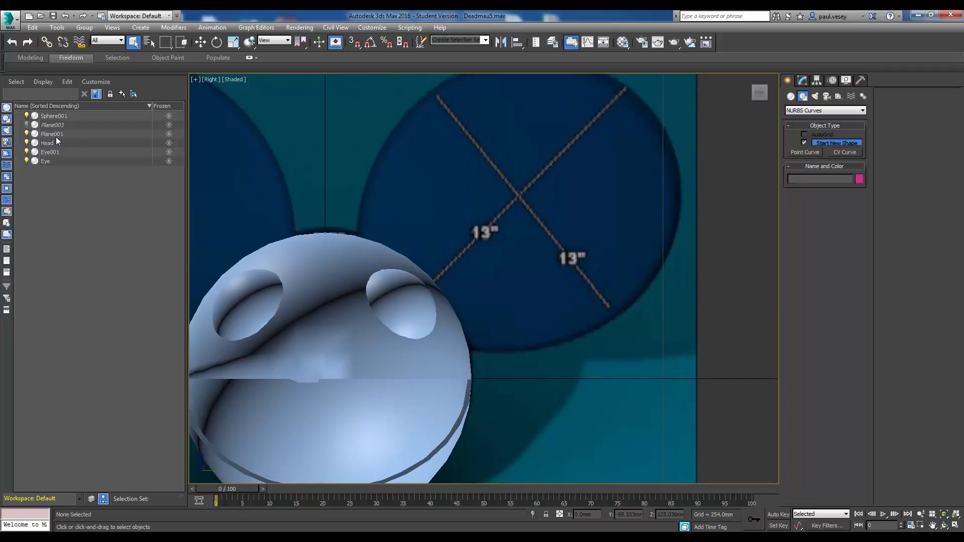
{"action": "left_click", "coordinate": [26, 142]}
{"action": "left_click", "coordinate": [26, 151]}
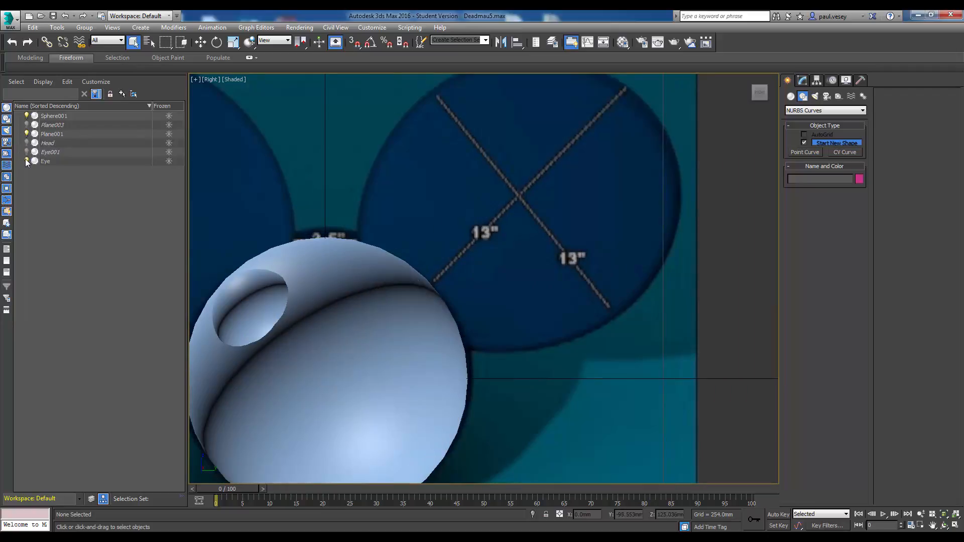
{"action": "left_click", "coordinate": [27, 161]}
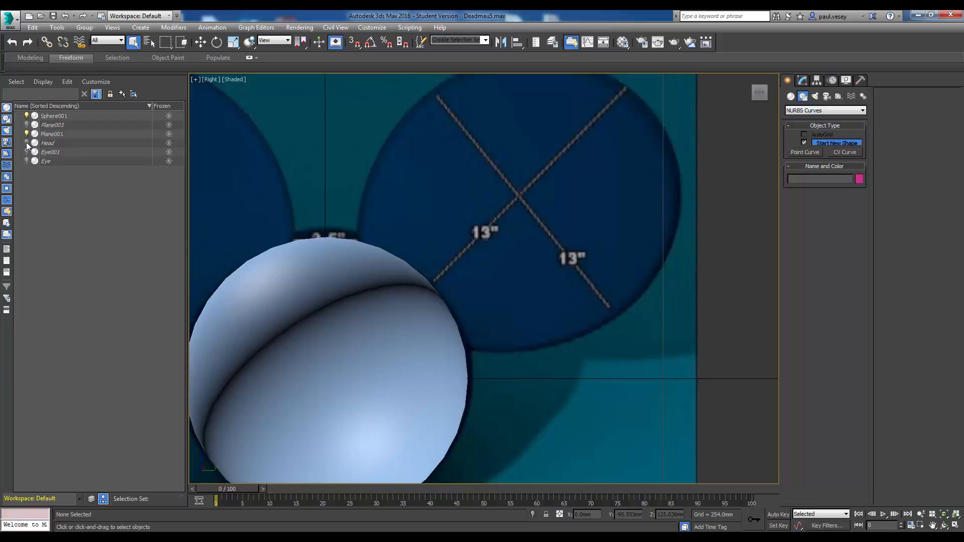
{"action": "left_click", "coordinate": [27, 116]}
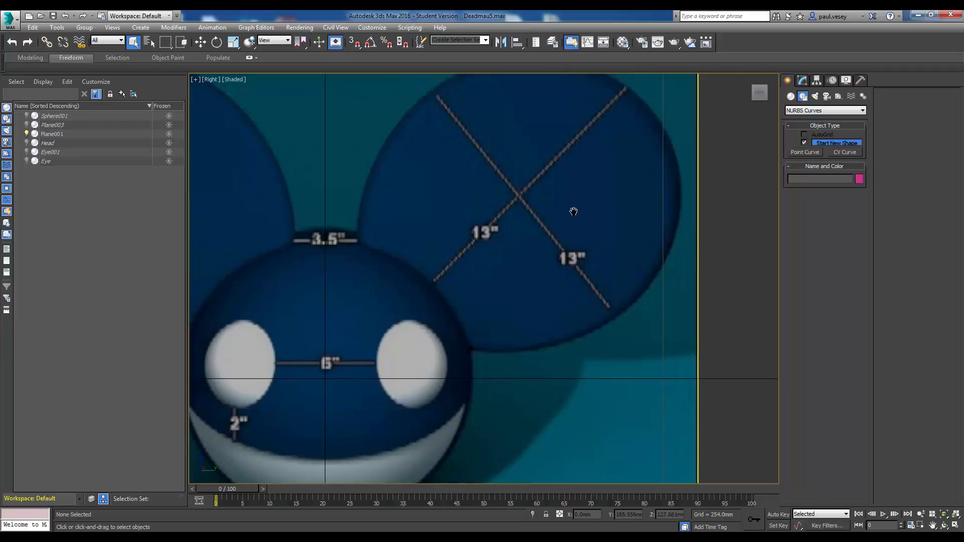
{"action": "middle_click_drag", "start_coordinate": [574, 211], "coordinate": [571, 254]}
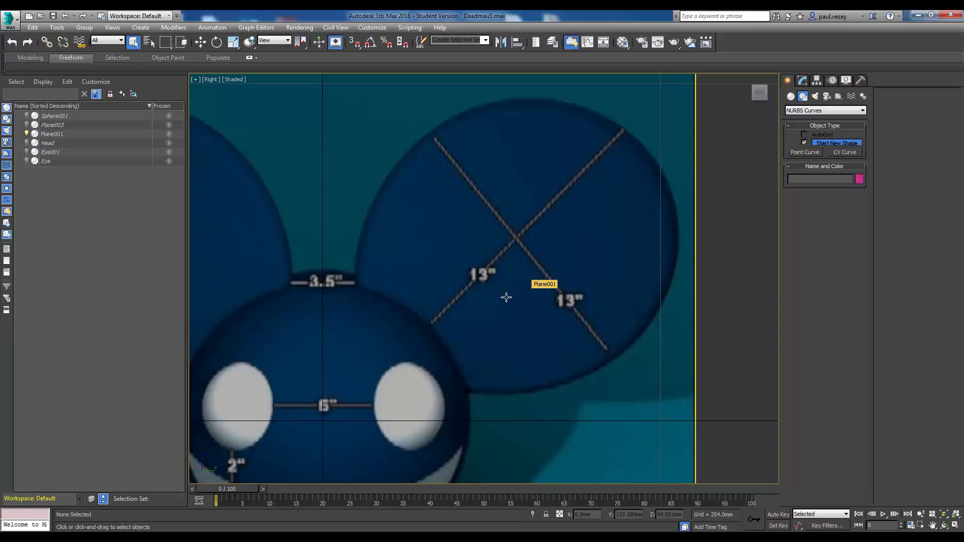
Step: Start a NURBS Point curve inside the head beside the right eye and trace the ear's left edge up to its top
{"action": "left_click", "coordinate": [141, 27]}
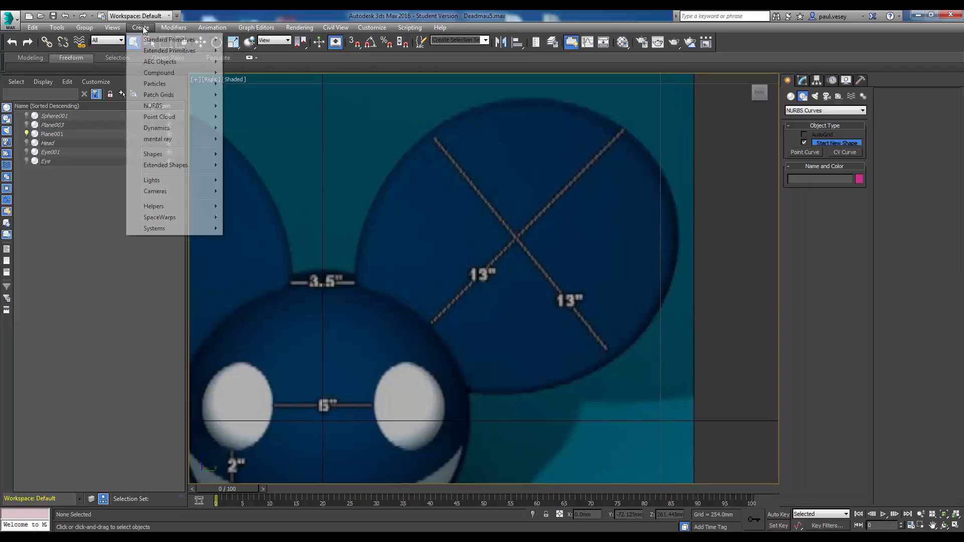
{"action": "mouse_move", "coordinate": [166, 108]}
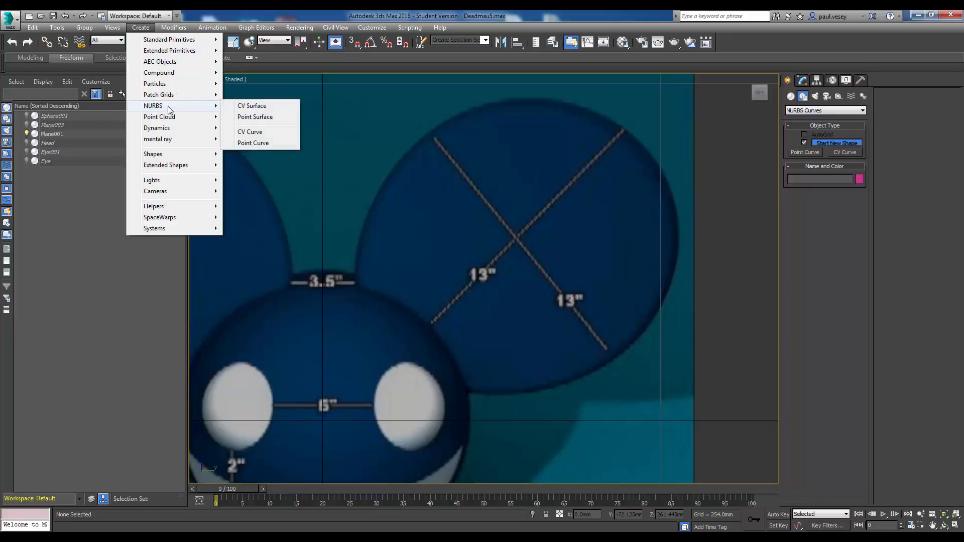
{"action": "left_click", "coordinate": [246, 144]}
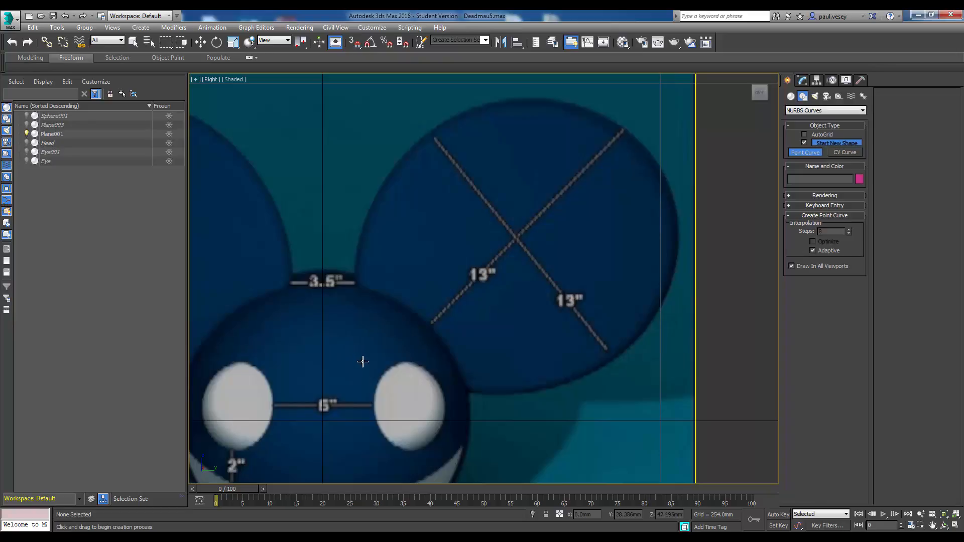
{"action": "left_click_drag", "start_coordinate": [362, 362], "coordinate": [353, 284]}
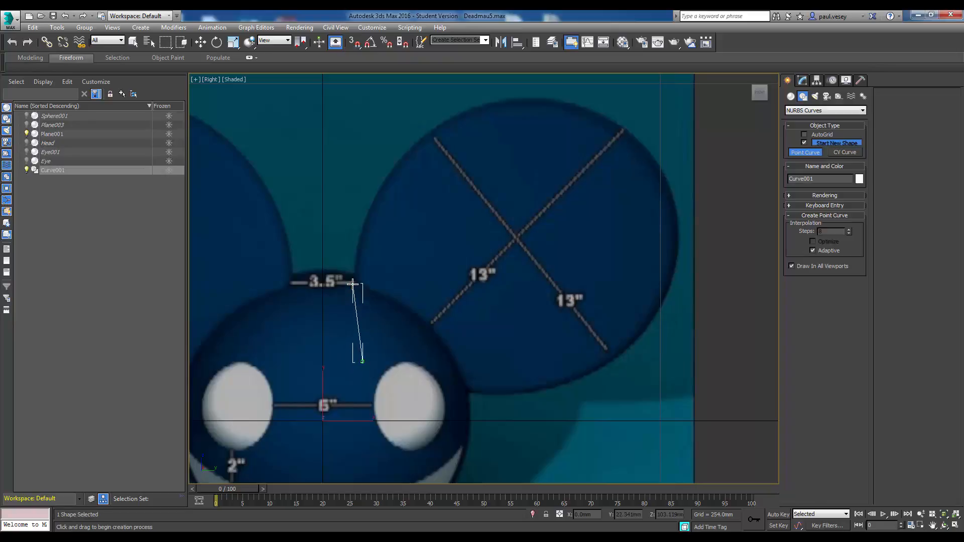
{"action": "left_click", "coordinate": [361, 229]}
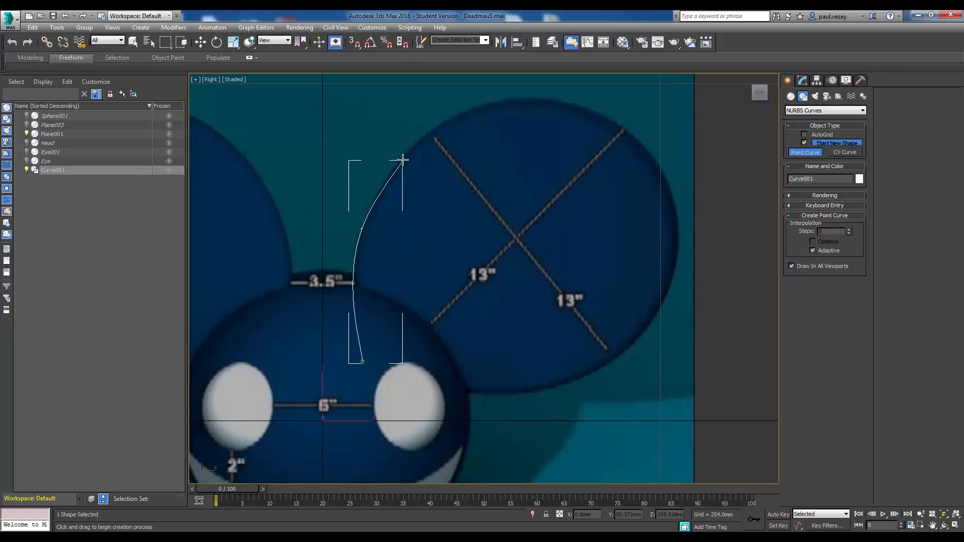
{"action": "left_click", "coordinate": [403, 156]}
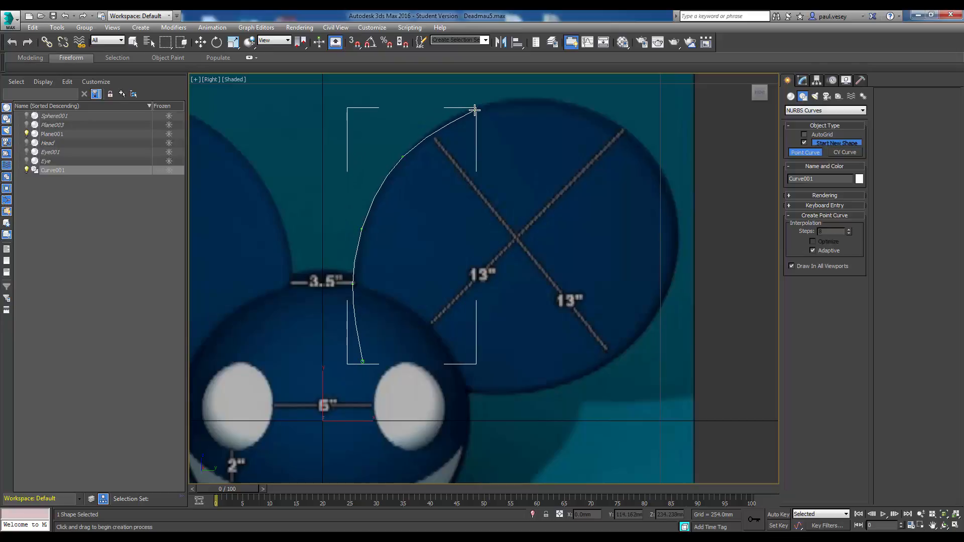
{"action": "left_click", "coordinate": [442, 123]}
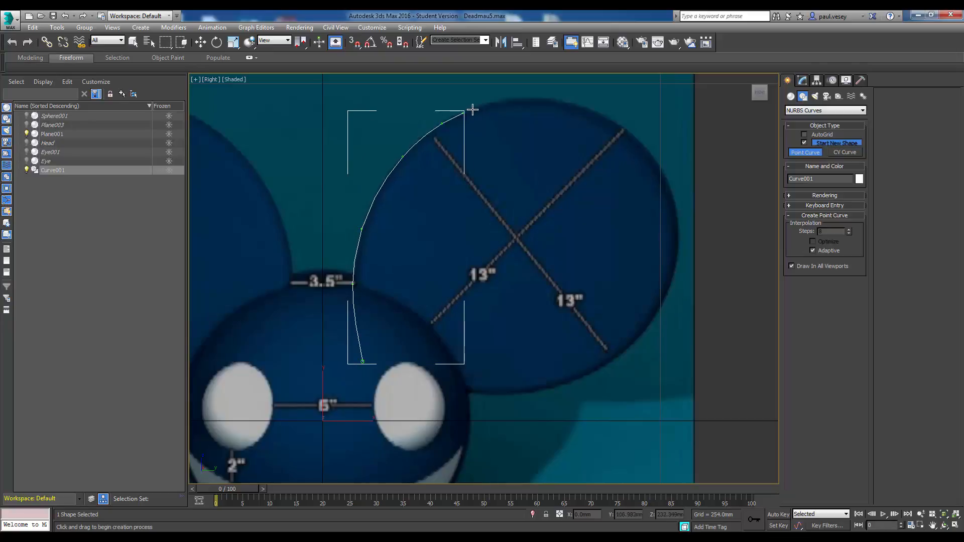
{"action": "left_click", "coordinate": [499, 102]}
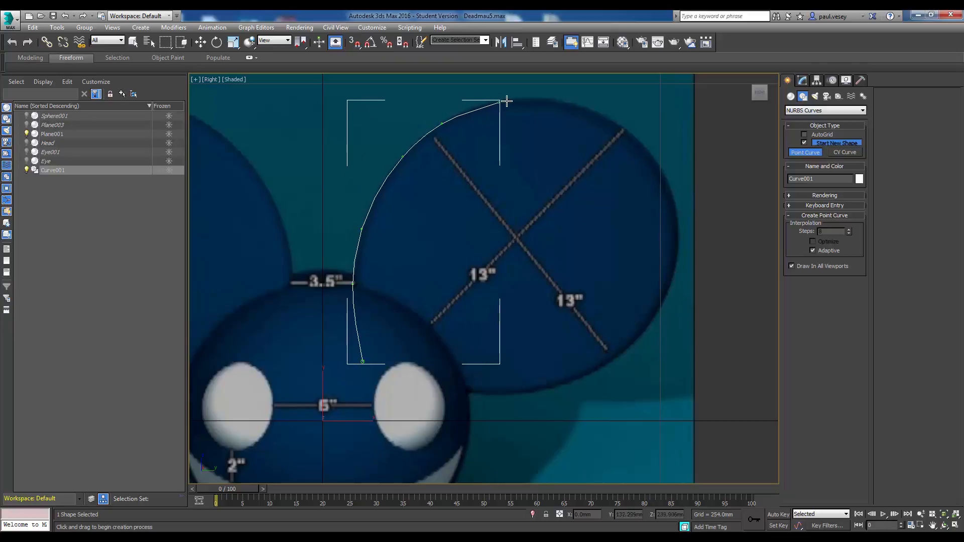
{"action": "left_click", "coordinate": [549, 99]}
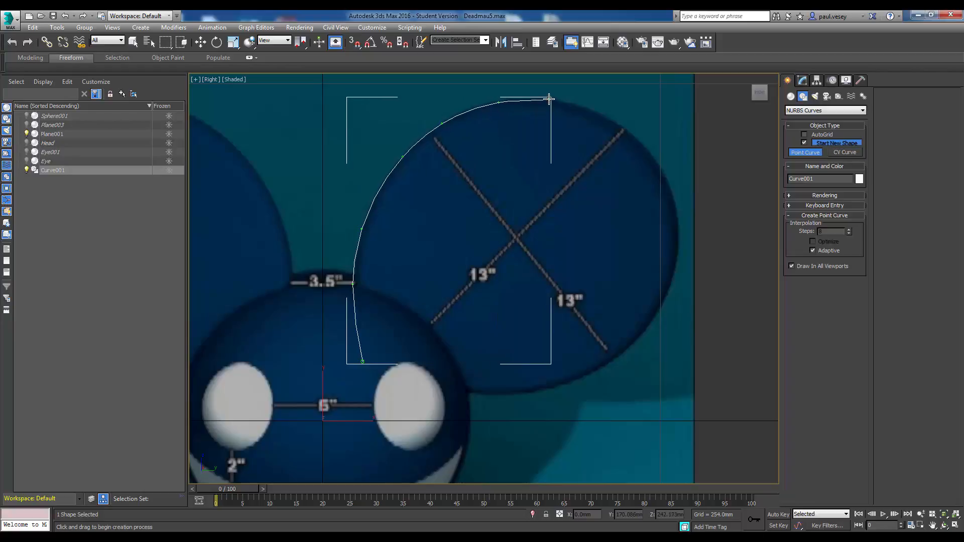
Step: Continue the Point curve around the ear's upper-right shoulder and down its outer right edge
{"action": "left_click", "coordinate": [607, 118]}
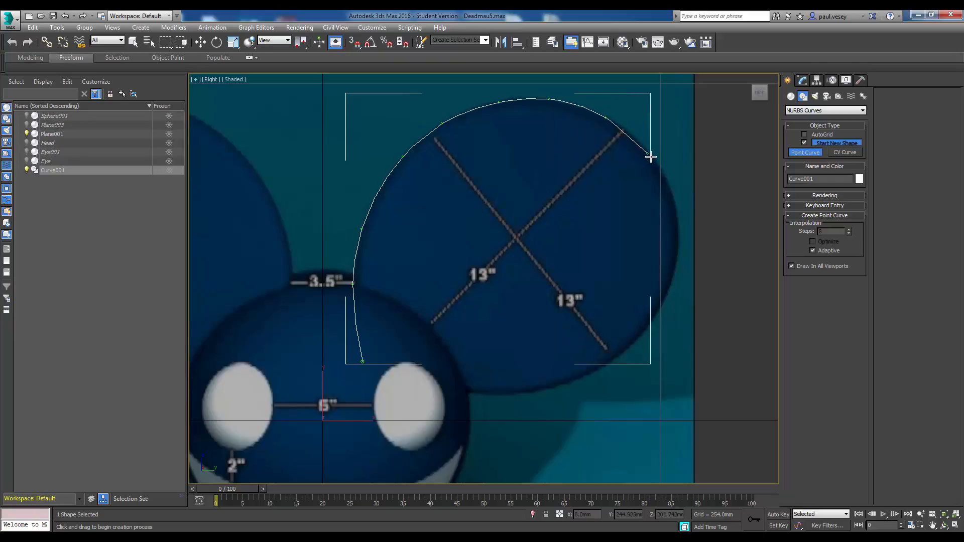
{"action": "left_click", "coordinate": [669, 184]}
{"action": "left_click", "coordinate": [677, 218]}
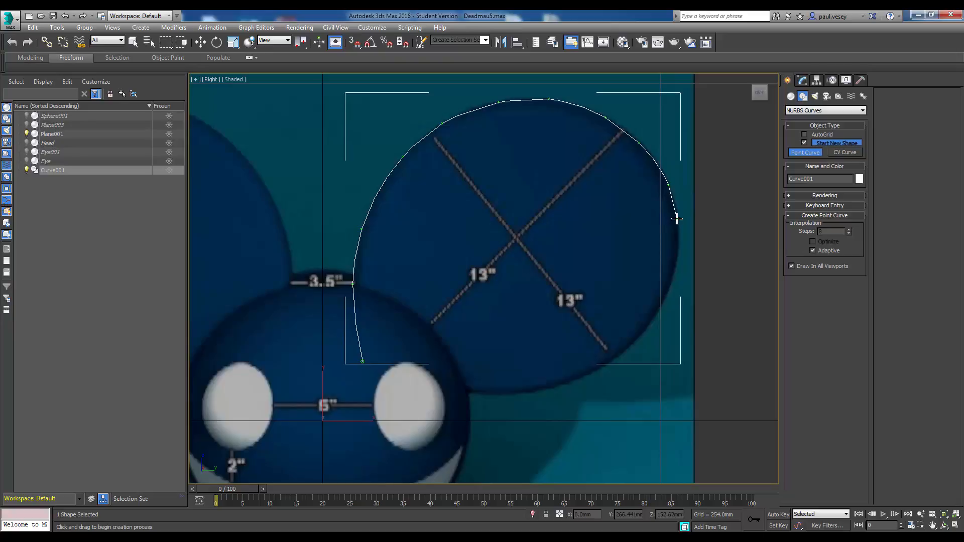
{"action": "left_click", "coordinate": [675, 269]}
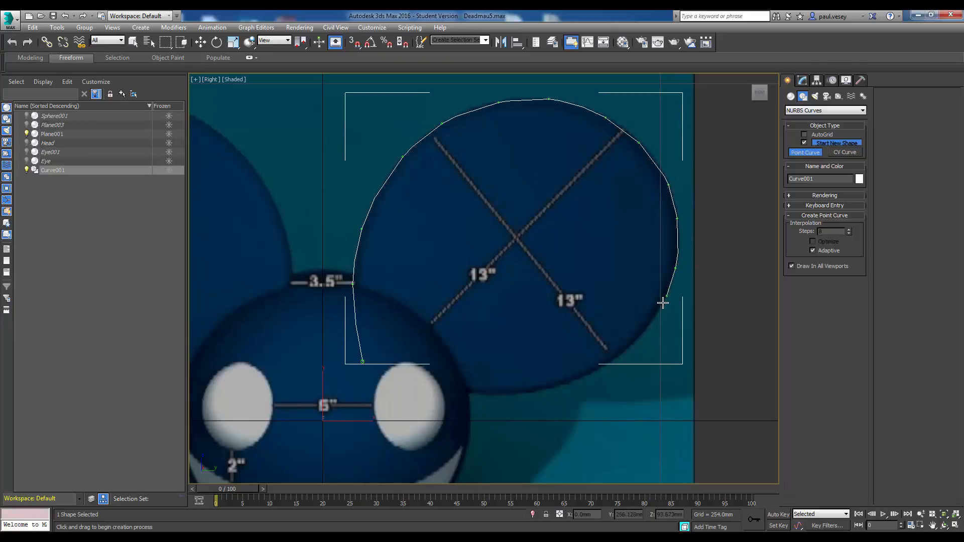
{"action": "left_click", "coordinate": [660, 314]}
{"action": "left_click", "coordinate": [618, 356]}
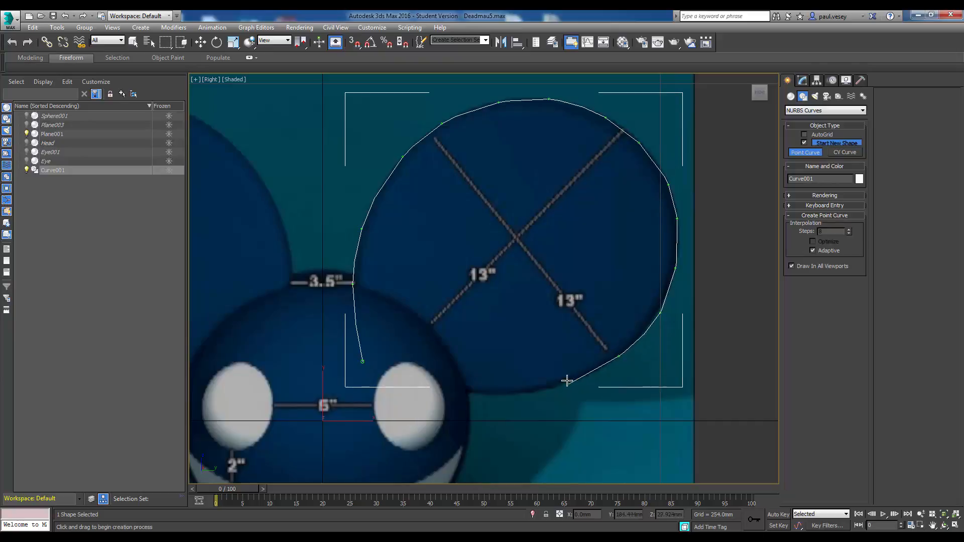
Step: Trace the ear's lower edge into the head, close the Point curve at its starting point and end curve creation
{"action": "left_click", "coordinate": [568, 382]}
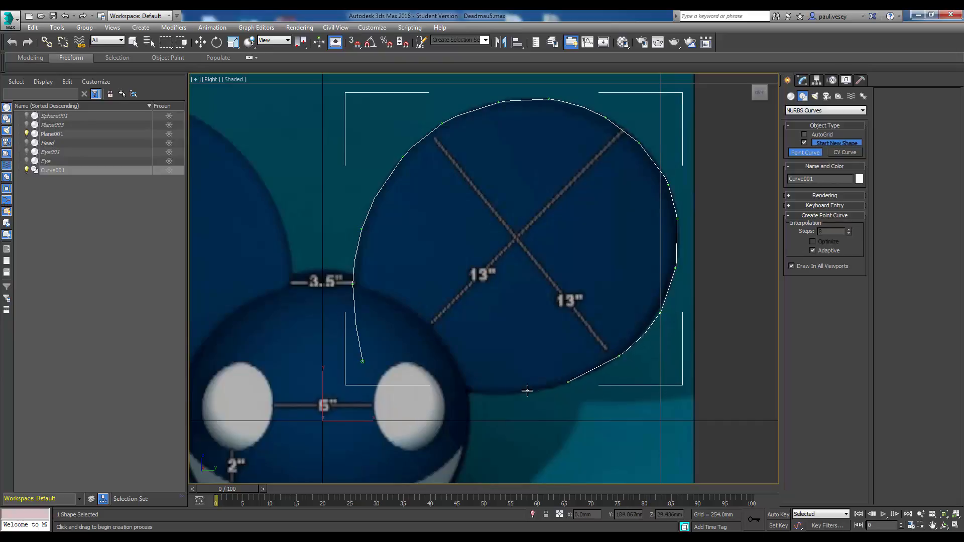
{"action": "left_click", "coordinate": [510, 392]}
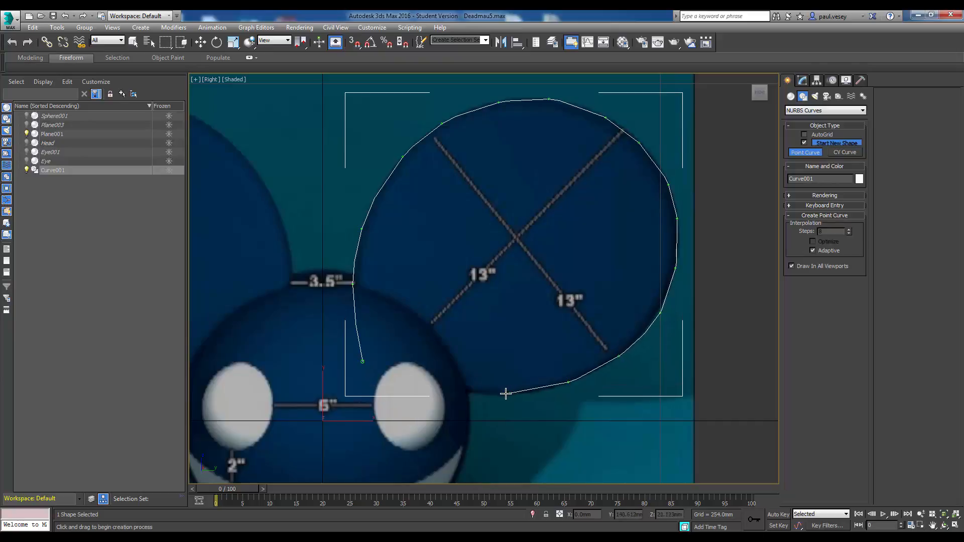
{"action": "left_click", "coordinate": [465, 392]}
{"action": "left_click", "coordinate": [397, 382]}
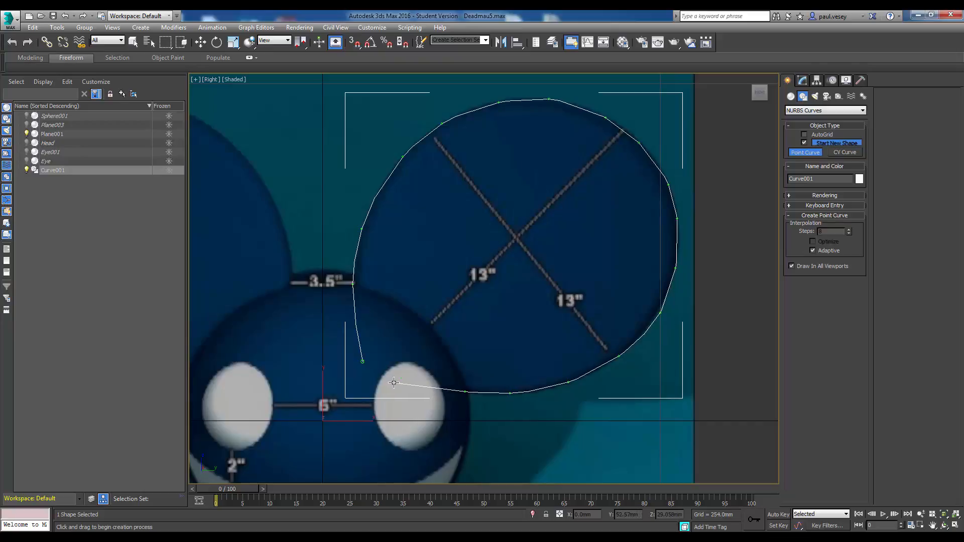
{"action": "left_click", "coordinate": [362, 362]}
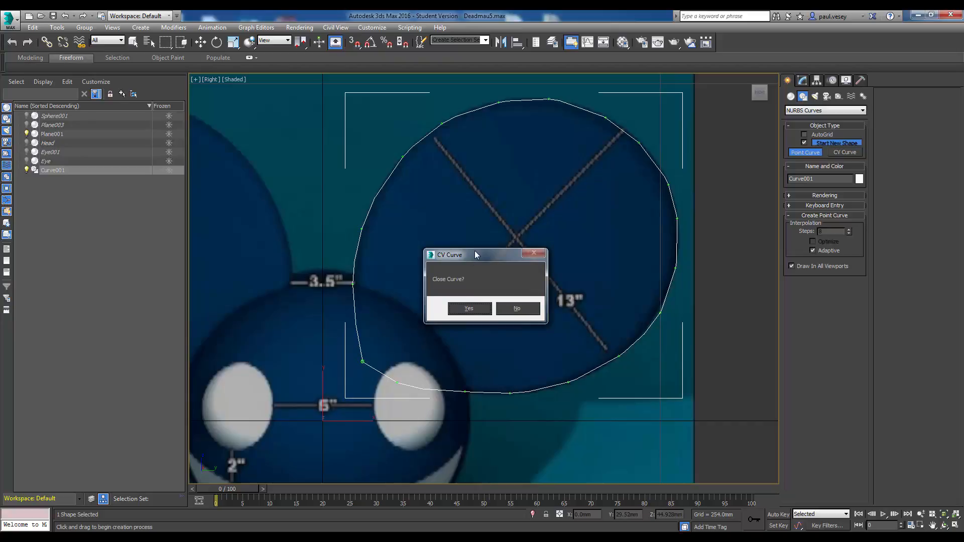
{"action": "left_click", "coordinate": [464, 310]}
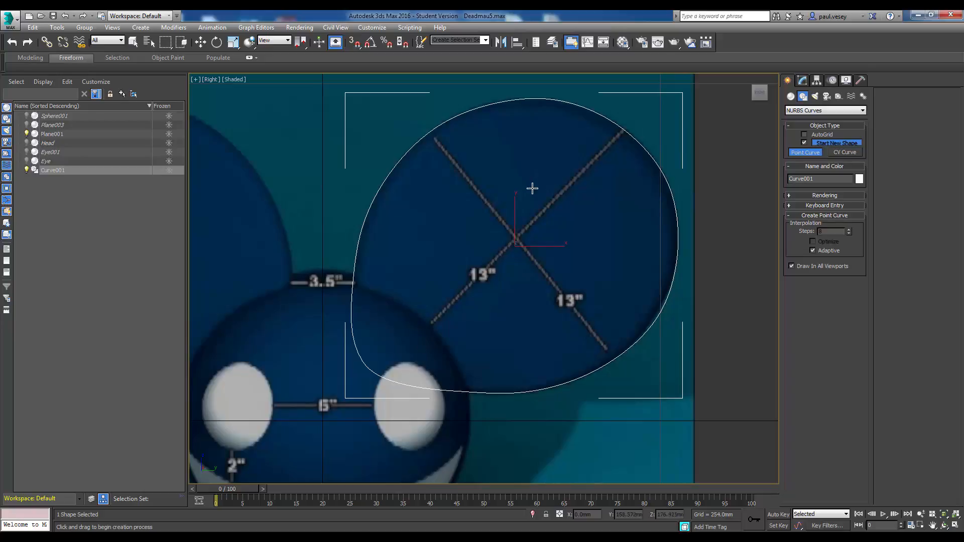
{"action": "left_click", "coordinate": [753, 86]}
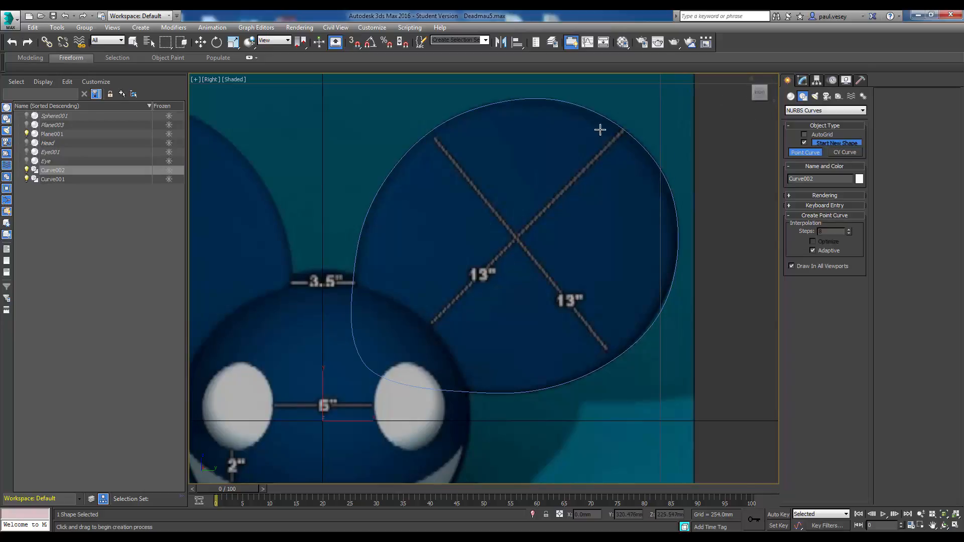
{"action": "left_click", "coordinate": [133, 41]}
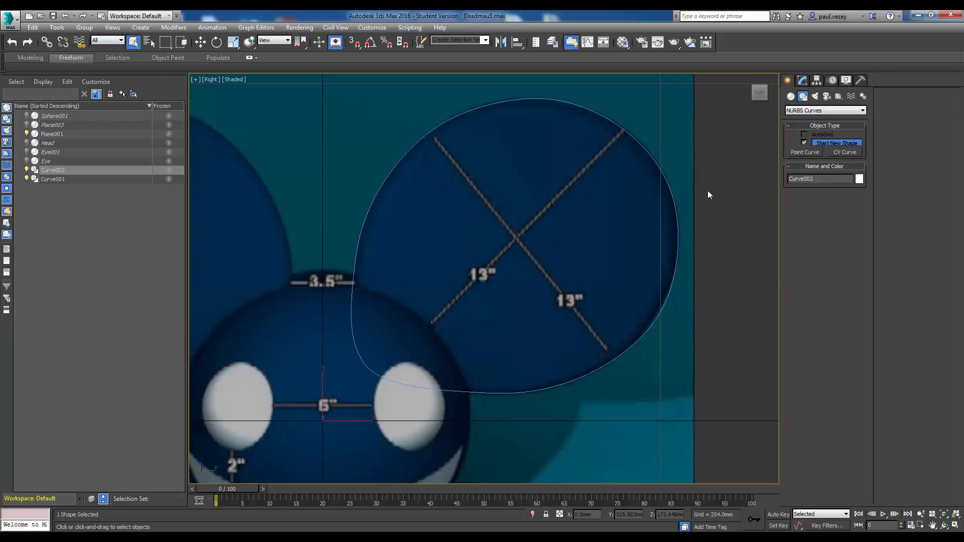
Step: Select the closed ear curve Curve001 and extrude it 25.4 mm with the Extrude modifier
{"action": "left_click", "coordinate": [754, 88]}
{"action": "middle_click_drag", "start_coordinate": [621, 318], "coordinate": [639, 325]}
{"action": "scroll", "coordinate": [589, 345], "scroll_direction": "down", "scroll_amount": 2}
{"action": "middle_click_drag", "start_coordinate": [588, 346], "coordinate": [570, 384]}
{"action": "scroll", "coordinate": [570, 383], "scroll_direction": "down", "scroll_amount": 2}
{"action": "left_click", "coordinate": [483, 213]}
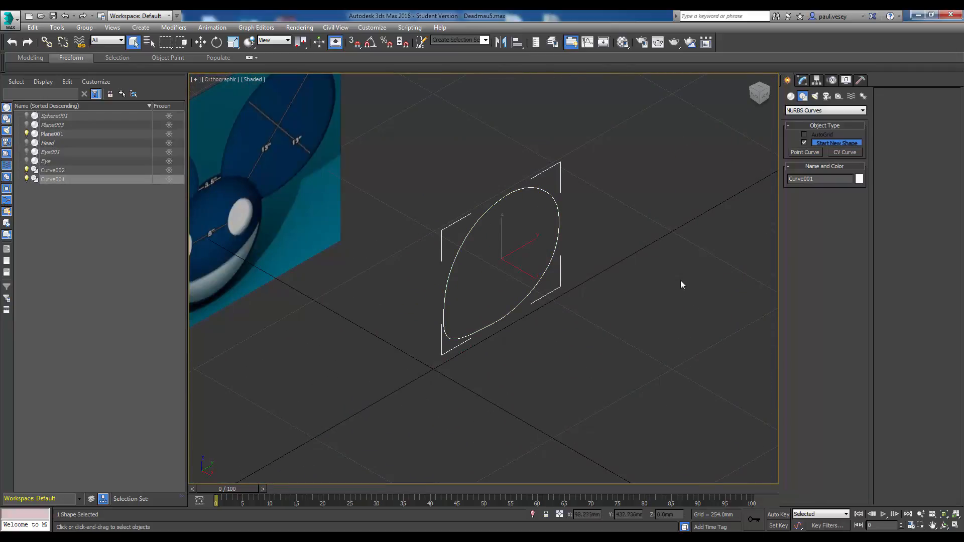
{"action": "middle_click_drag", "start_coordinate": [681, 285], "coordinate": [659, 280]}
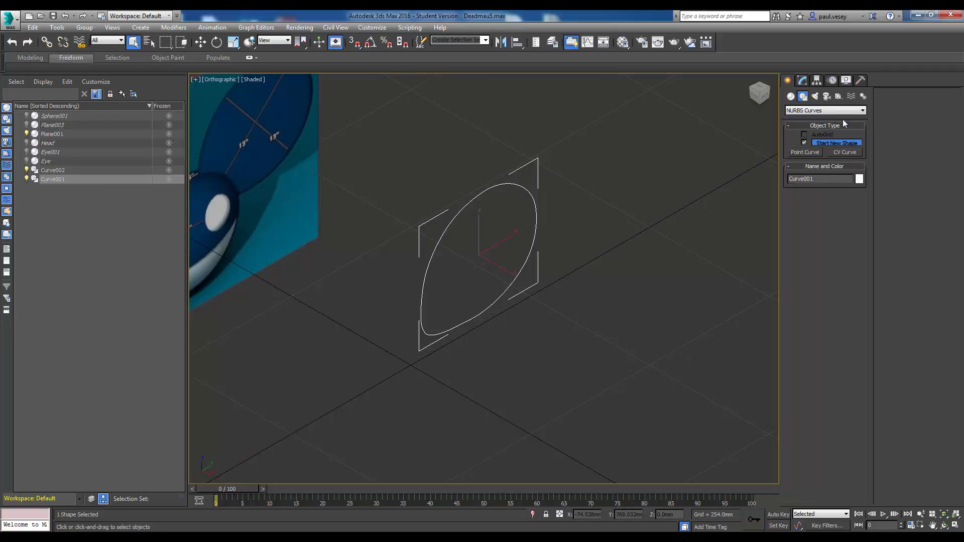
{"action": "left_click", "coordinate": [803, 80]}
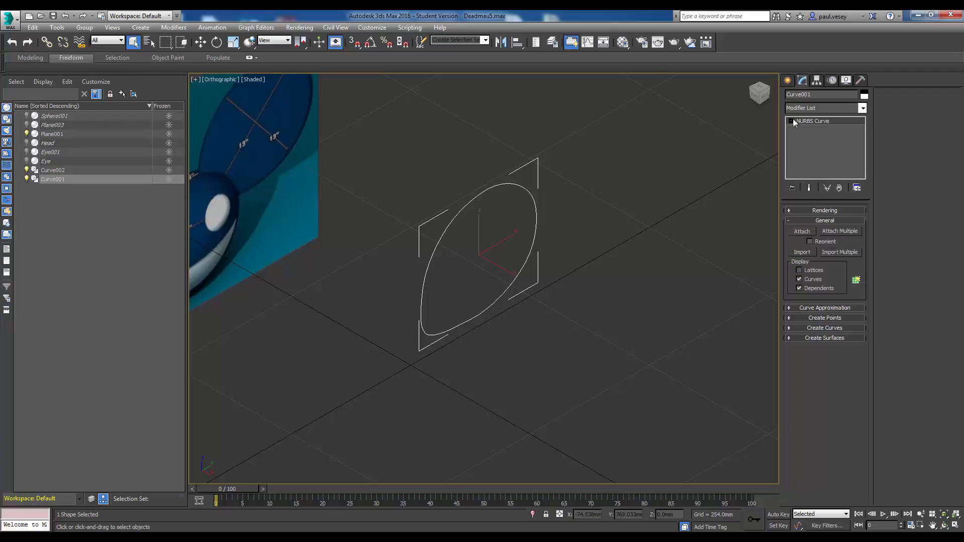
{"action": "left_click", "coordinate": [863, 108]}
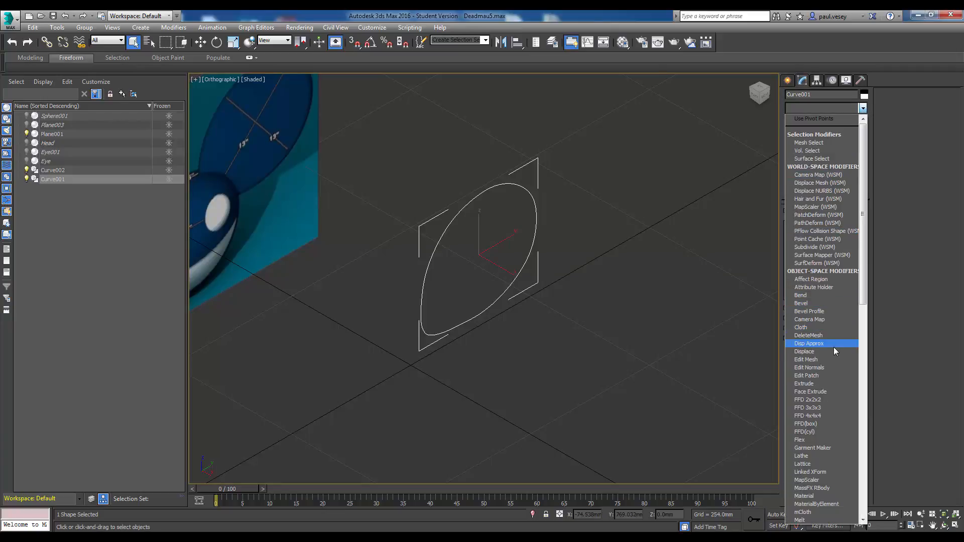
{"action": "left_click", "coordinate": [820, 384]}
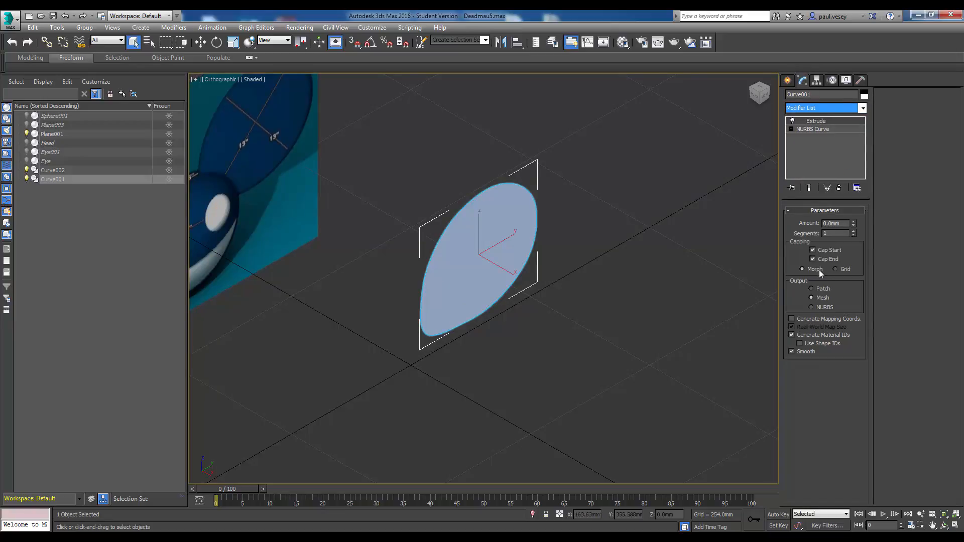
{"action": "mouse_move", "coordinate": [854, 223]}
{"action": "left_mouse_down"}
{"action": "mouse_move", "coordinate": [855, 196]}
{"action": "mouse_move", "coordinate": [854, 221]}
{"action": "left_mouse_up"}
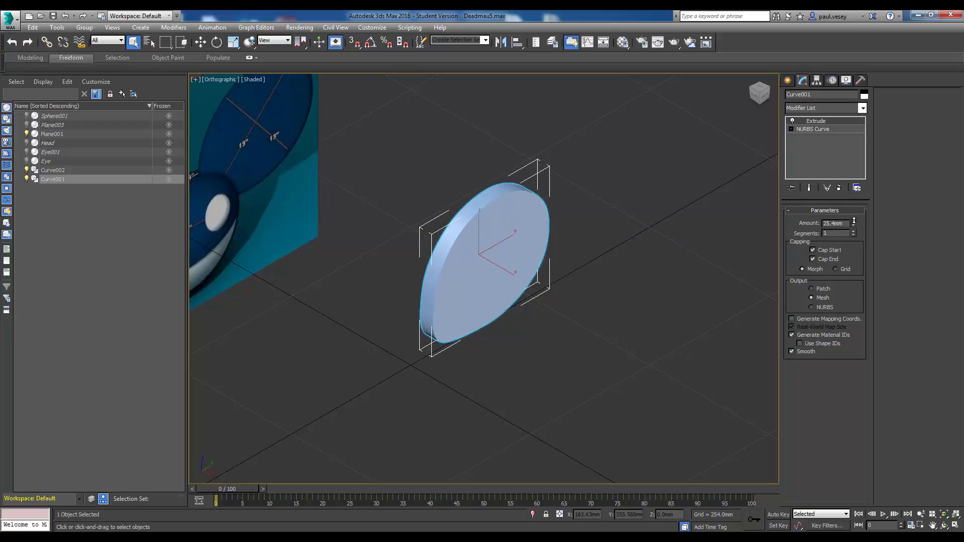
{"action": "left_click", "coordinate": [646, 270]}
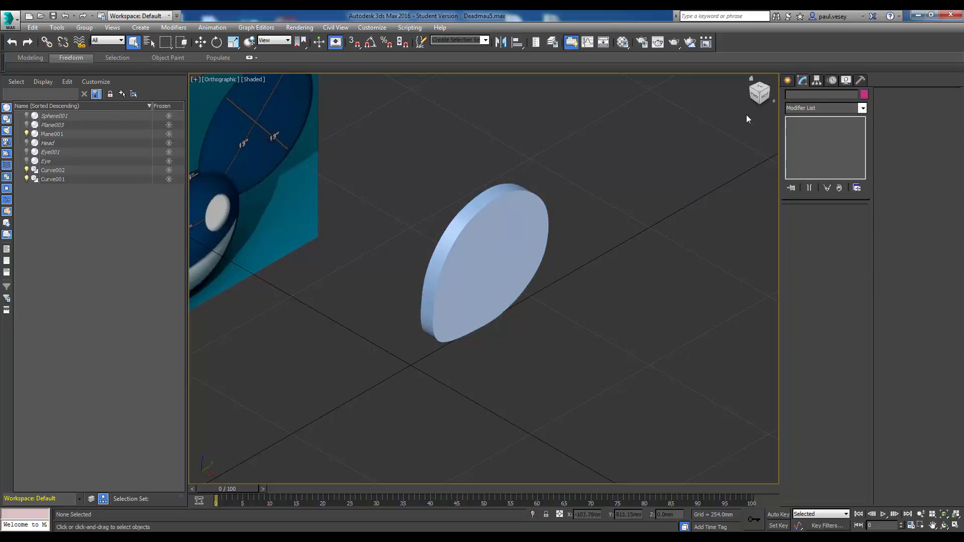
Step: Unhide the side-view reference Plane003 and move it about 180 mm along the Y axis, behind the extruded ear
{"action": "left_click", "coordinate": [25, 132]}
{"action": "left_click", "coordinate": [27, 126]}
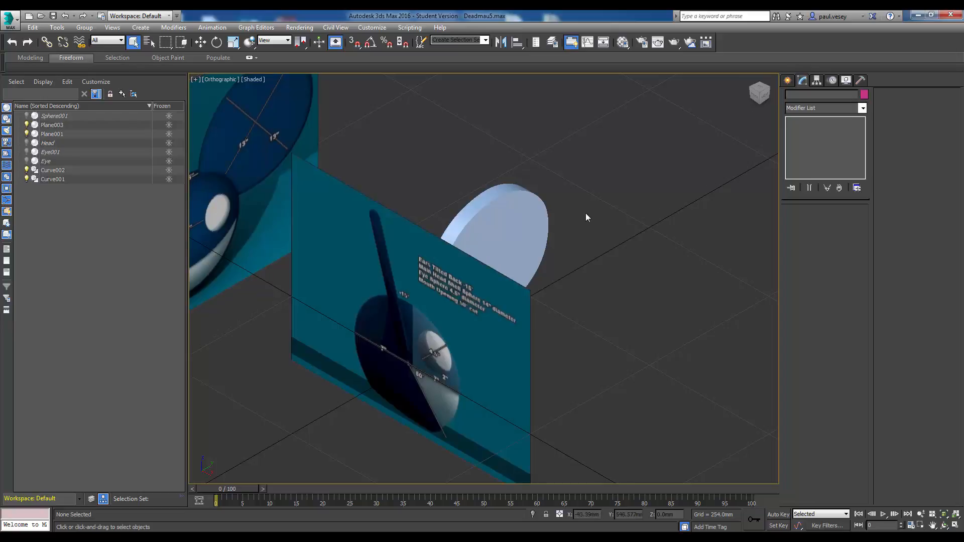
{"action": "left_click", "coordinate": [758, 97]}
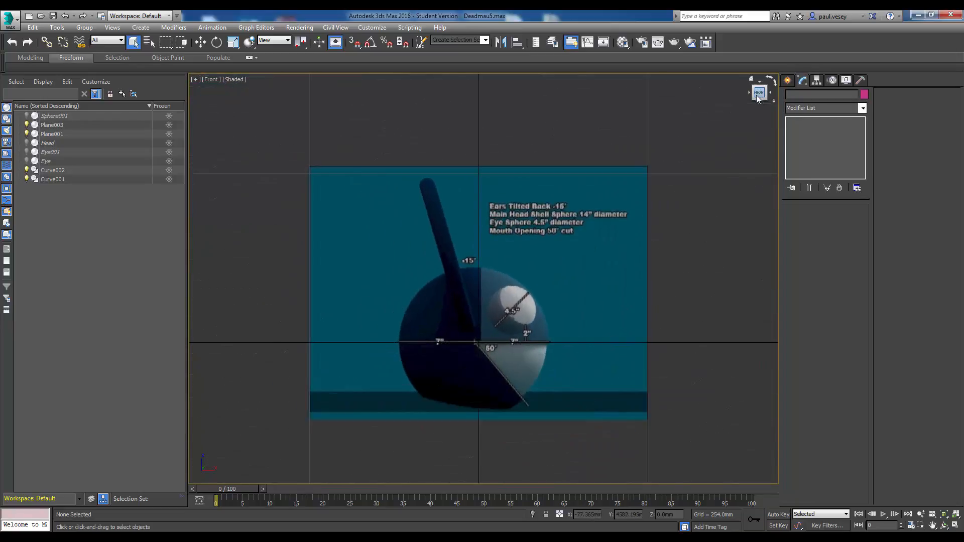
{"action": "left_click_drag", "start_coordinate": [759, 97], "coordinate": [670, 185]}
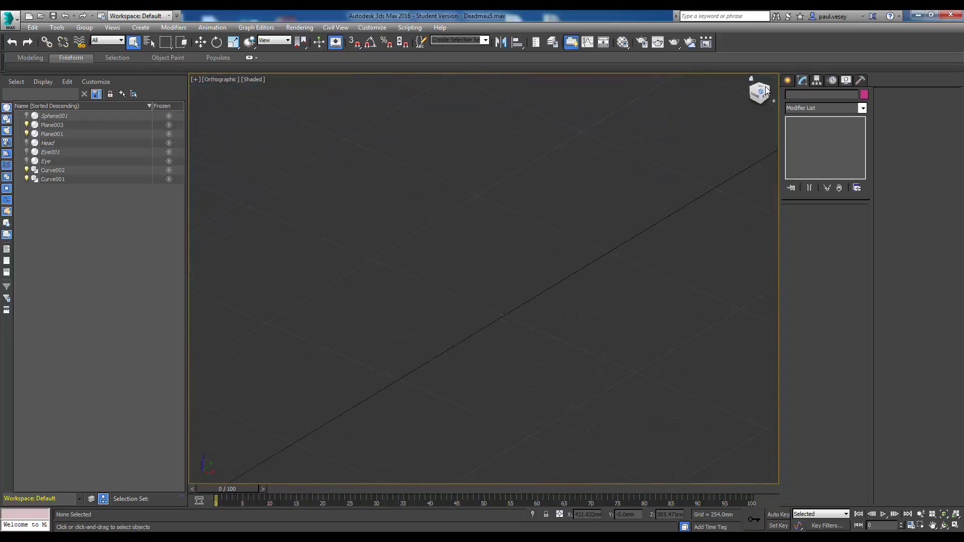
{"action": "scroll", "coordinate": [555, 255], "scroll_direction": "down", "scroll_amount": 6}
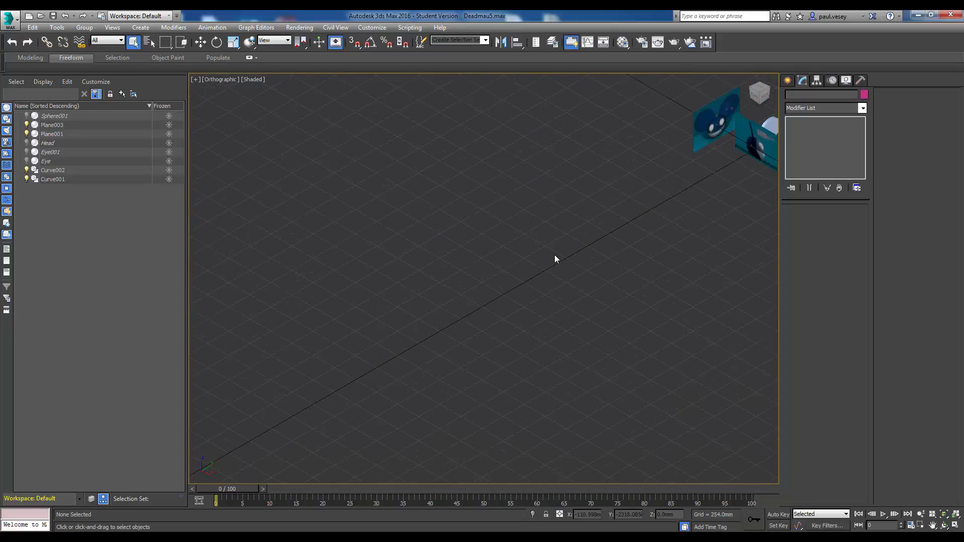
{"action": "middle_click_drag", "start_coordinate": [499, 257], "coordinate": [452, 275]}
{"action": "middle_click_drag", "start_coordinate": [599, 243], "coordinate": [577, 249]}
{"action": "scroll", "coordinate": [577, 249], "scroll_direction": "up", "scroll_amount": 6}
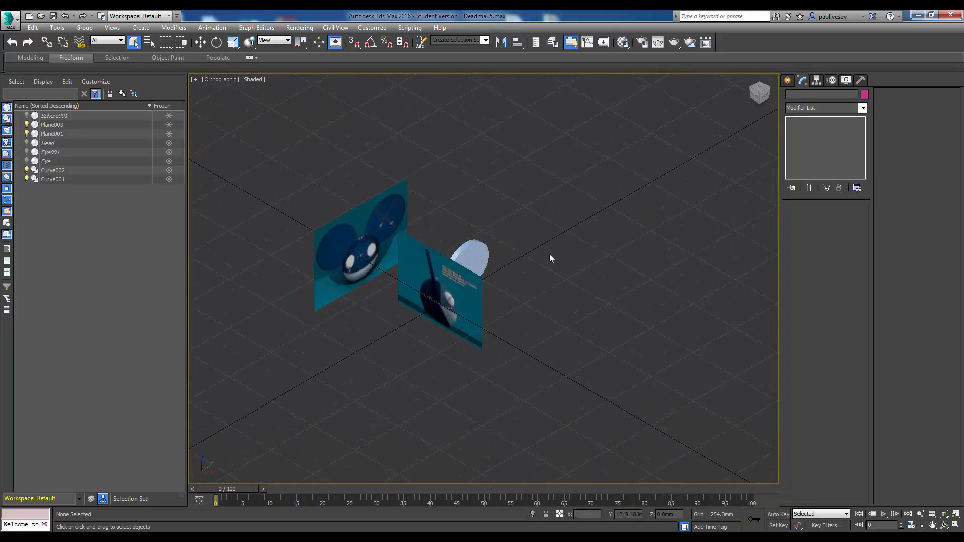
{"action": "scroll", "coordinate": [536, 274], "scroll_direction": "up", "scroll_amount": 2}
{"action": "left_click", "coordinate": [449, 316]}
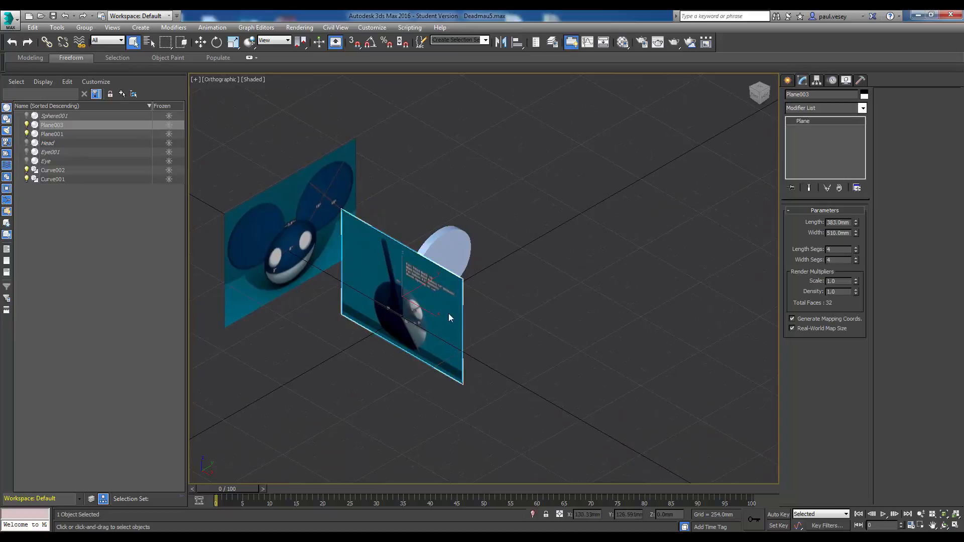
{"action": "left_click", "coordinate": [200, 42]}
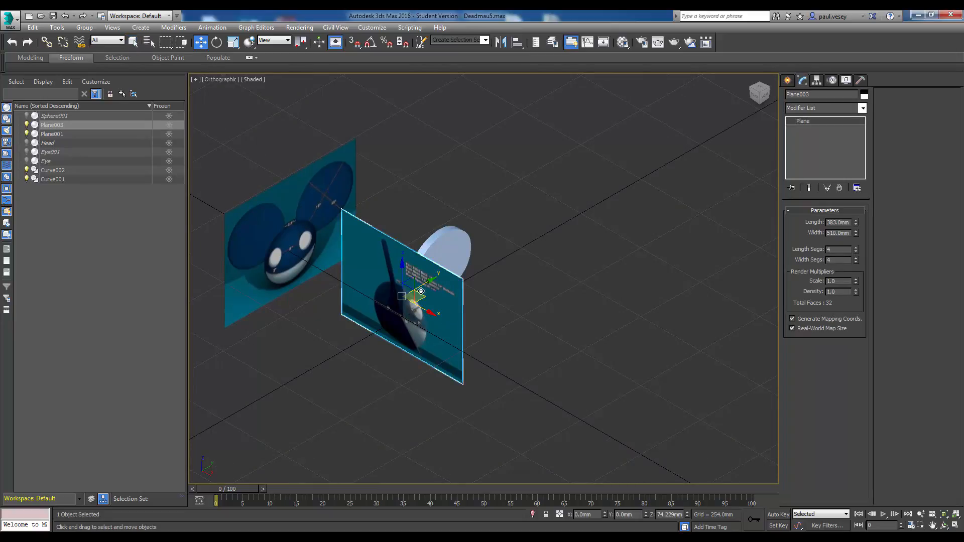
{"action": "left_click_drag", "start_coordinate": [425, 290], "coordinate": [467, 266]}
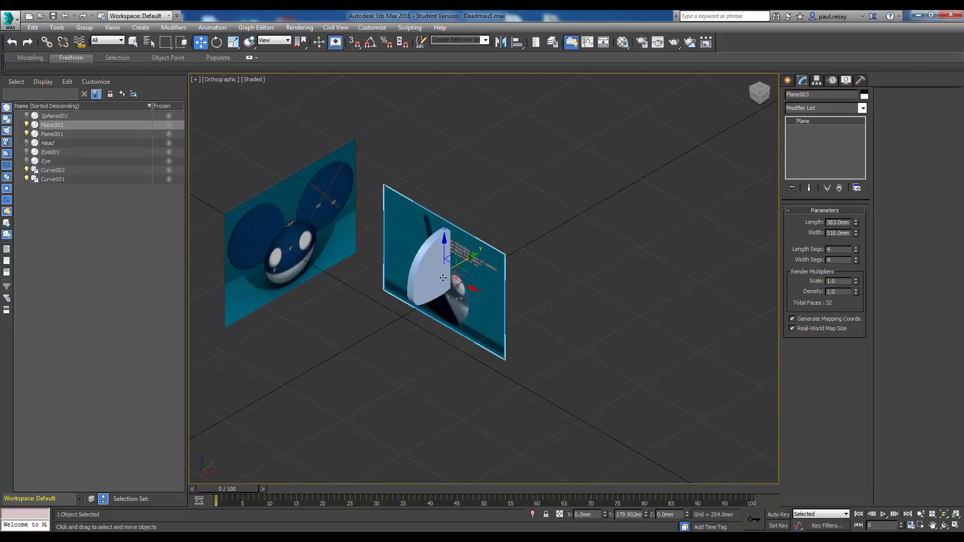
Step: Select the extruded ear Curve001 against the side-view reference seen straight on and open its exact rotation values
{"action": "middle_click_drag", "start_coordinate": [467, 267], "coordinate": [504, 269]}
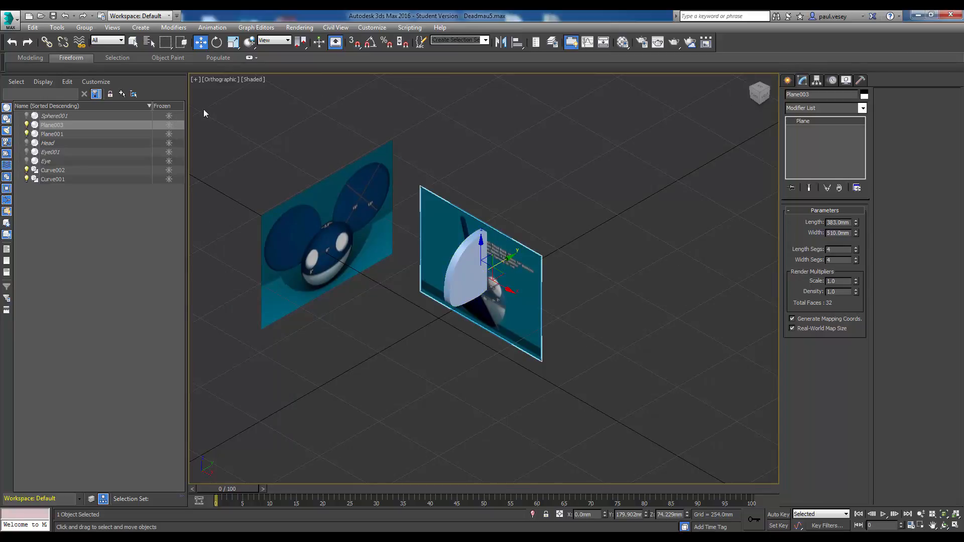
{"action": "left_click", "coordinate": [220, 80]}
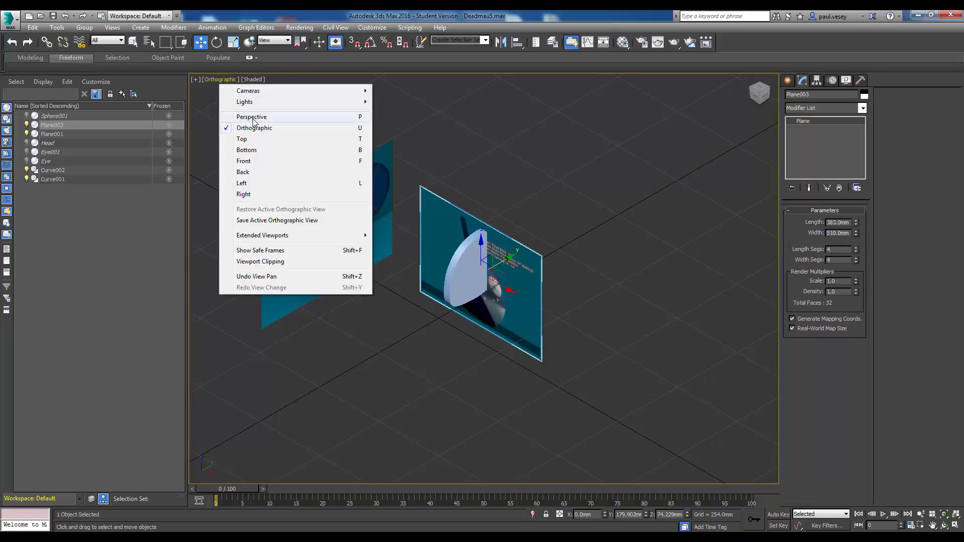
{"action": "left_click", "coordinate": [755, 97]}
{"action": "left_click", "coordinate": [542, 202]}
{"action": "middle_click_drag", "start_coordinate": [504, 207], "coordinate": [474, 194]}
{"action": "scroll", "coordinate": [488, 220], "scroll_direction": "up", "scroll_amount": 2}
{"action": "scroll", "coordinate": [493, 212], "scroll_direction": "down", "scroll_amount": 1}
{"action": "scroll", "coordinate": [461, 235], "scroll_direction": "up", "scroll_amount": 5}
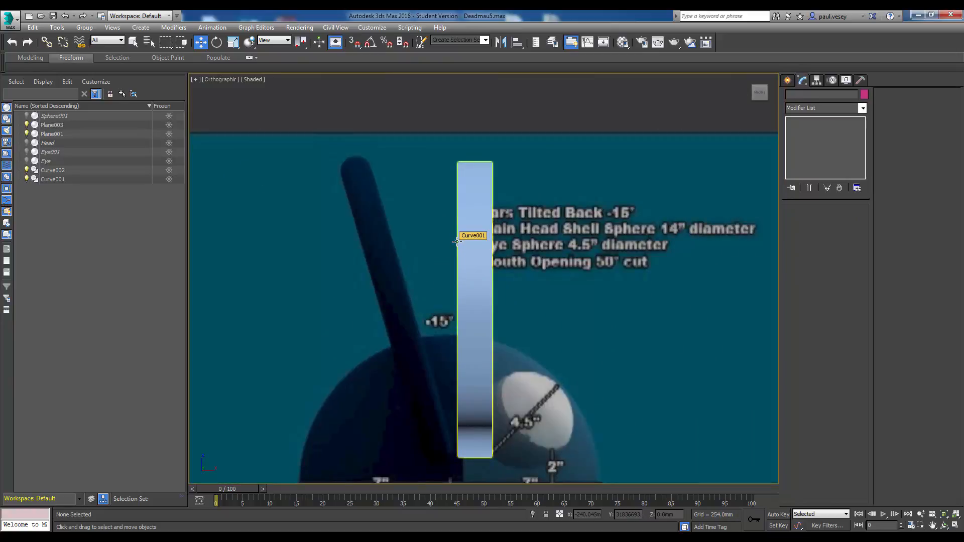
{"action": "left_click", "coordinate": [462, 212]}
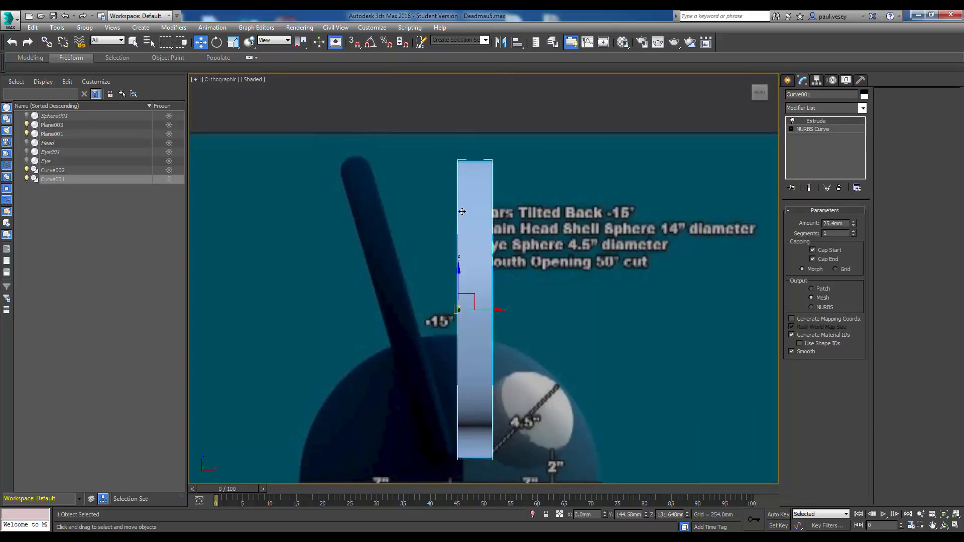
{"action": "left_click", "coordinate": [538, 99]}
{"action": "left_click", "coordinate": [486, 186]}
{"action": "left_click", "coordinate": [218, 43]}
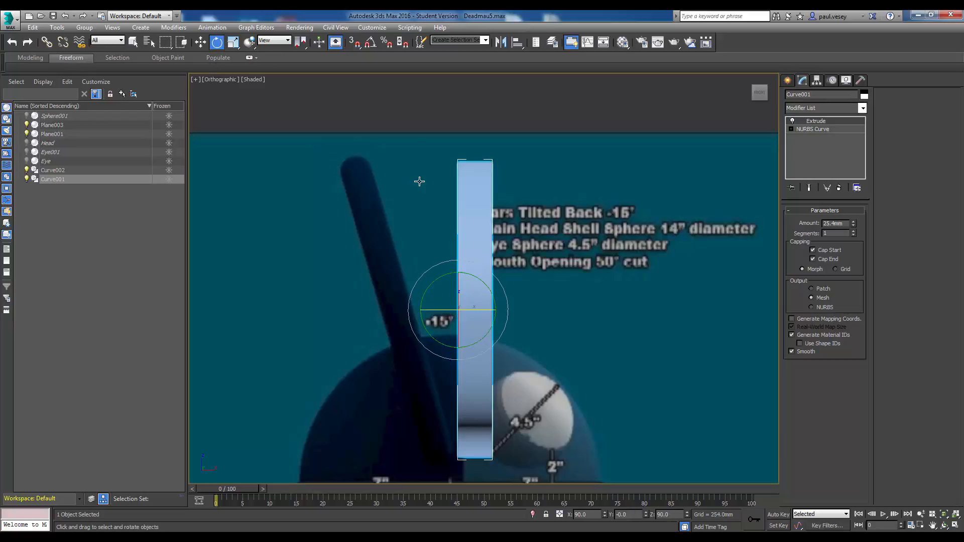
{"action": "right_click", "coordinate": [218, 44]}
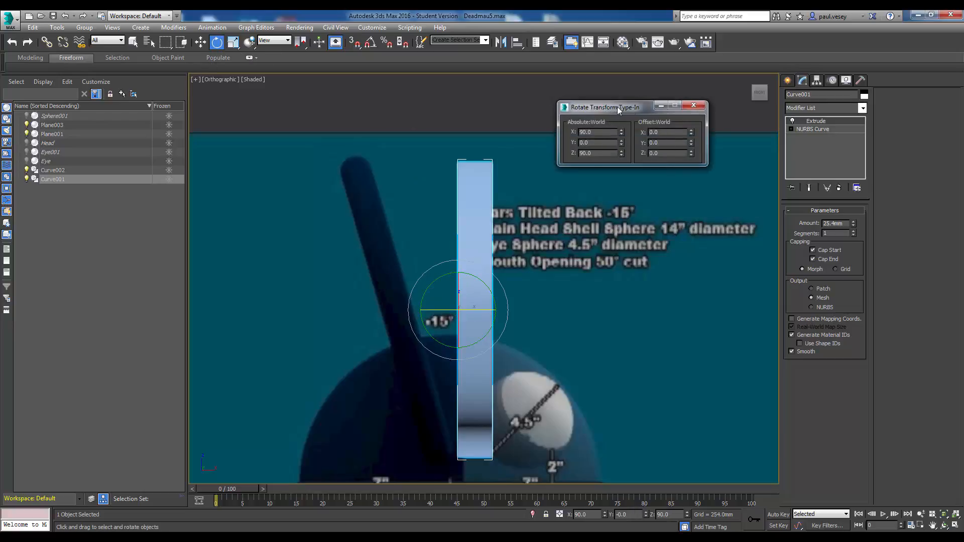
{"action": "left_click_drag", "start_coordinate": [618, 111], "coordinate": [590, 136]}
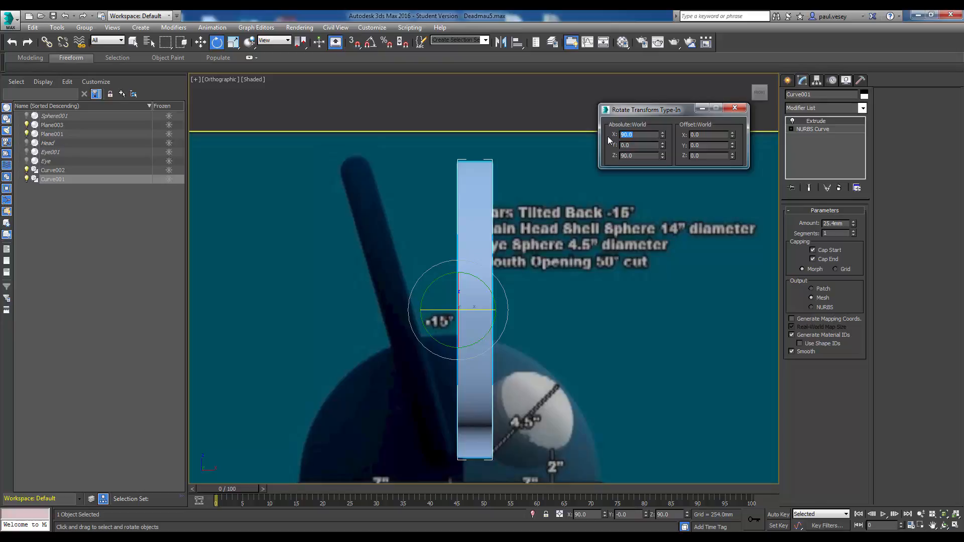
Step: Try an absolute rotation of -15° on the ear about X, then about Y, undoing each attempt
{"action": "type", "text": "-15"}
{"action": "key", "text": "Return"}
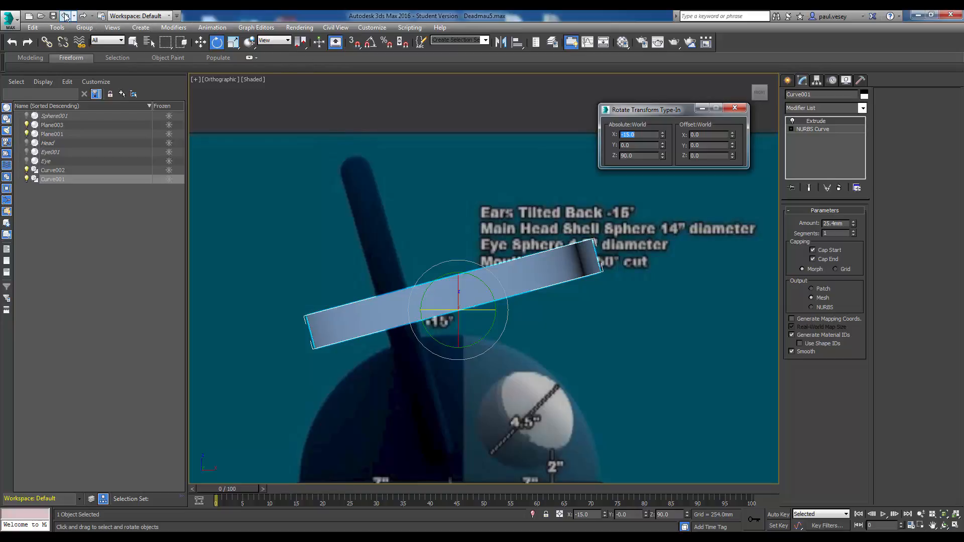
{"action": "left_click", "coordinate": [66, 17]}
{"action": "left_click", "coordinate": [638, 145]}
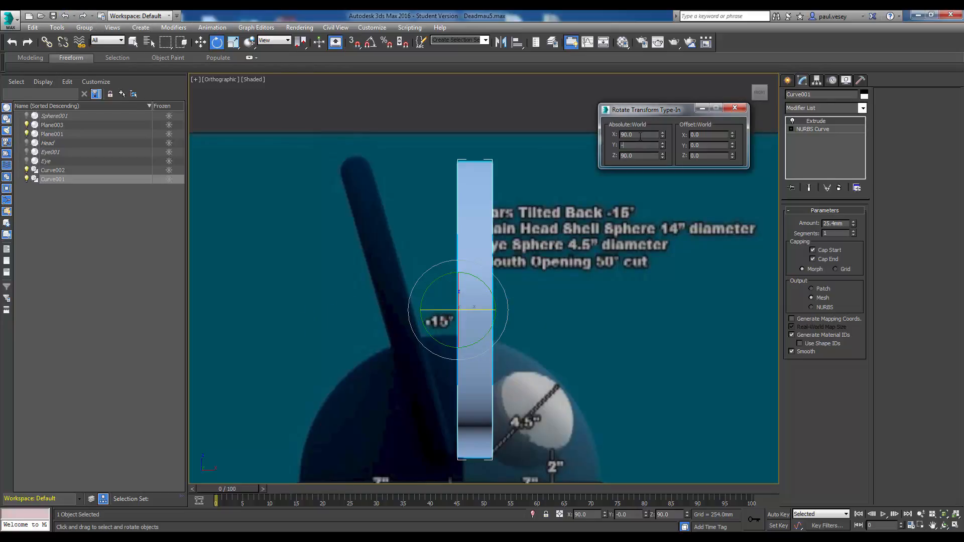
{"action": "key", "text": "Return"}
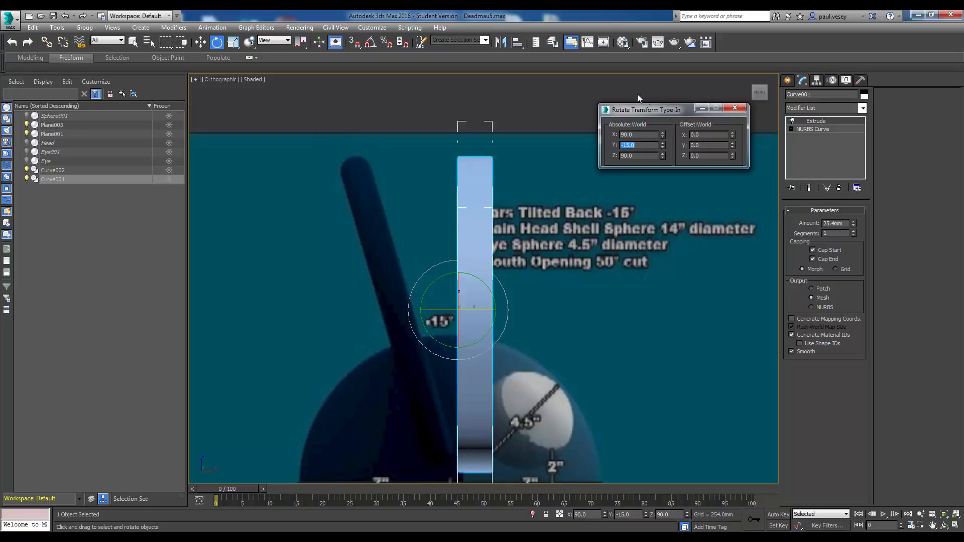
{"action": "left_click", "coordinate": [66, 17]}
Step: Try an absolute Z rotation of -15° on the ear, then set Z back to 90°
{"action": "left_click_drag", "start_coordinate": [638, 155], "coordinate": [567, 156]}
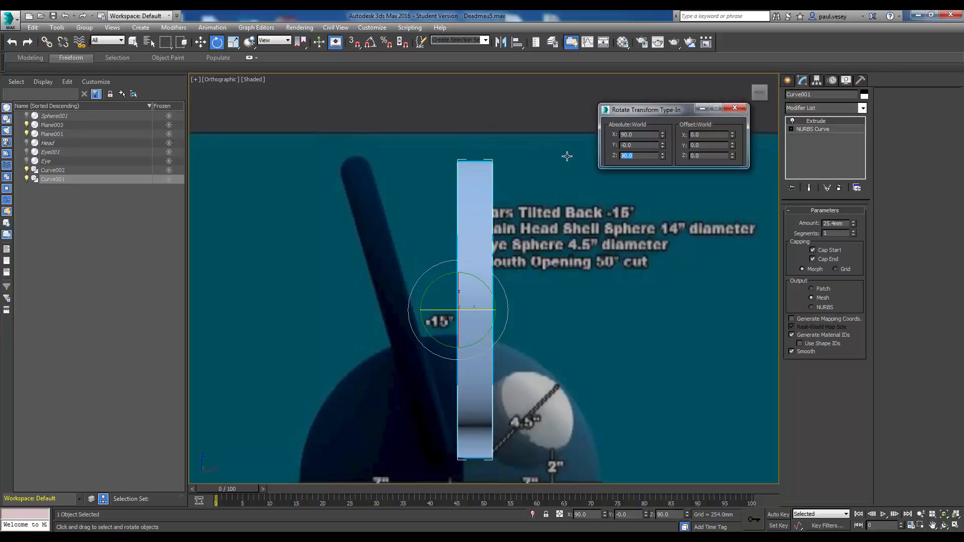
{"action": "type", "text": "-"}
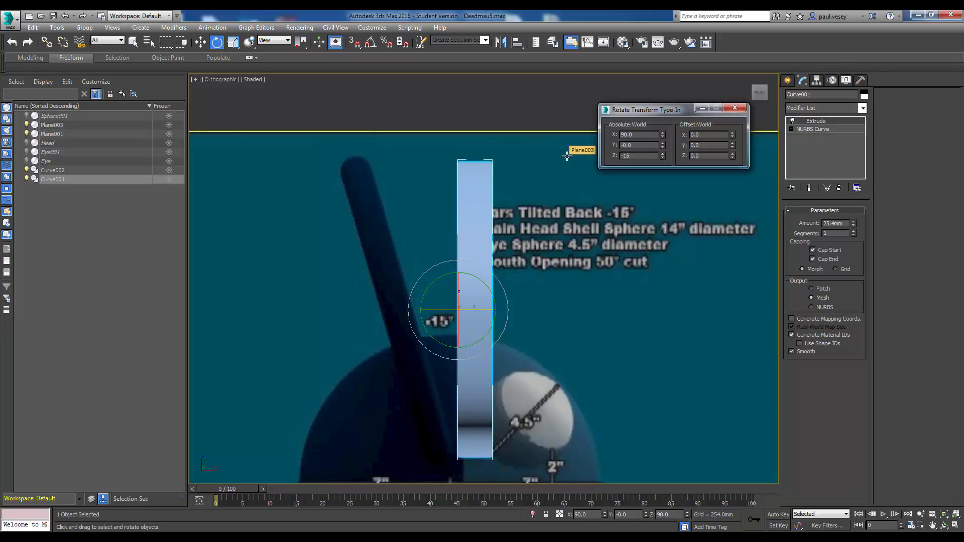
{"action": "type", "text": "15"}
{"action": "key", "text": "Return"}
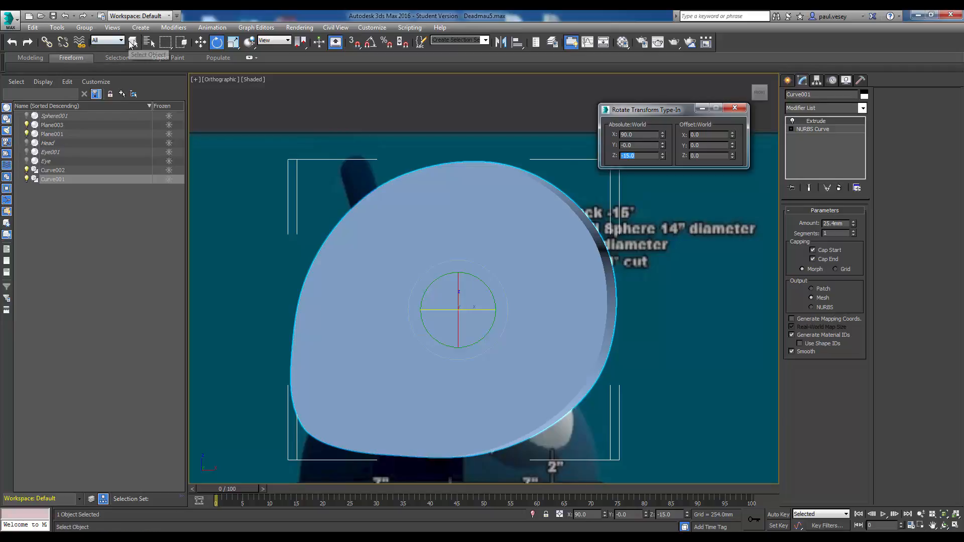
{"action": "type", "text": "90"}
{"action": "key", "text": "Return"}
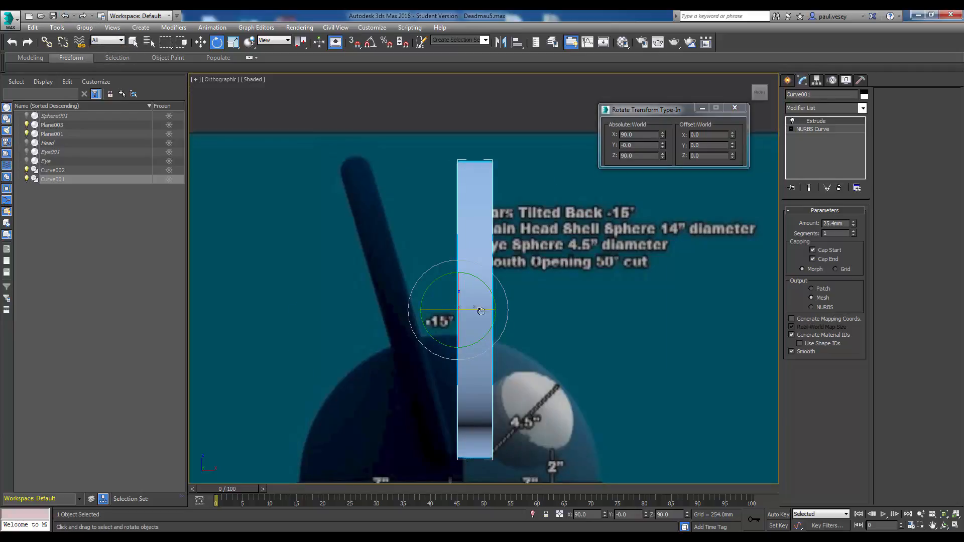
Step: Tilt the ear back in the side view, set its absolute X rotation to exactly 75° and close the rotation dialog
{"action": "mouse_move", "coordinate": [484, 288]}
{"action": "left_mouse_down"}
{"action": "mouse_move", "coordinate": [474, 275]}
{"action": "mouse_move", "coordinate": [485, 271]}
{"action": "left_mouse_up"}
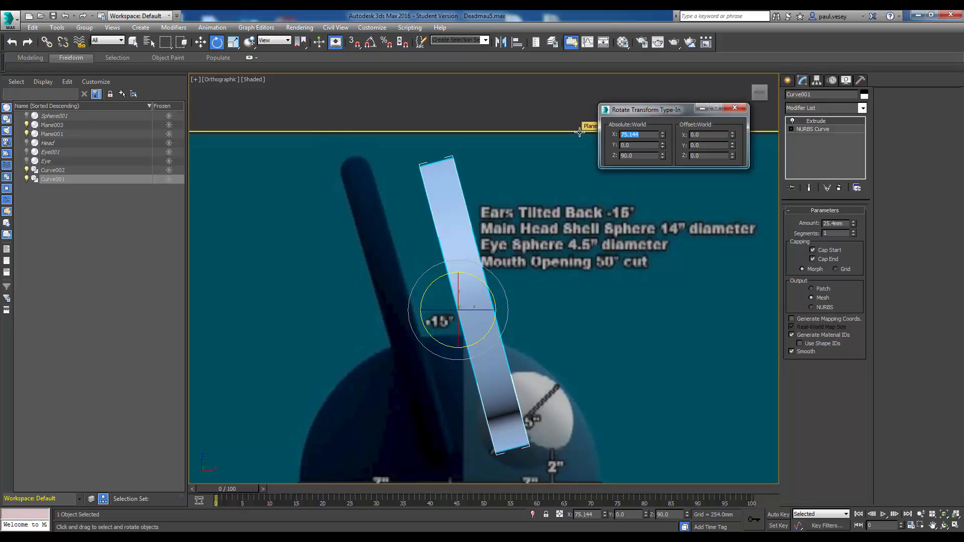
{"action": "type", "text": "75"}
{"action": "key", "text": "Return"}
{"action": "left_click", "coordinate": [732, 110]}
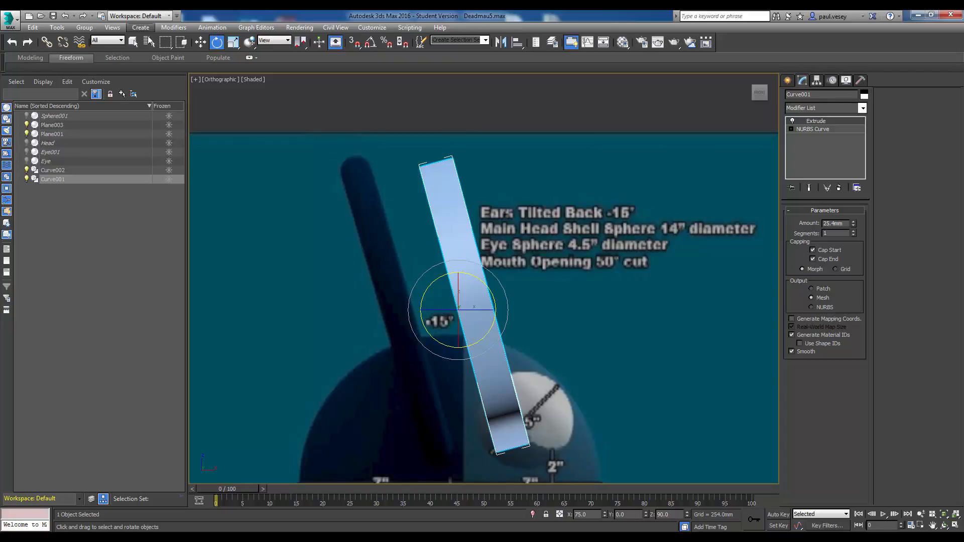
Step: Reduce the ear's extrusion to 12.7 mm and move the ear to about -56 mm along X, over the reference ear
{"action": "left_click", "coordinate": [200, 43]}
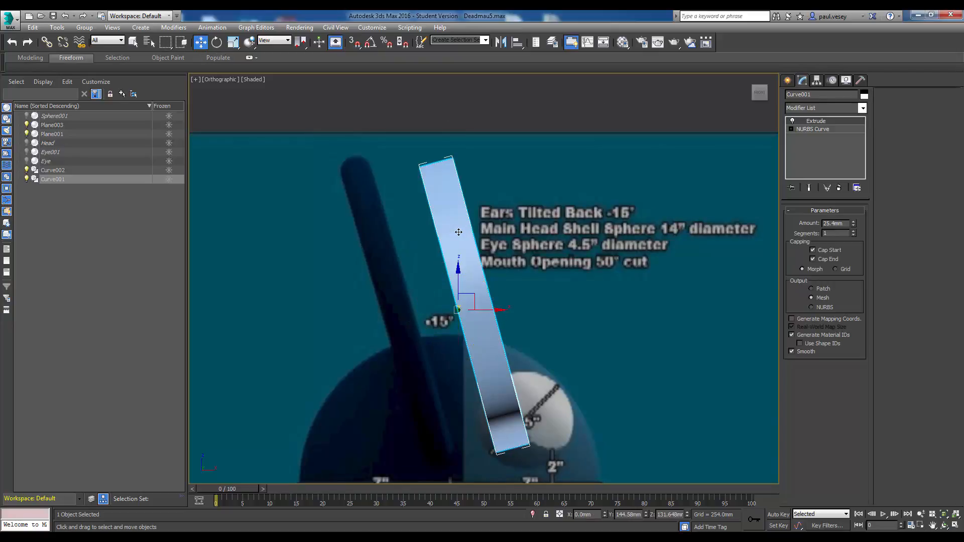
{"action": "left_click", "coordinate": [853, 225]}
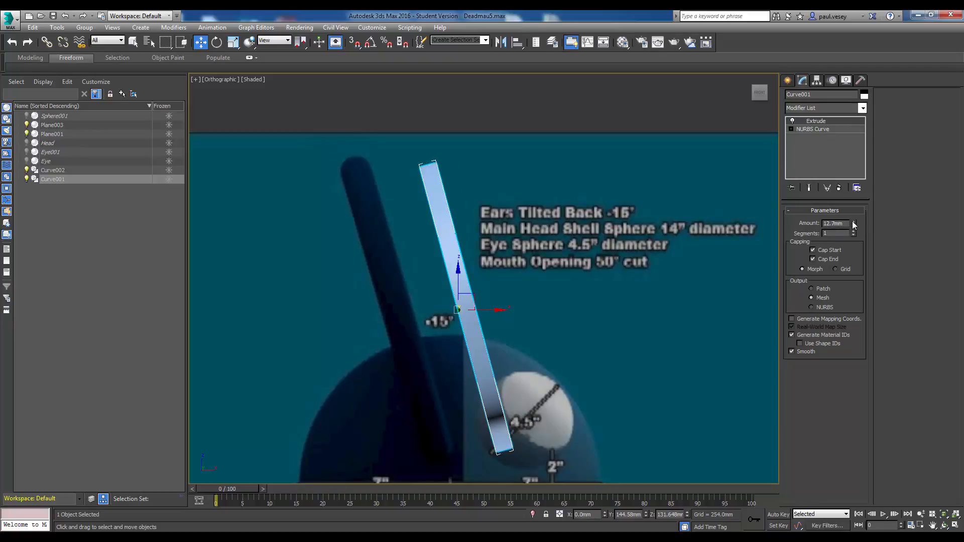
{"action": "left_click_drag", "start_coordinate": [853, 220], "coordinate": [853, 221]}
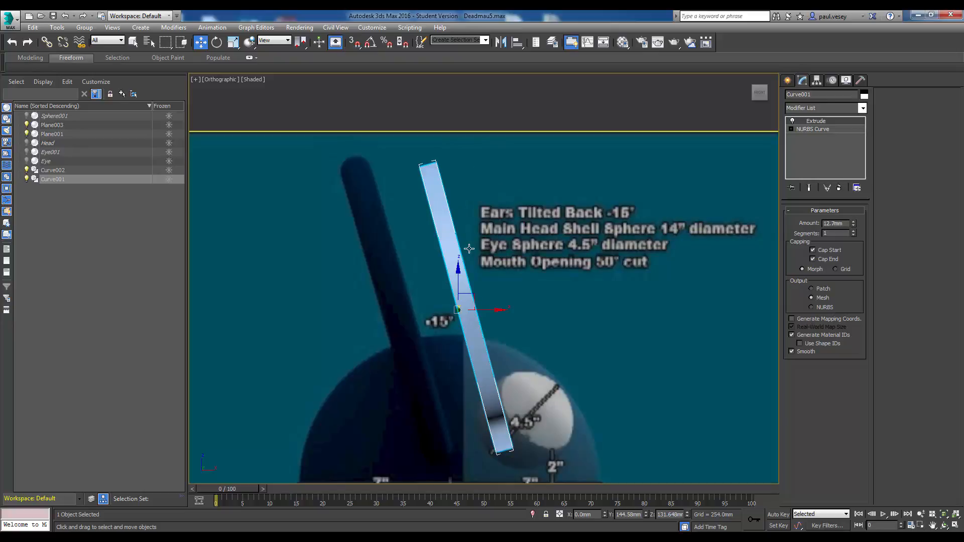
{"action": "left_click_drag", "start_coordinate": [444, 309], "coordinate": [406, 307]}
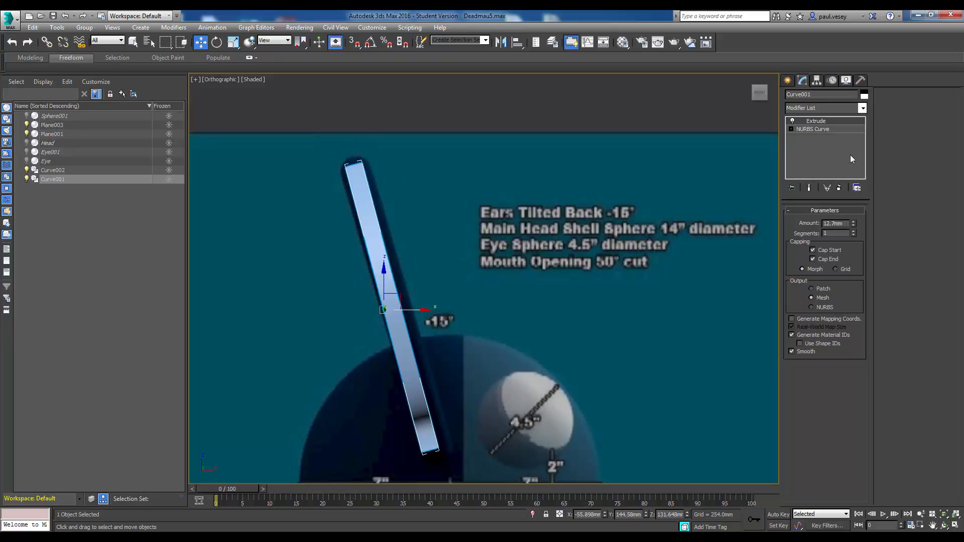
Step: Try extrude amounts of 25.4 mm and 22 mm on the ear, then set the amount to 20 mm
{"action": "left_click", "coordinate": [853, 222]}
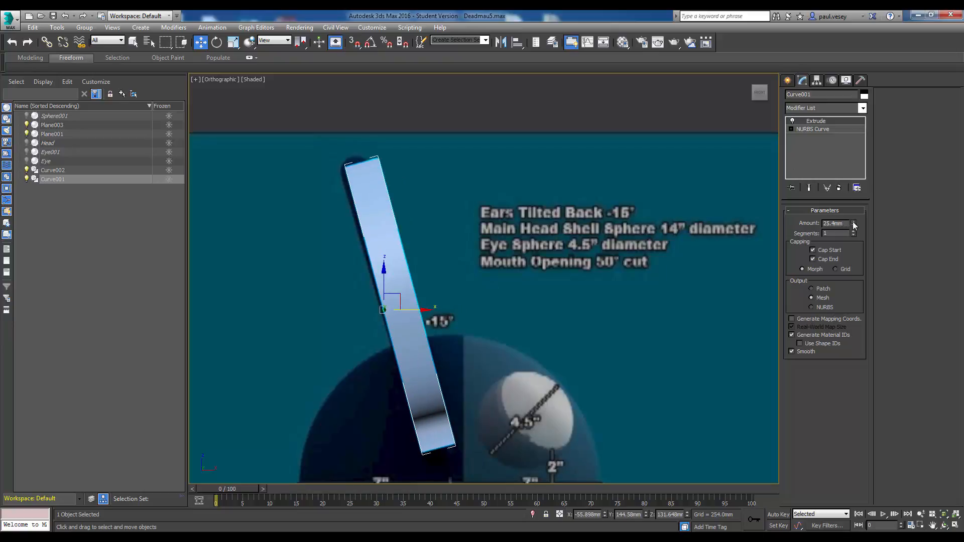
{"action": "double_click", "coordinate": [819, 227]}
{"action": "type", "text": "22"}
{"action": "key", "text": "Return"}
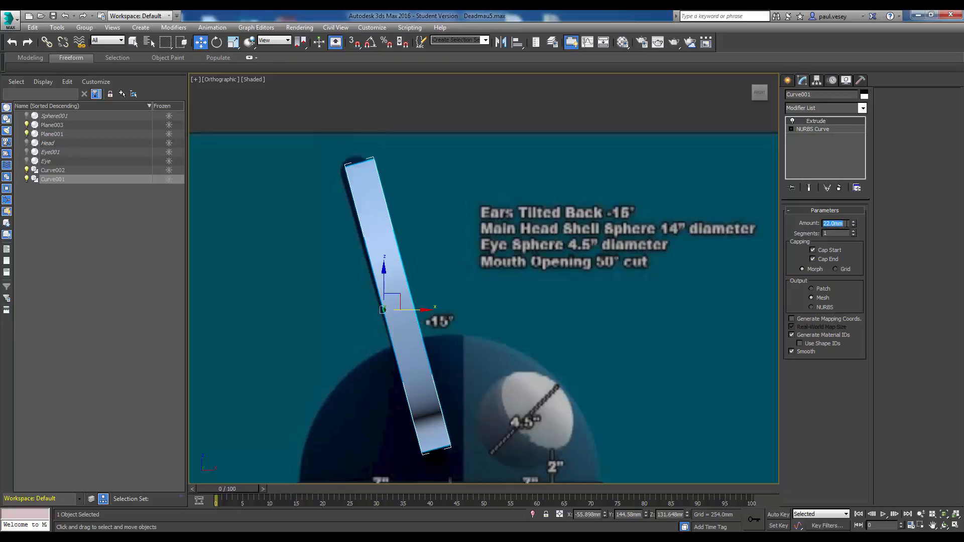
{"action": "type", "text": "20"}
{"action": "key", "text": "Return"}
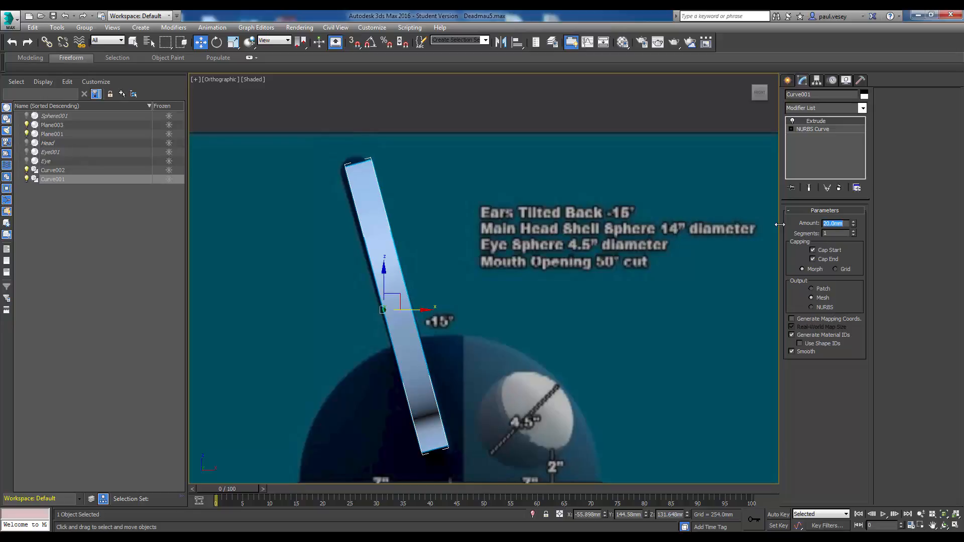
Step: Unhide the Head, Eye001 and Eye objects alongside the tilted ear
{"action": "middle_click_drag", "start_coordinate": [478, 200], "coordinate": [500, 108]}
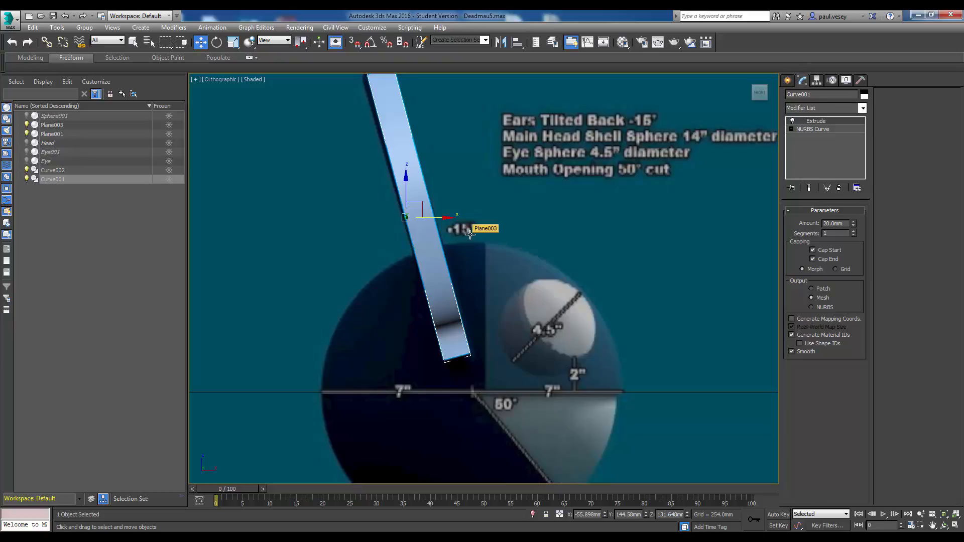
{"action": "scroll", "coordinate": [469, 234], "scroll_direction": "down", "scroll_amount": 2}
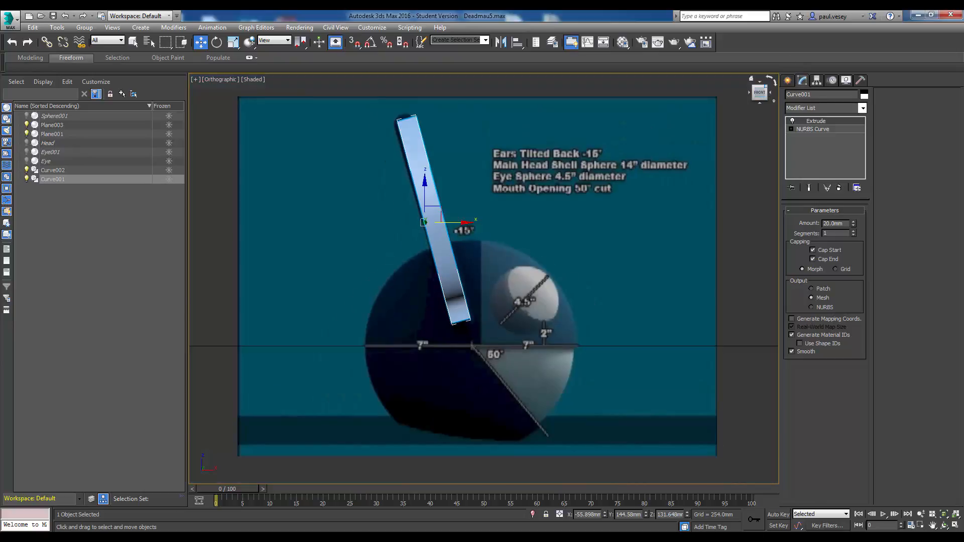
{"action": "left_click", "coordinate": [768, 90]}
{"action": "mouse_move", "coordinate": [759, 94]}
{"action": "left_mouse_down"}
{"action": "mouse_move", "coordinate": [776, 99]}
{"action": "mouse_move", "coordinate": [762, 102]}
{"action": "left_mouse_up"}
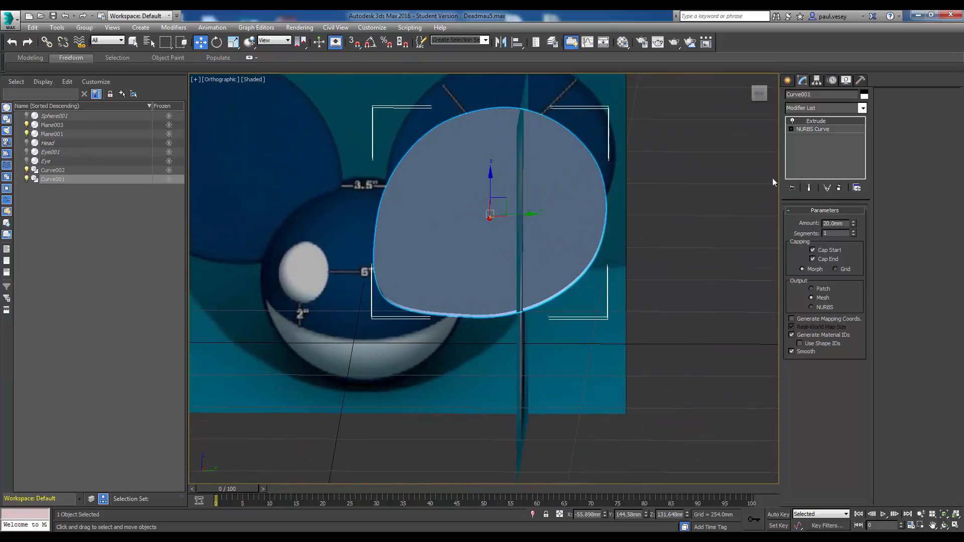
{"action": "left_click", "coordinate": [753, 88]}
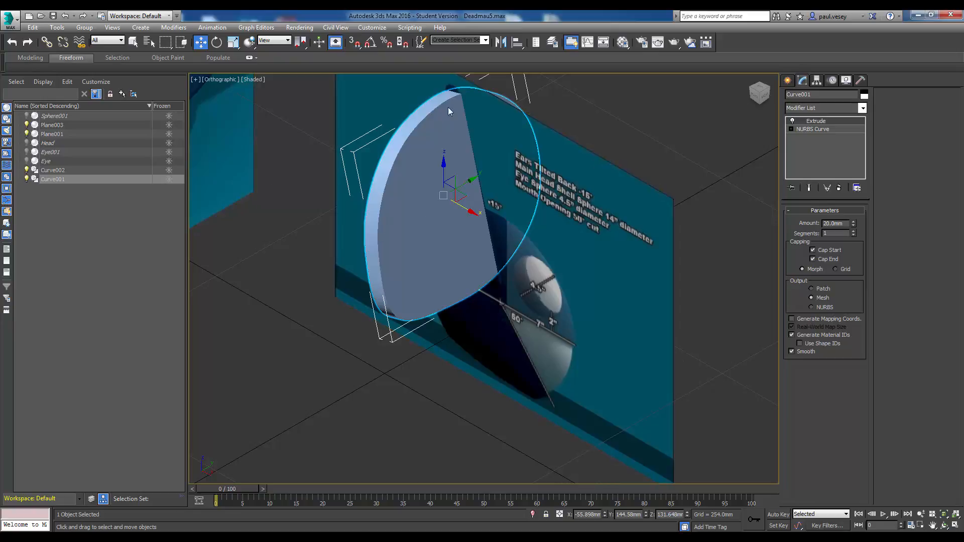
{"action": "left_click", "coordinate": [27, 142]}
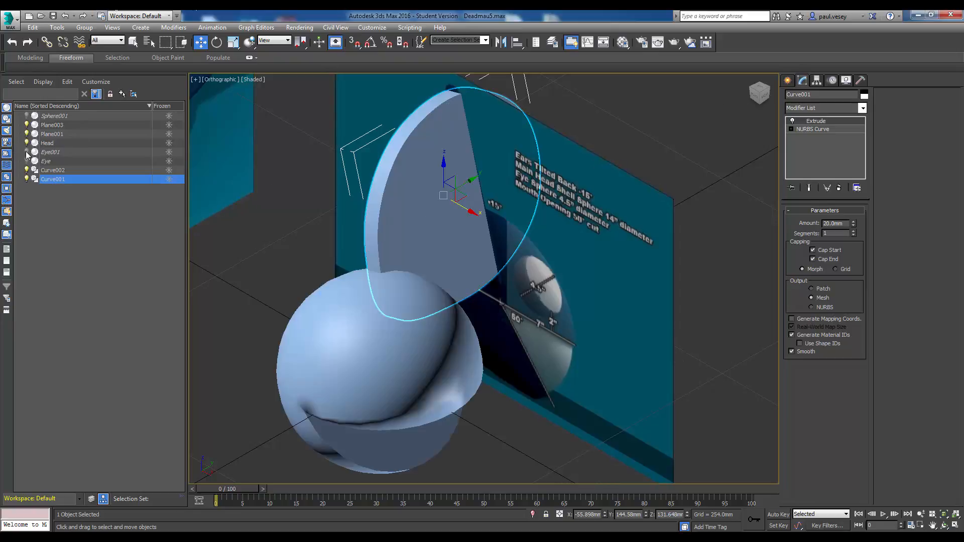
{"action": "left_click", "coordinate": [27, 152]}
{"action": "left_click", "coordinate": [27, 161]}
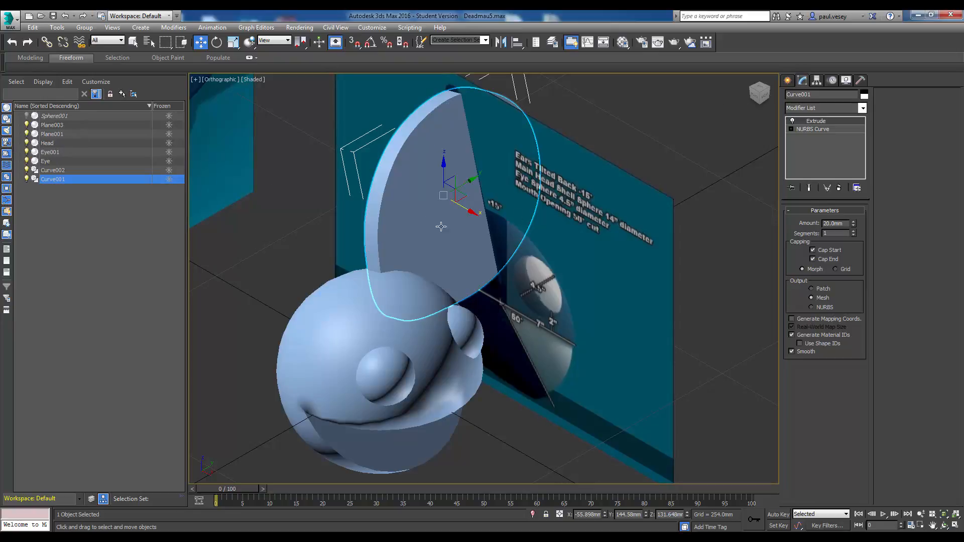
Step: Unhide Sphere001 and inspect how the ear sits on the assembled head from the front and at an angle
{"action": "left_click", "coordinate": [764, 97]}
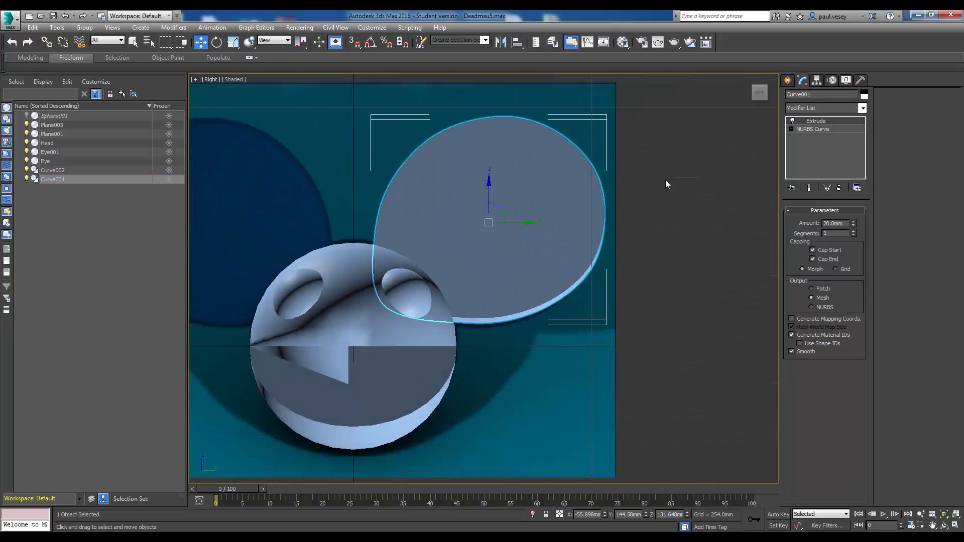
{"action": "left_click", "coordinate": [754, 87]}
{"action": "scroll", "coordinate": [460, 250], "scroll_direction": "down", "scroll_amount": 5}
{"action": "middle_click_drag", "start_coordinate": [505, 260], "coordinate": [667, 292]}
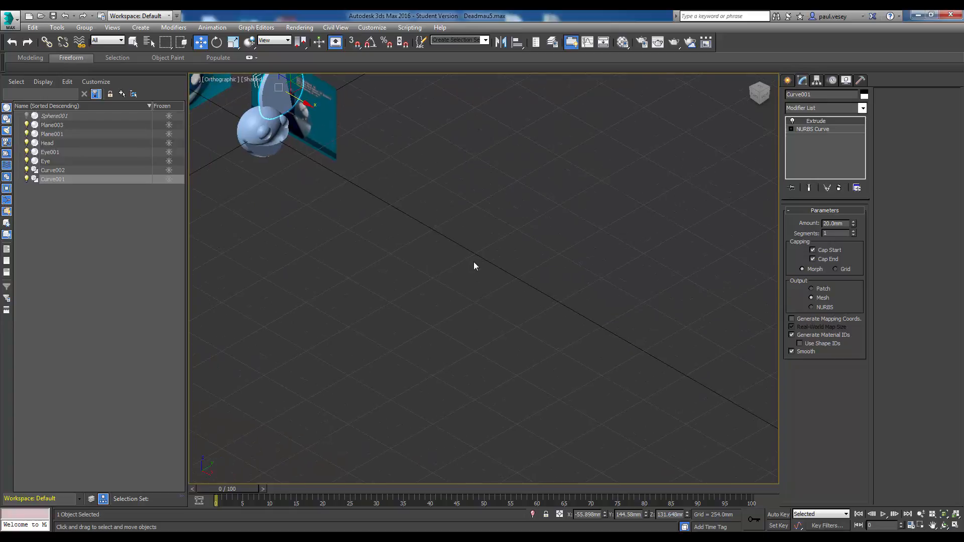
{"action": "scroll", "coordinate": [474, 261], "scroll_direction": "down", "scroll_amount": 2}
{"action": "scroll", "coordinate": [330, 195], "scroll_direction": "up", "scroll_amount": 4}
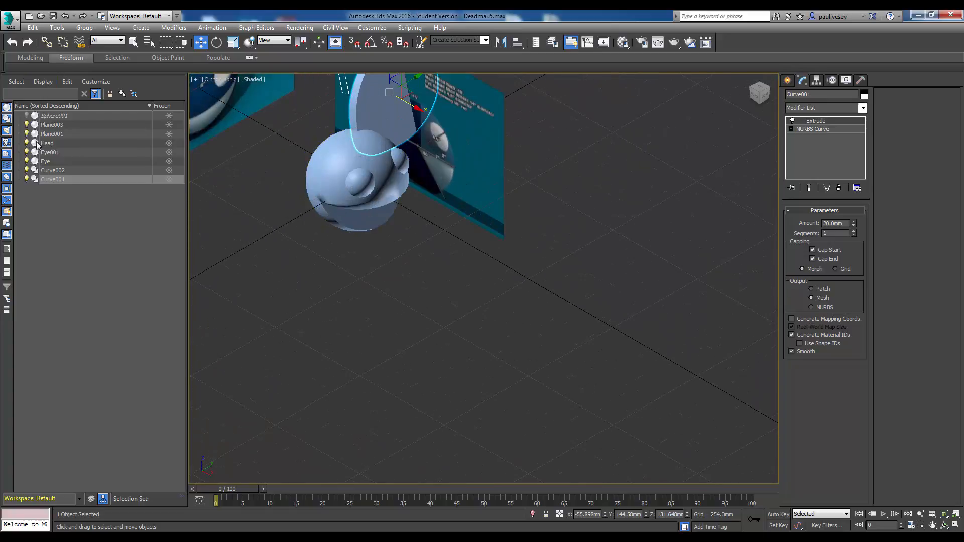
{"action": "left_click", "coordinate": [27, 116]}
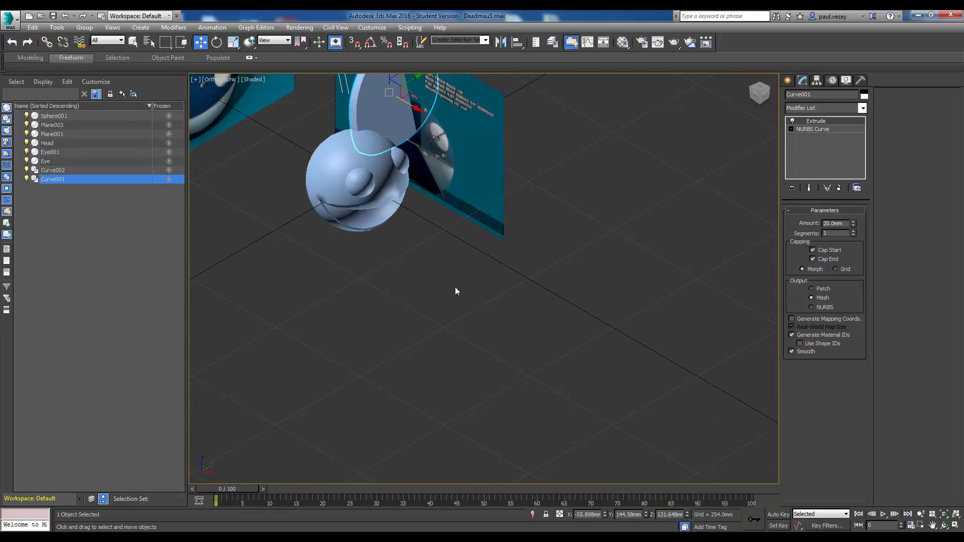
{"action": "middle_click_drag", "start_coordinate": [455, 288], "coordinate": [459, 324]}
{"action": "left_click_drag", "start_coordinate": [759, 93], "coordinate": [742, 86]}
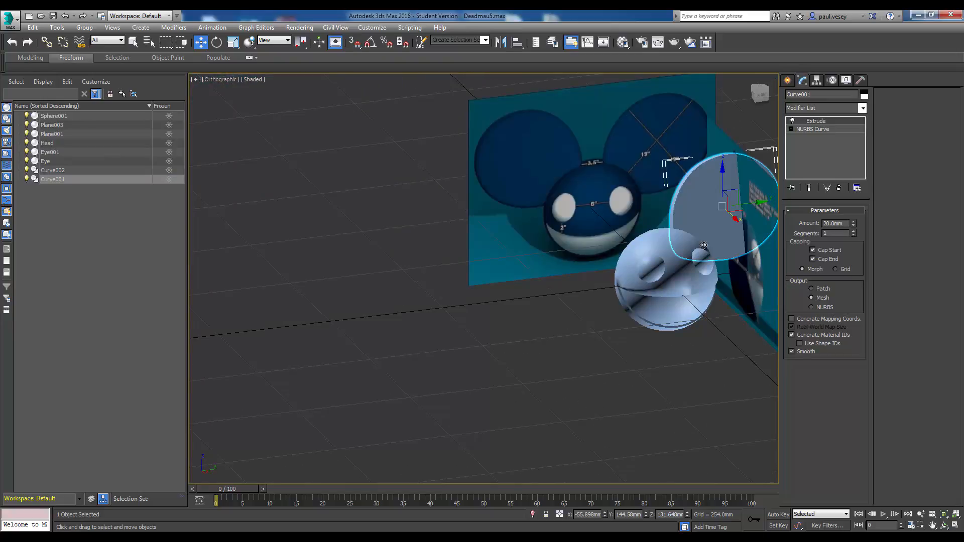
{"action": "middle_click_drag", "start_coordinate": [635, 372], "coordinate": [512, 371]}
{"action": "scroll", "coordinate": [552, 352], "scroll_direction": "up", "scroll_amount": 2}
{"action": "middle_click_drag", "start_coordinate": [560, 337], "coordinate": [496, 378]}
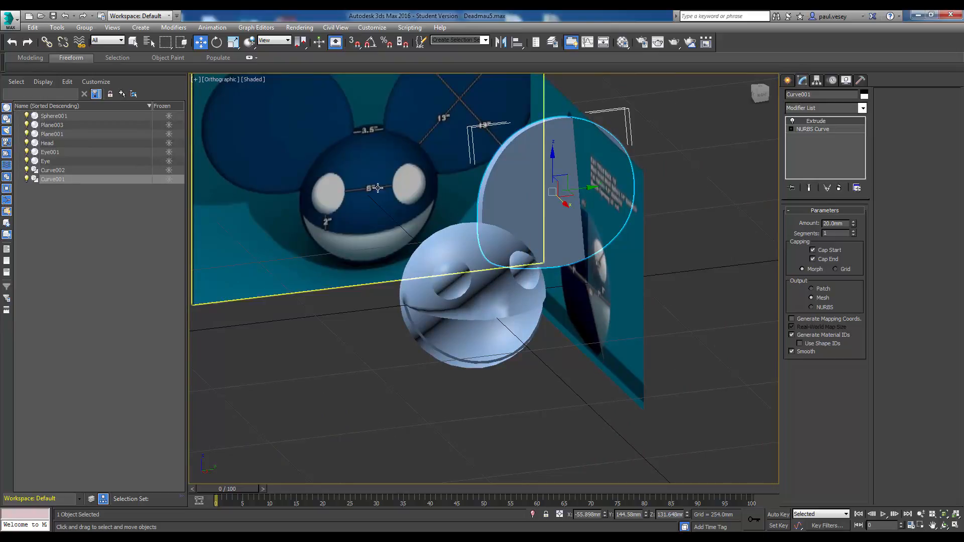
Step: Mirror the ear across X as a copy with an offset of about -291 mm, placing it over the opposite reference ear
{"action": "left_click", "coordinate": [760, 95]}
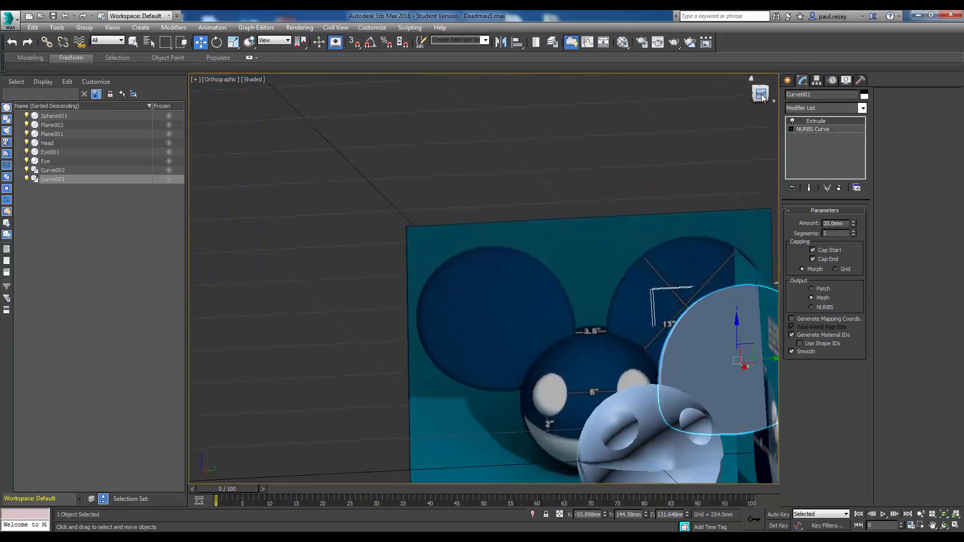
{"action": "middle_click_drag", "start_coordinate": [618, 225], "coordinate": [413, 108]}
{"action": "middle_click_drag", "start_coordinate": [537, 261], "coordinate": [361, 146]}
{"action": "middle_click_drag", "start_coordinate": [423, 135], "coordinate": [332, 75]}
{"action": "middle_click_drag", "start_coordinate": [456, 197], "coordinate": [526, 71]}
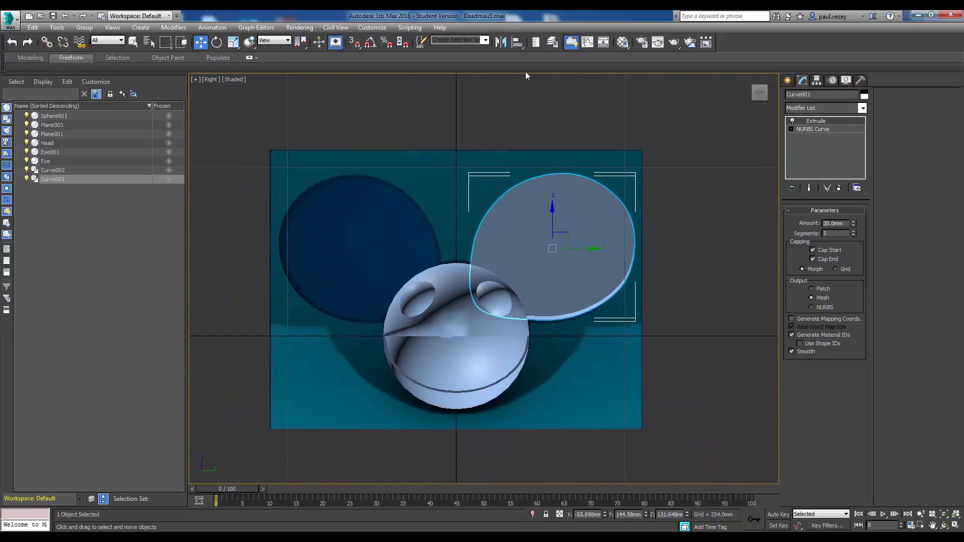
{"action": "left_click", "coordinate": [500, 42]}
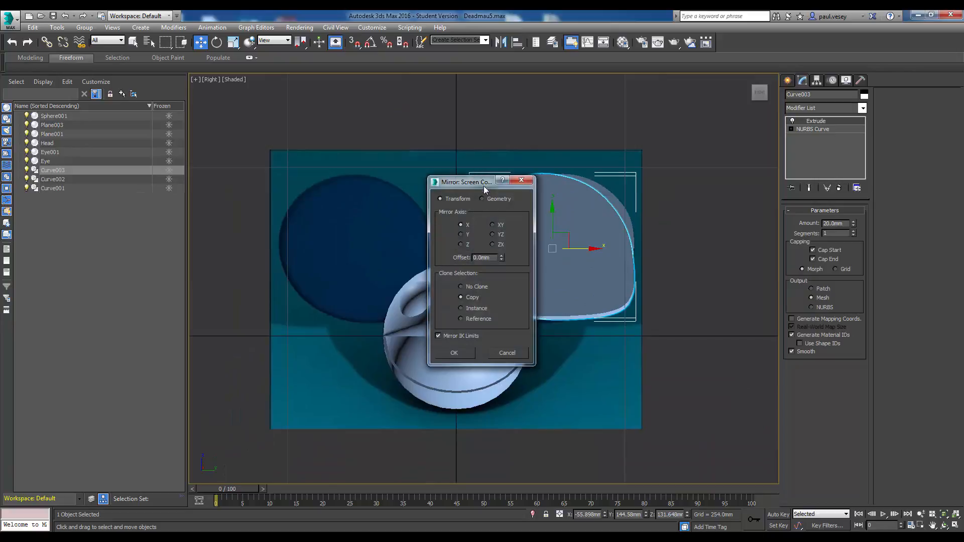
{"action": "left_click_drag", "start_coordinate": [485, 188], "coordinate": [702, 114]}
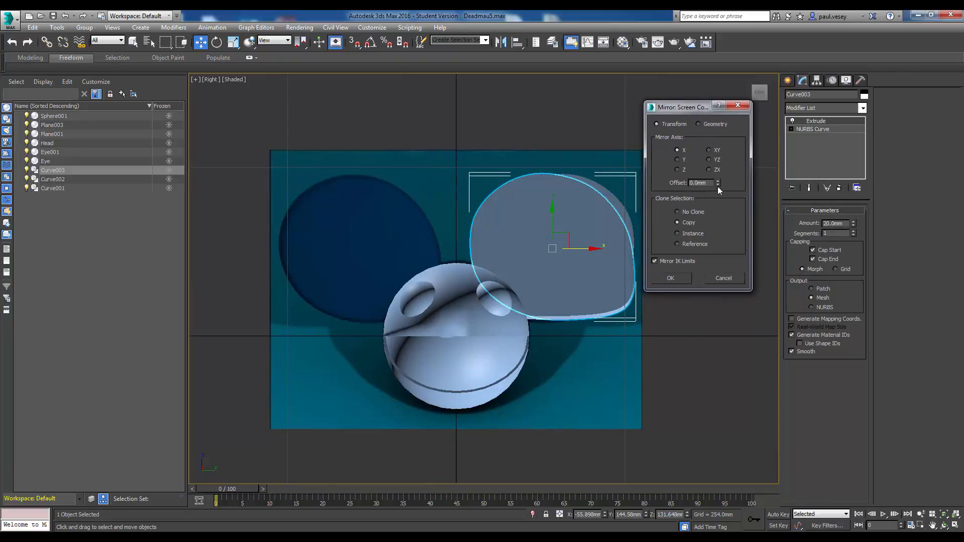
{"action": "left_click_drag", "start_coordinate": [717, 182], "coordinate": [692, 380]}
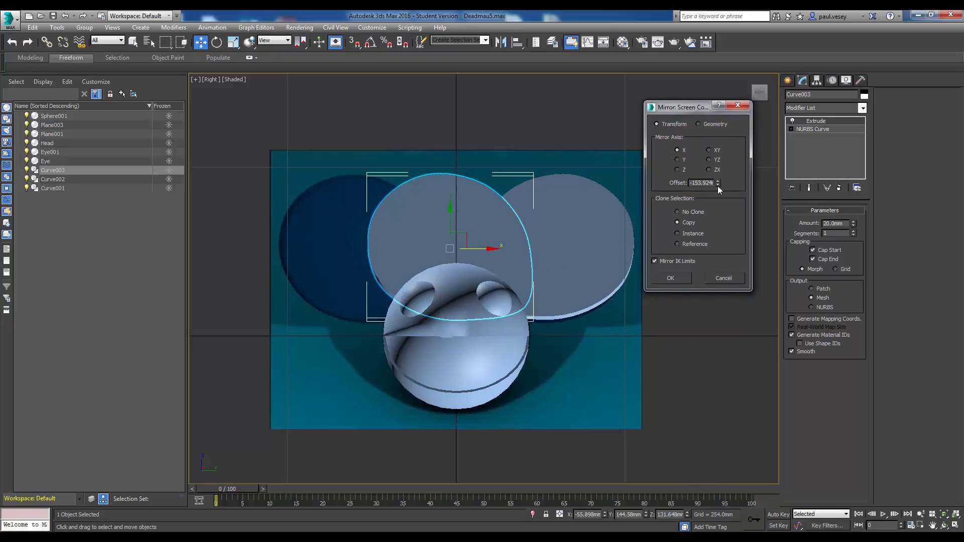
{"action": "left_click_drag", "start_coordinate": [718, 183], "coordinate": [729, 229]}
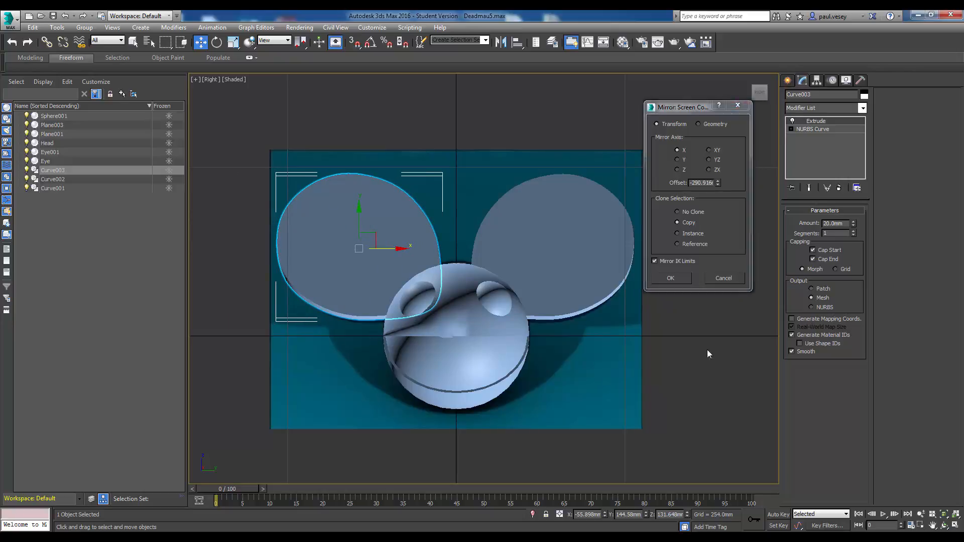
{"action": "left_click", "coordinate": [671, 278]}
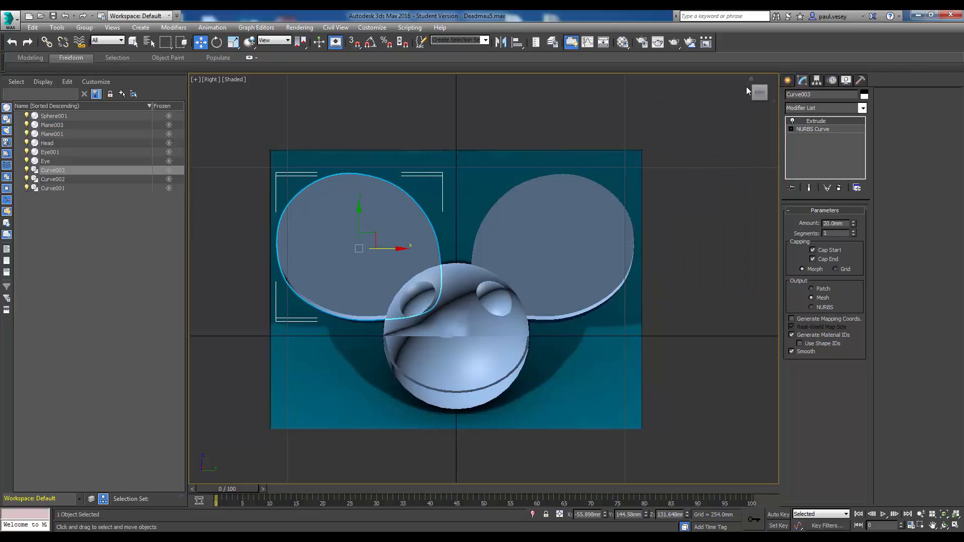
Step: Hide the reference planes Plane003 and Plane001 and view the assembled head with both ears at an angle
{"action": "left_click_drag", "start_coordinate": [752, 86], "coordinate": [738, 92]}
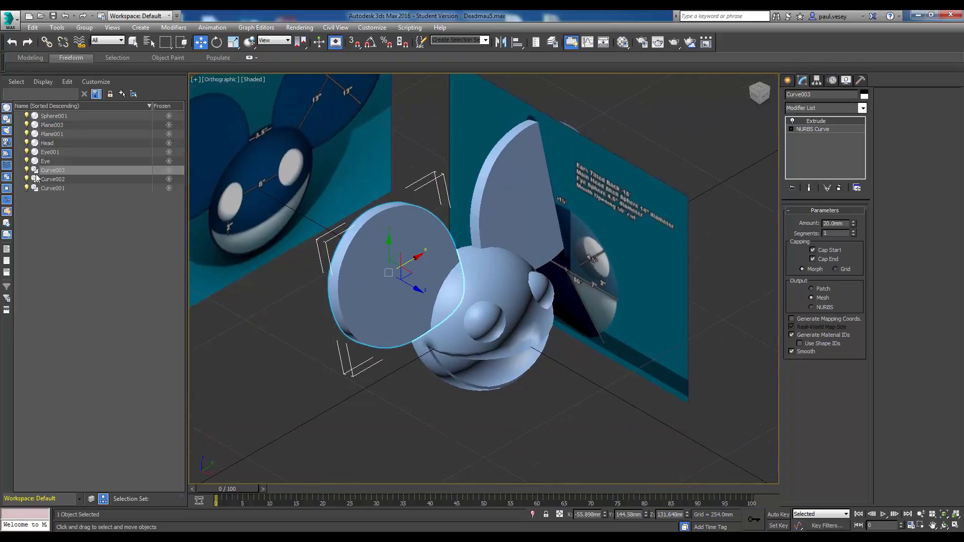
{"action": "left_click", "coordinate": [26, 126]}
{"action": "left_click", "coordinate": [26, 134]}
{"action": "left_click", "coordinate": [615, 293]}
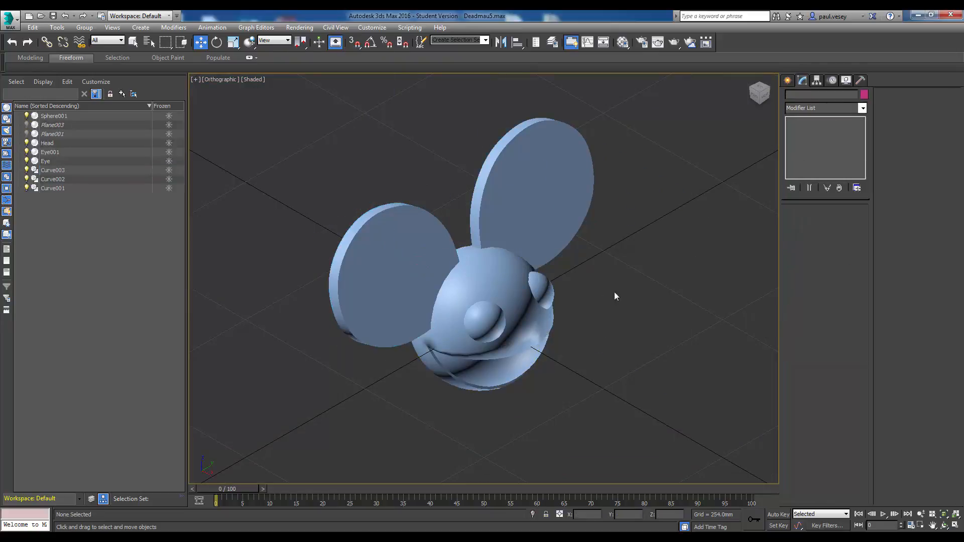
{"action": "left_click_drag", "start_coordinate": [760, 95], "coordinate": [757, 90]}
{"action": "scroll", "coordinate": [673, 224], "scroll_direction": "up", "scroll_amount": 3}
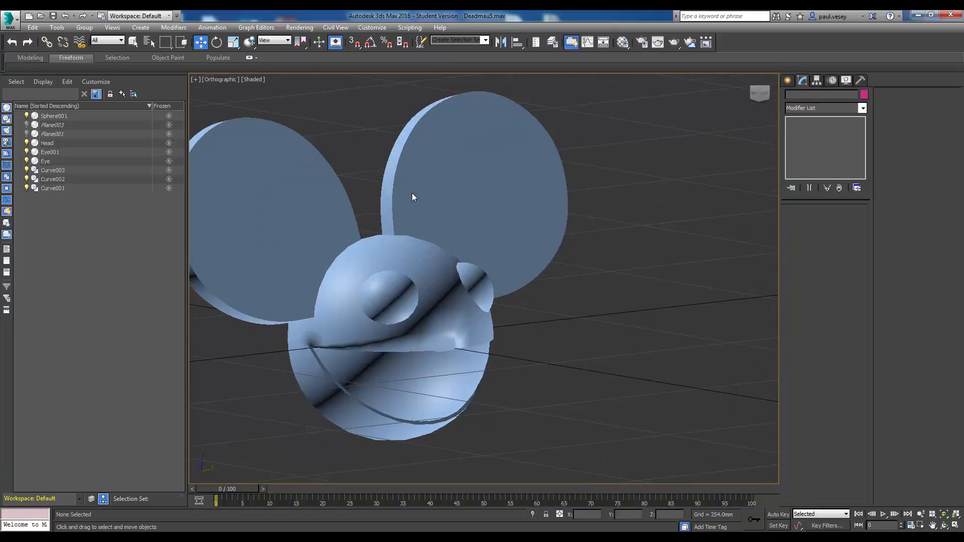
Step: Select all the head, eye and ear objects and group them under the name Deadmau5
{"action": "scroll", "coordinate": [407, 242], "scroll_direction": "down", "scroll_amount": 4}
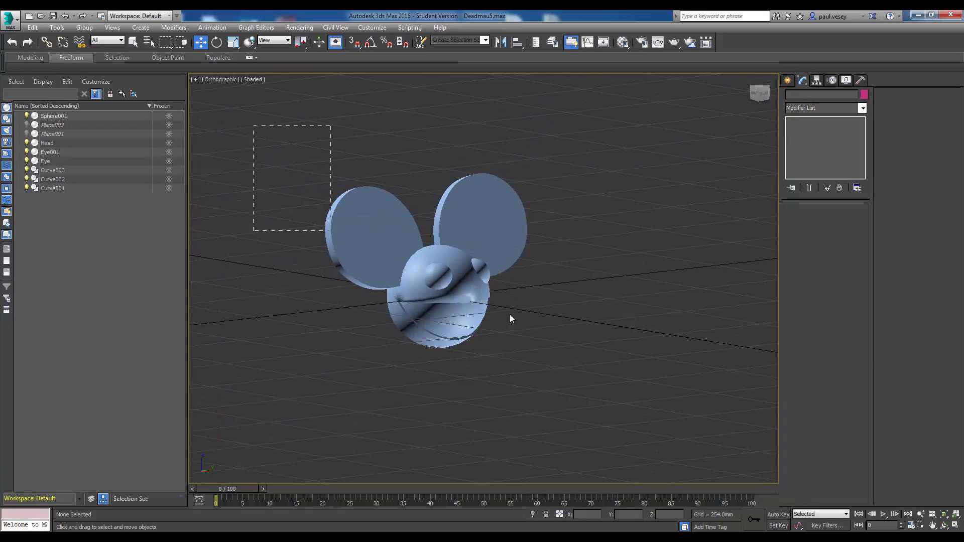
{"action": "left_click_drag", "start_coordinate": [510, 316], "coordinate": [570, 379]}
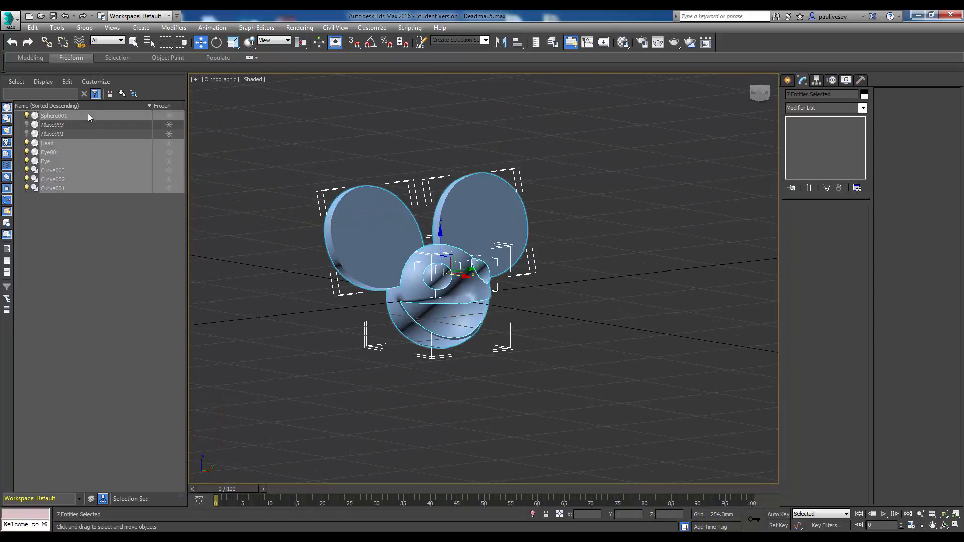
{"action": "left_click", "coordinate": [140, 27]}
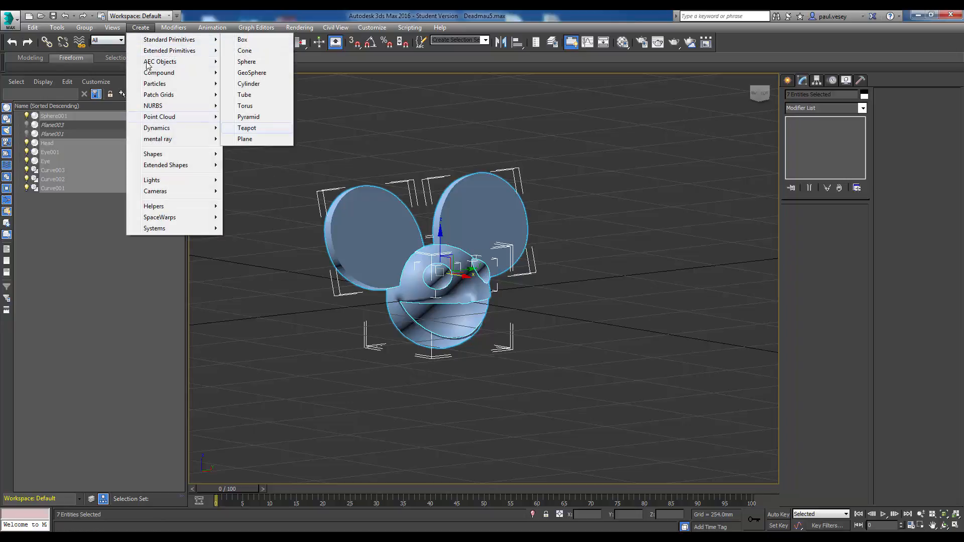
{"action": "left_click", "coordinate": [96, 39]}
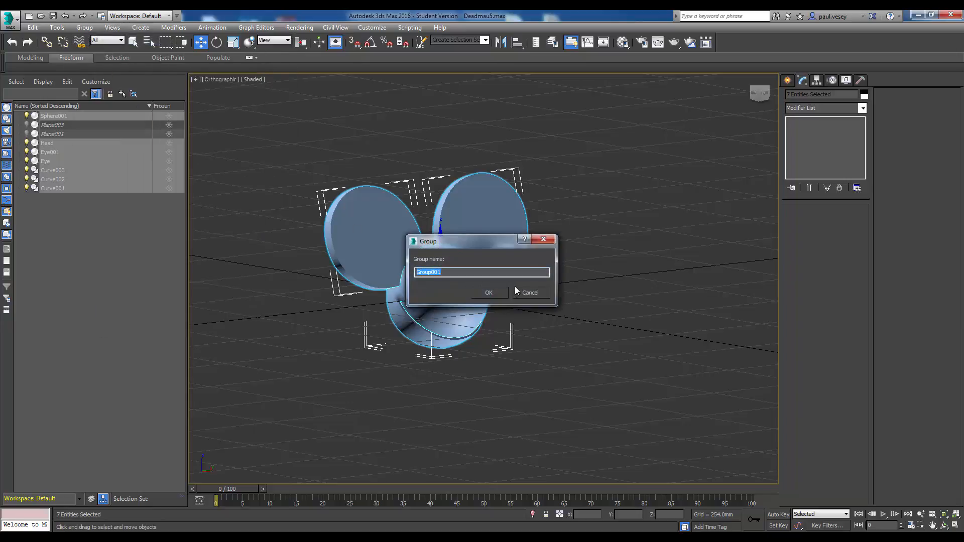
{"action": "type", "text": "Deadmau5"}
{"action": "key", "text": "Return"}
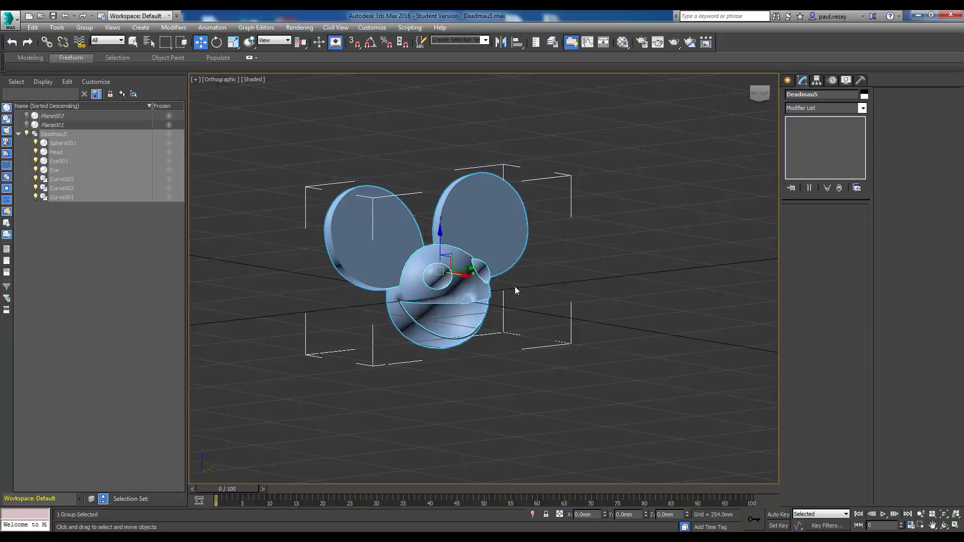
{"action": "left_click", "coordinate": [569, 131]}
{"action": "middle_click_drag", "start_coordinate": [585, 165], "coordinate": [597, 174]}
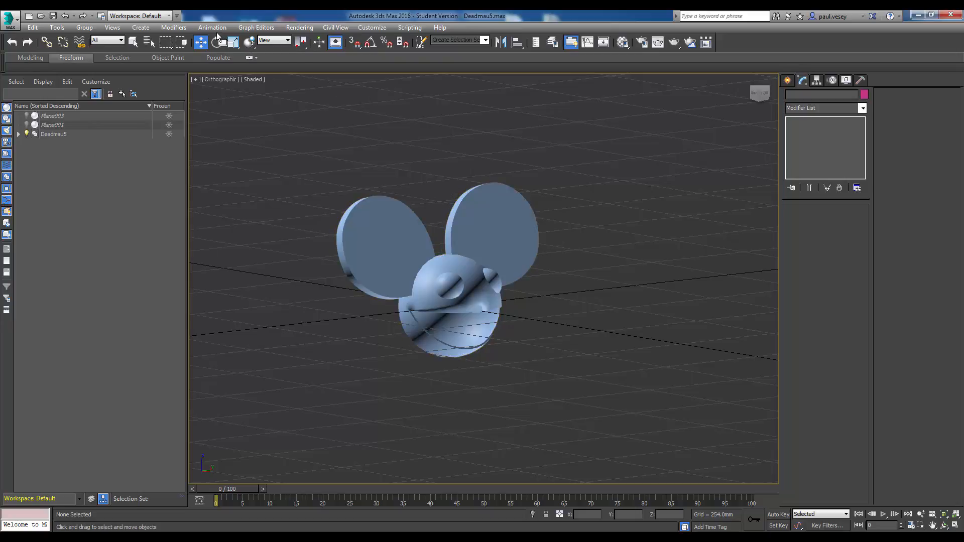
Step: Show all four viewports, with the Left viewport changed to Front and the Perspective view turned to see the head at an angle
{"action": "left_click", "coordinate": [196, 80]}
{"action": "left_click", "coordinate": [226, 88]}
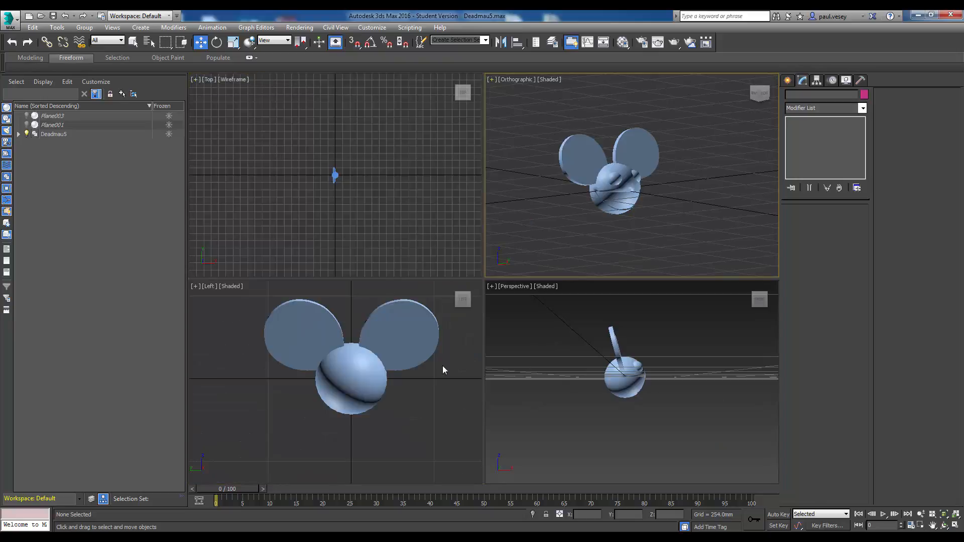
{"action": "left_click_drag", "start_coordinate": [466, 300], "coordinate": [470, 303]}
{"action": "left_click", "coordinate": [469, 303]}
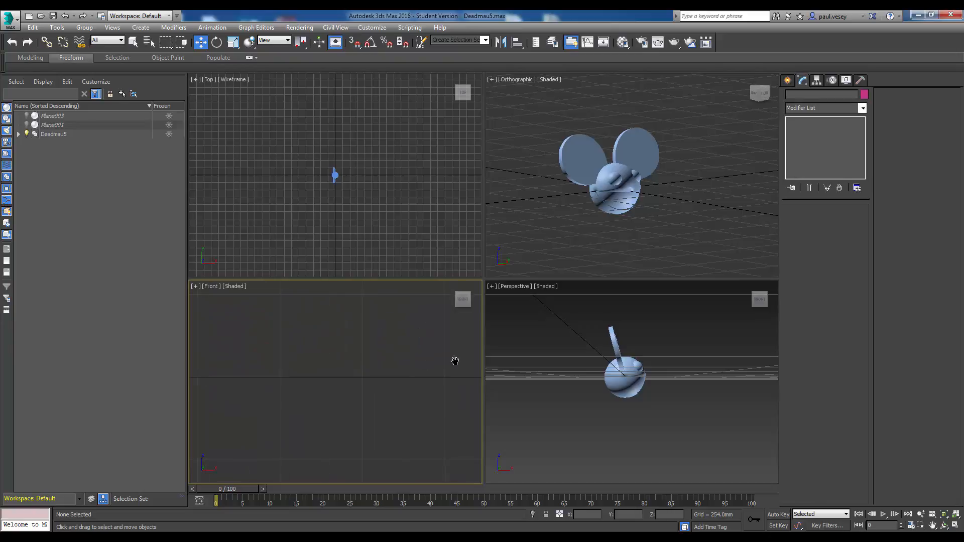
{"action": "scroll", "coordinate": [381, 352], "scroll_direction": "down", "scroll_amount": 2}
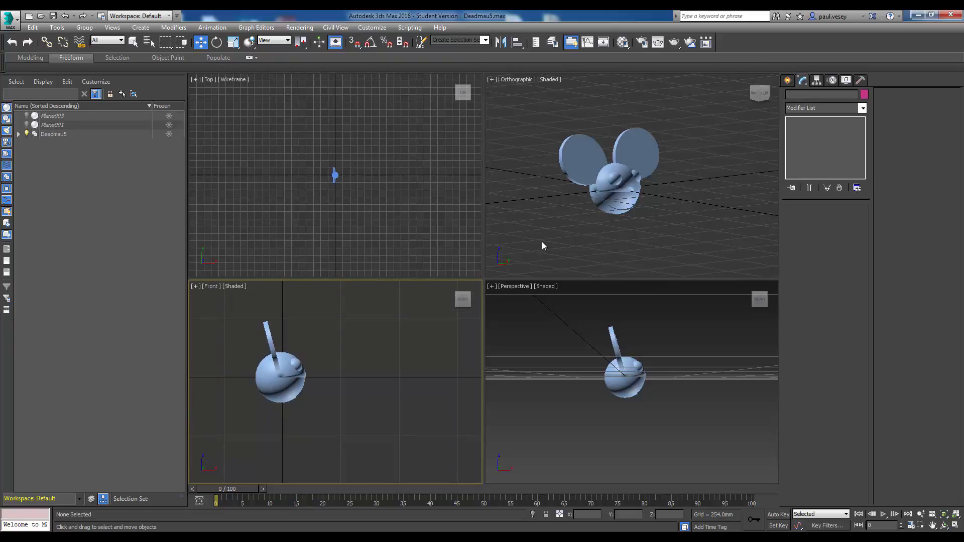
{"action": "middle_click", "coordinate": [681, 362]}
{"action": "middle_click_drag", "start_coordinate": [681, 362], "coordinate": [683, 385]}
{"action": "left_click_drag", "start_coordinate": [766, 294], "coordinate": [743, 311]}
{"action": "middle_click_drag", "start_coordinate": [701, 383], "coordinate": [713, 367]}
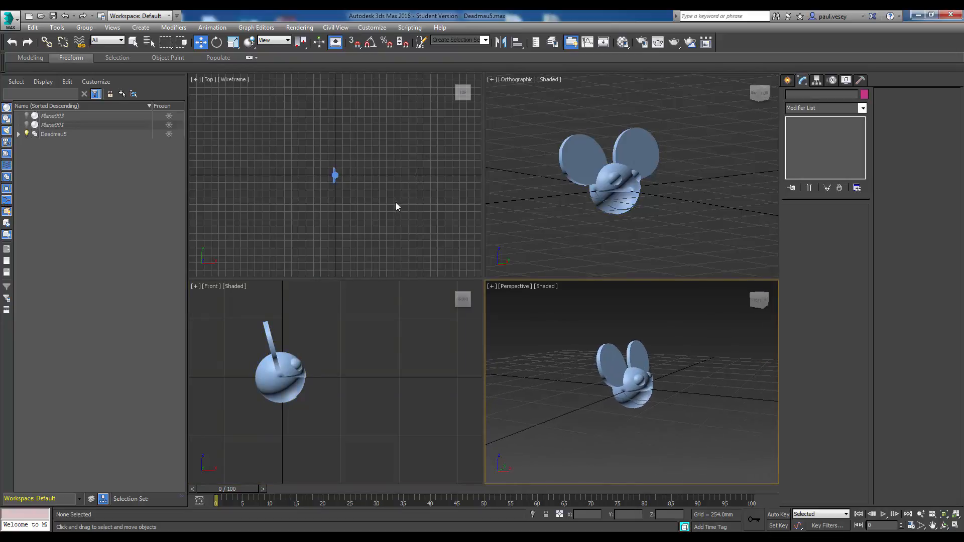
Step: Place a free camera in the Top view, a short distance in front of the head and slightly to its side
{"action": "left_click", "coordinate": [141, 27]}
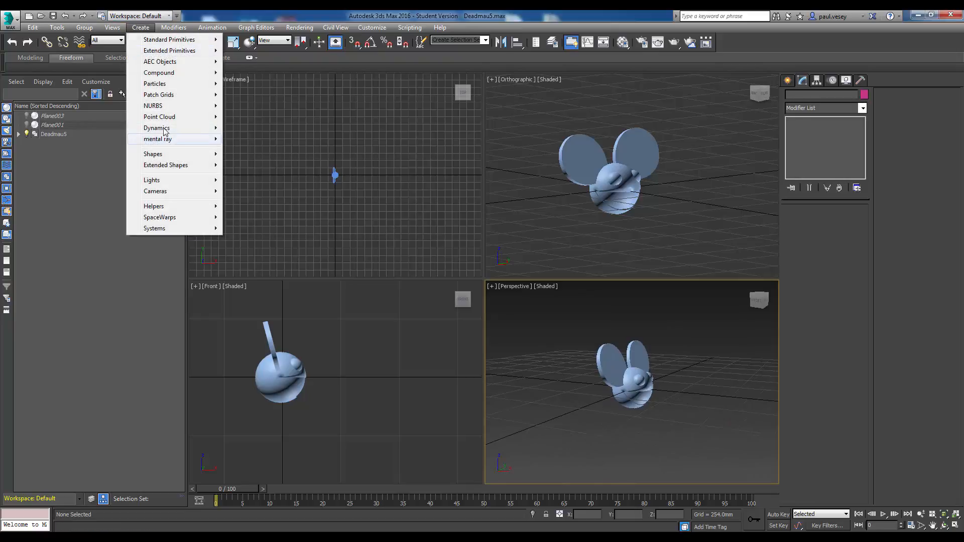
{"action": "mouse_move", "coordinate": [155, 192]}
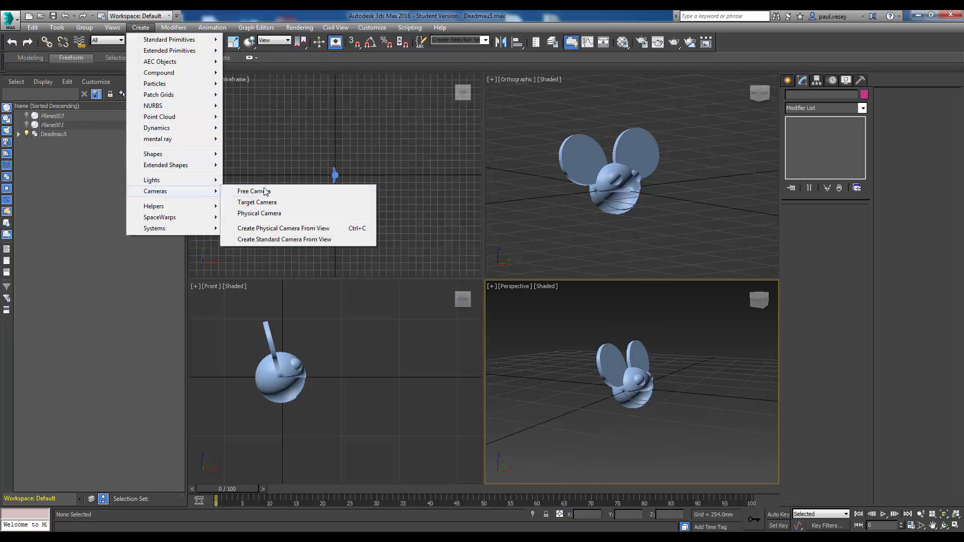
{"action": "left_click", "coordinate": [269, 195]}
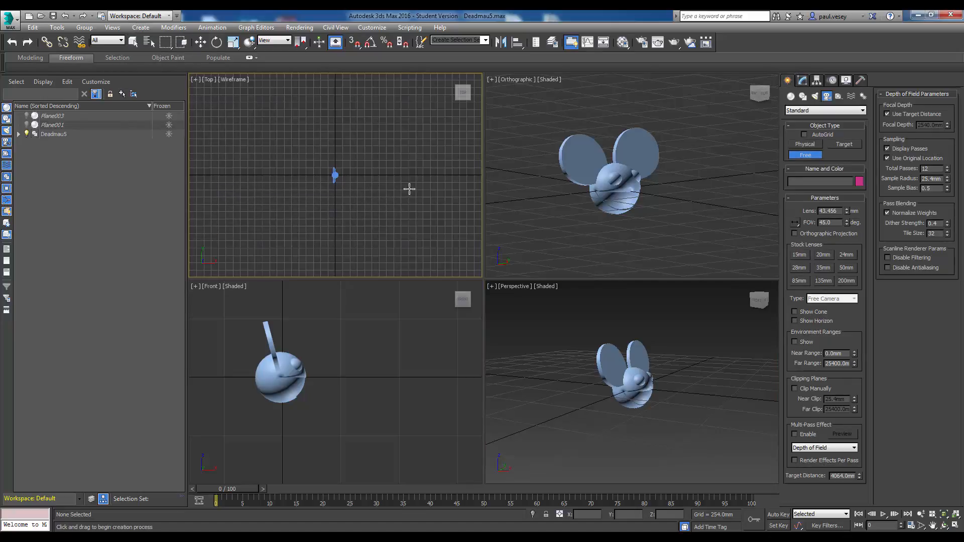
{"action": "left_click", "coordinate": [366, 195]}
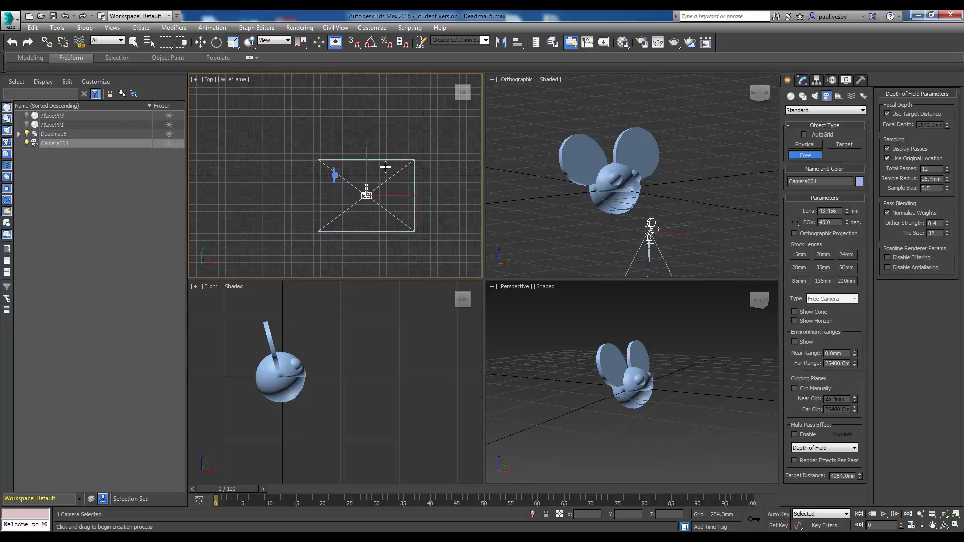
Step: Rotate the camera to about 71 degrees around Y in the Front view, turning it toward the head
{"action": "scroll", "coordinate": [346, 351], "scroll_direction": "down", "scroll_amount": 4}
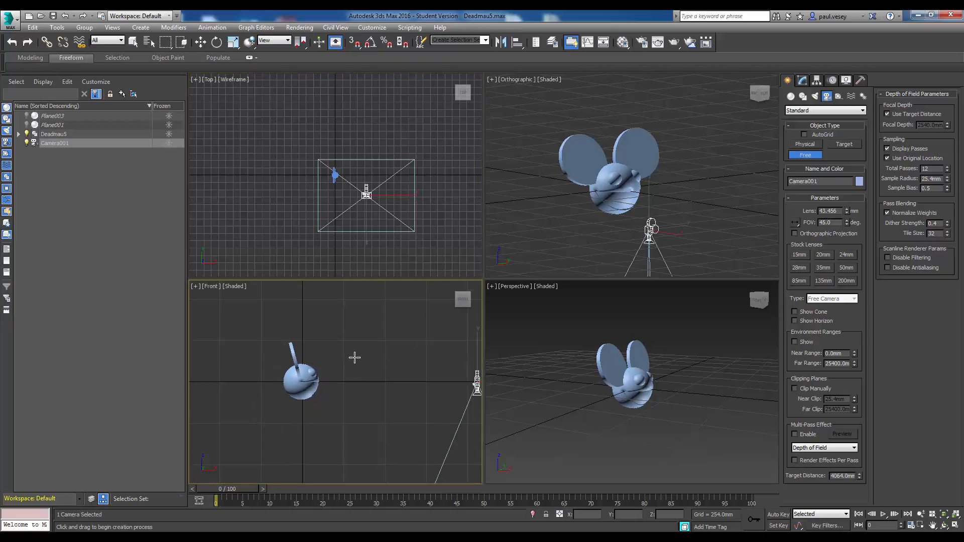
{"action": "middle_click_drag", "start_coordinate": [355, 358], "coordinate": [323, 318]}
{"action": "scroll", "coordinate": [322, 318], "scroll_direction": "down", "scroll_amount": 2}
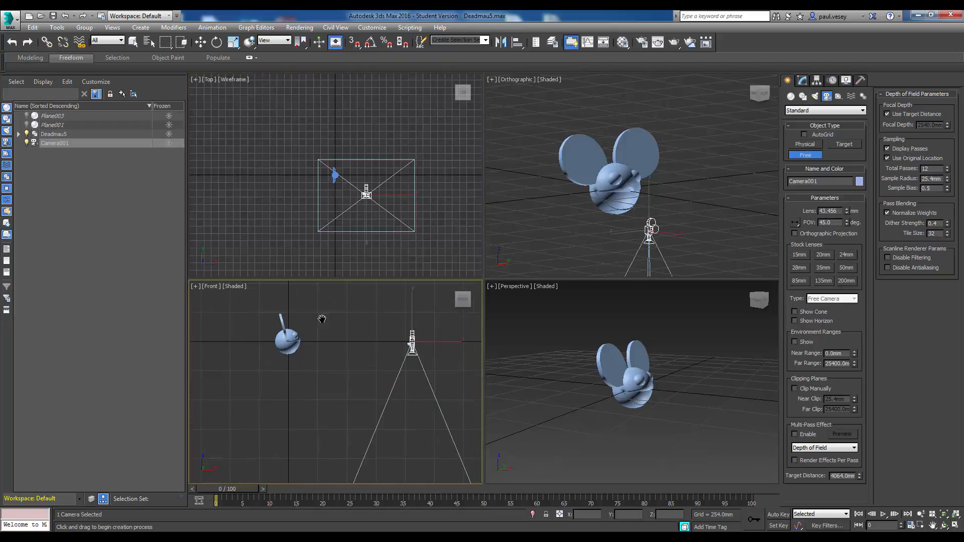
{"action": "left_click", "coordinate": [216, 42]}
{"action": "left_click_drag", "start_coordinate": [438, 327], "coordinate": [474, 399]}
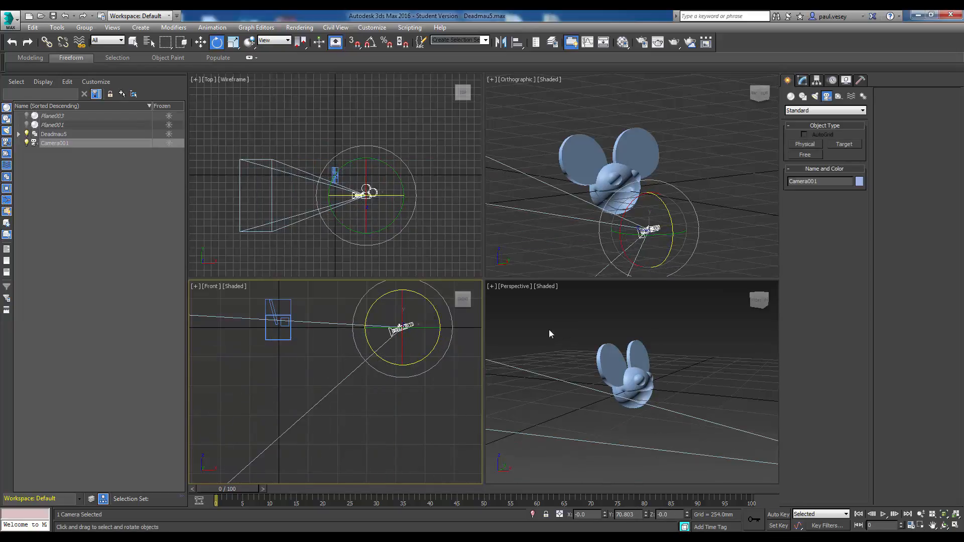
Step: Select the camera in the Perspective viewport and set that viewport to look through it
{"action": "left_click", "coordinate": [569, 341]}
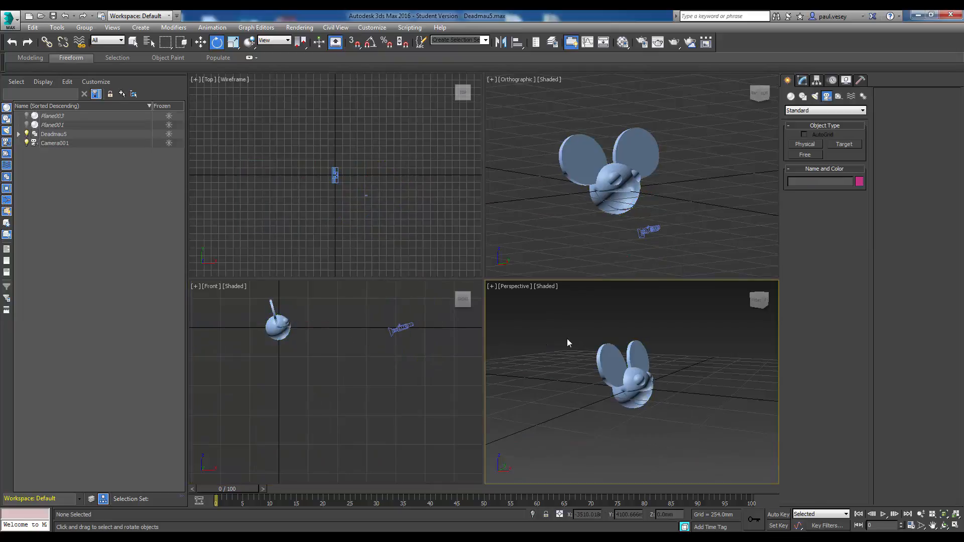
{"action": "middle_click_drag", "start_coordinate": [569, 341], "coordinate": [743, 421]}
{"action": "middle_click_drag", "start_coordinate": [604, 361], "coordinate": [606, 345]}
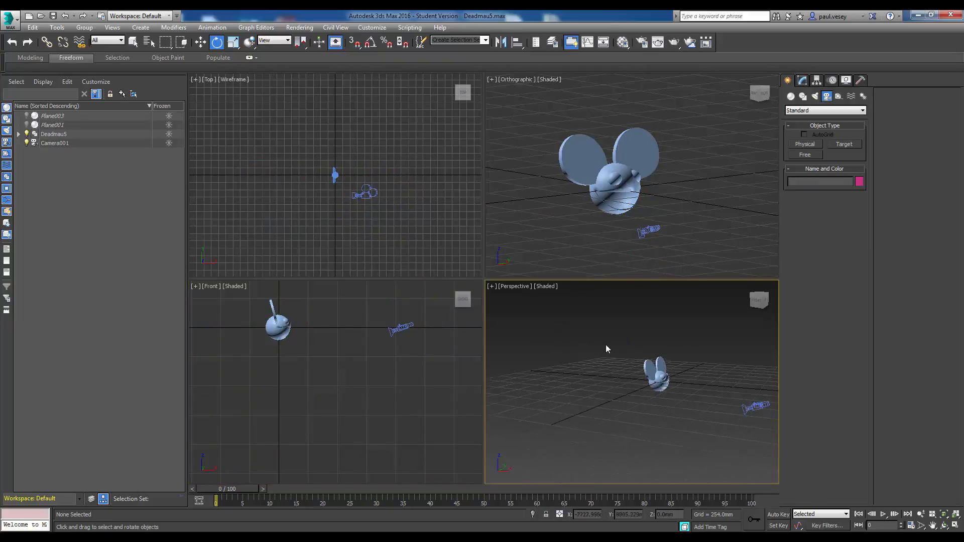
{"action": "right_click", "coordinate": [761, 408]}
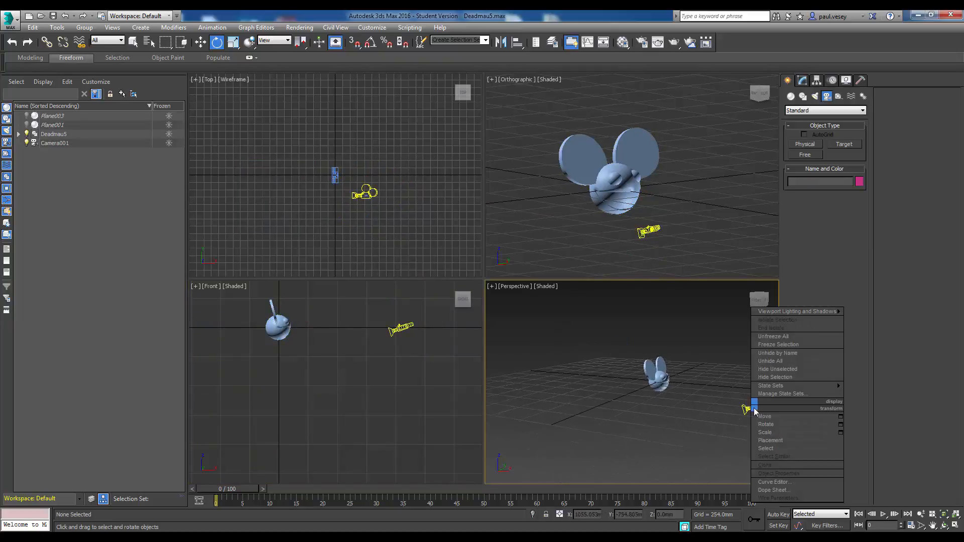
{"action": "left_click", "coordinate": [755, 408]}
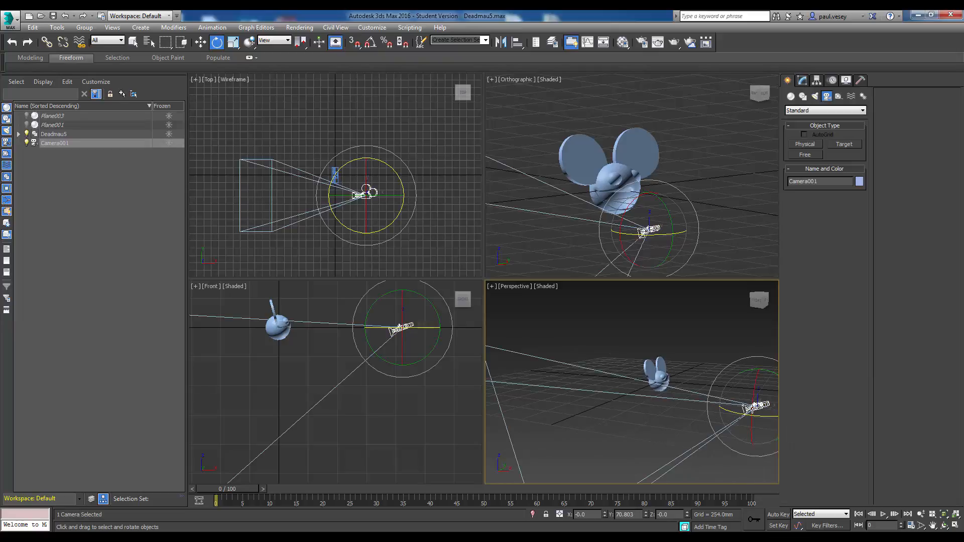
{"action": "right_click", "coordinate": [748, 410]}
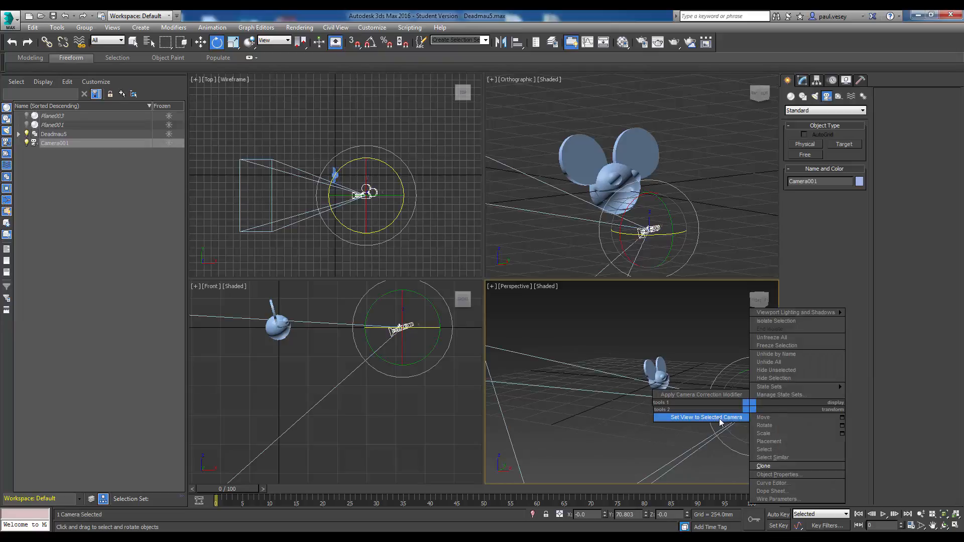
{"action": "left_click", "coordinate": [722, 421]}
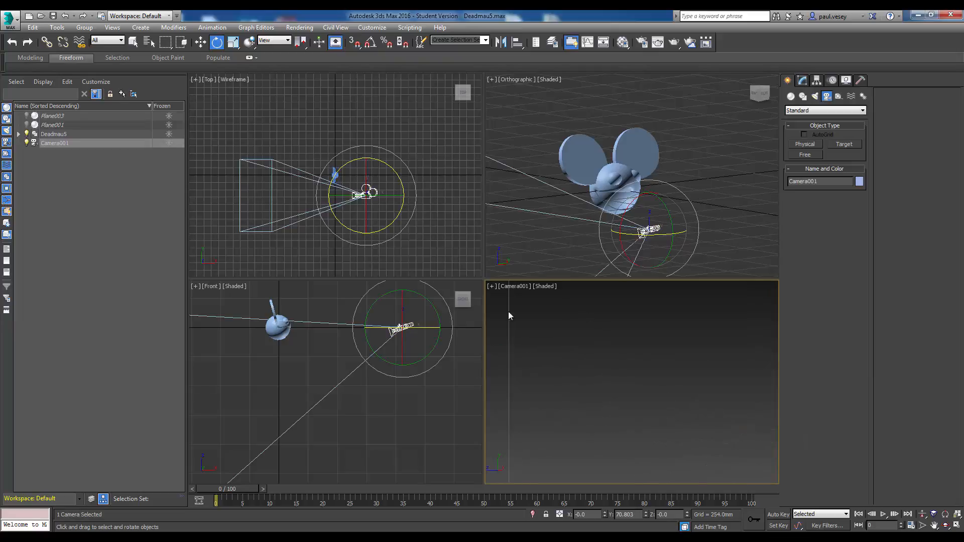
Step: Level the camera in the Front view by rotating it to about 88 degrees around Y
{"action": "left_click", "coordinate": [424, 386]}
{"action": "left_click", "coordinate": [404, 327]}
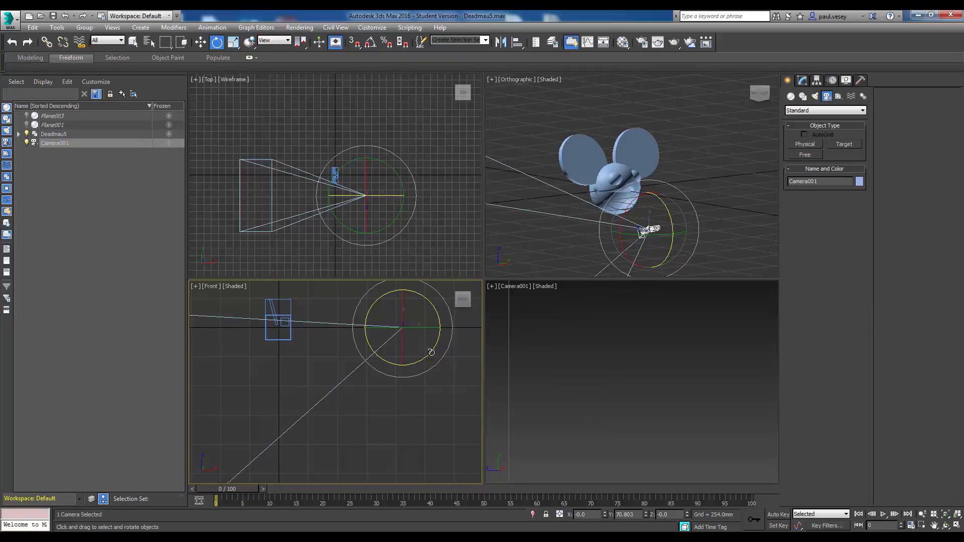
{"action": "left_click_drag", "start_coordinate": [431, 352], "coordinate": [411, 360]}
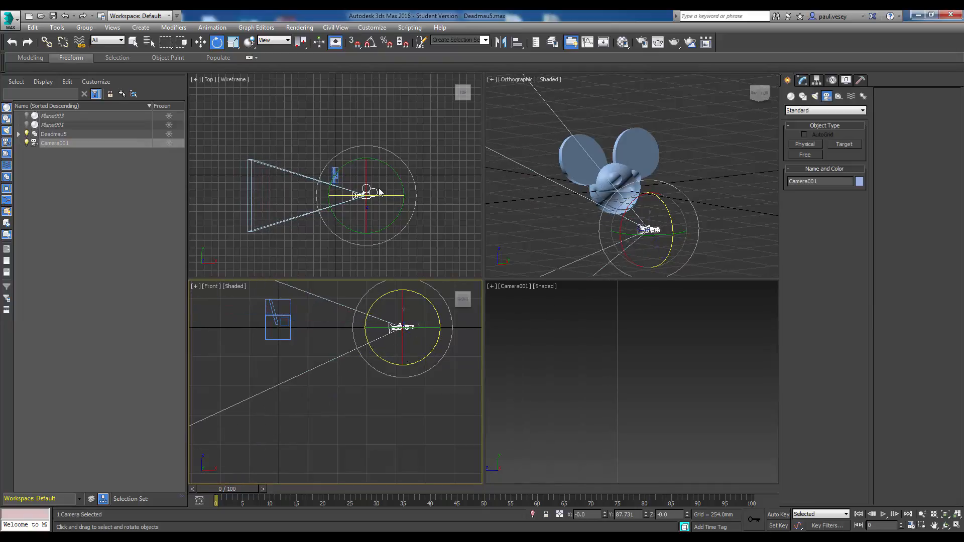
Step: Raise the camera in the Front view to about 69 mm in Z
{"action": "left_click", "coordinate": [201, 42]}
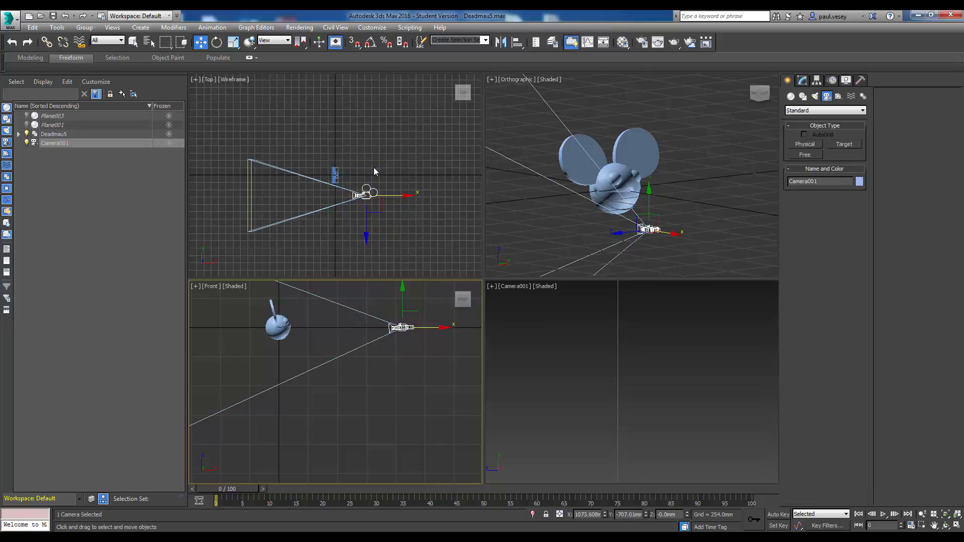
{"action": "left_click", "coordinate": [366, 230]}
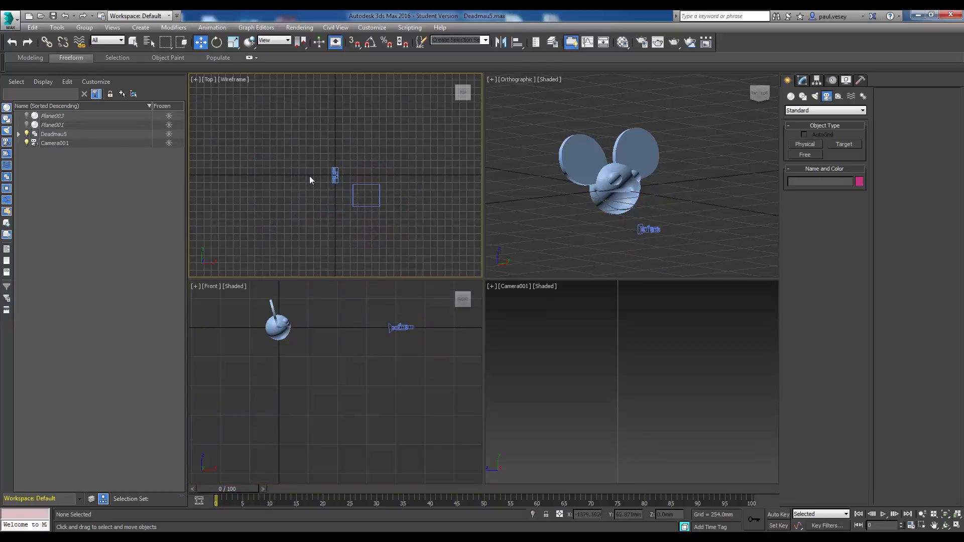
{"action": "left_click", "coordinate": [401, 328]}
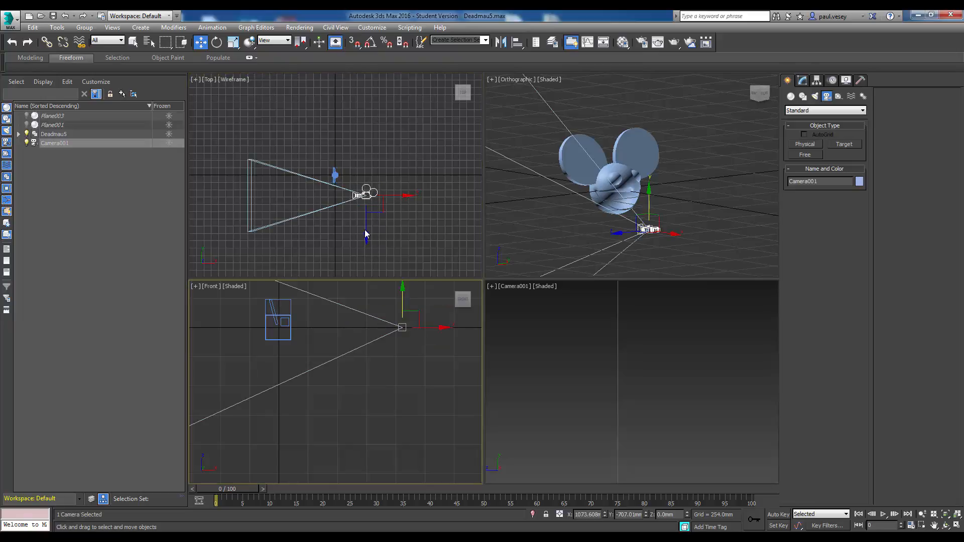
{"action": "left_click", "coordinate": [366, 225]}
{"action": "left_click", "coordinate": [367, 208]}
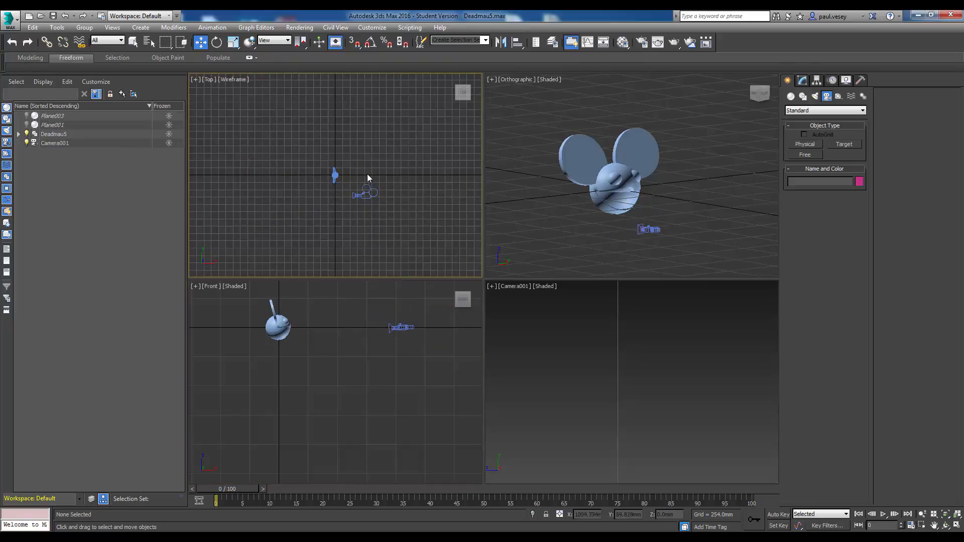
{"action": "left_click", "coordinate": [401, 328]}
{"action": "left_click_drag", "start_coordinate": [402, 306], "coordinate": [403, 297]}
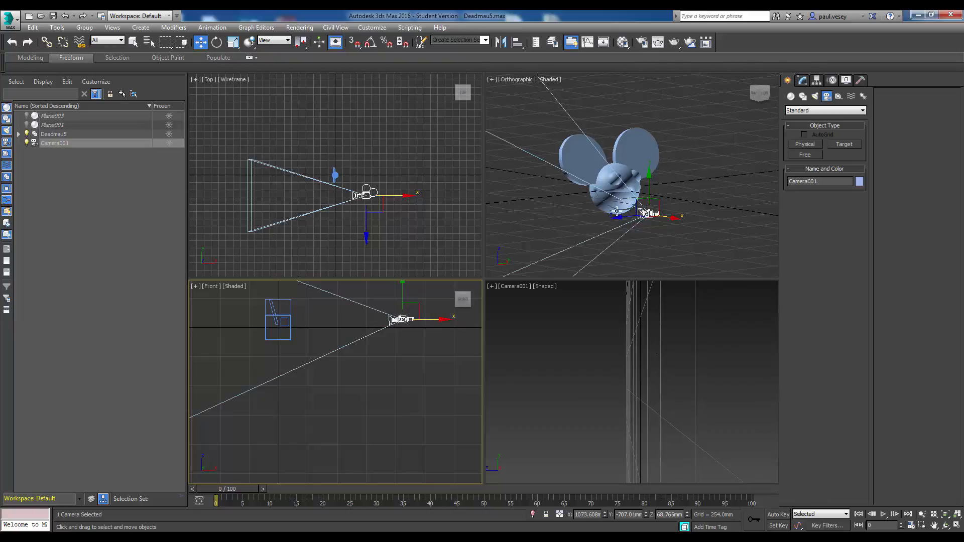
Step: Roll the camera upright in the Top view by rotating it to about 90 degrees around X
{"action": "left_click", "coordinate": [366, 224]}
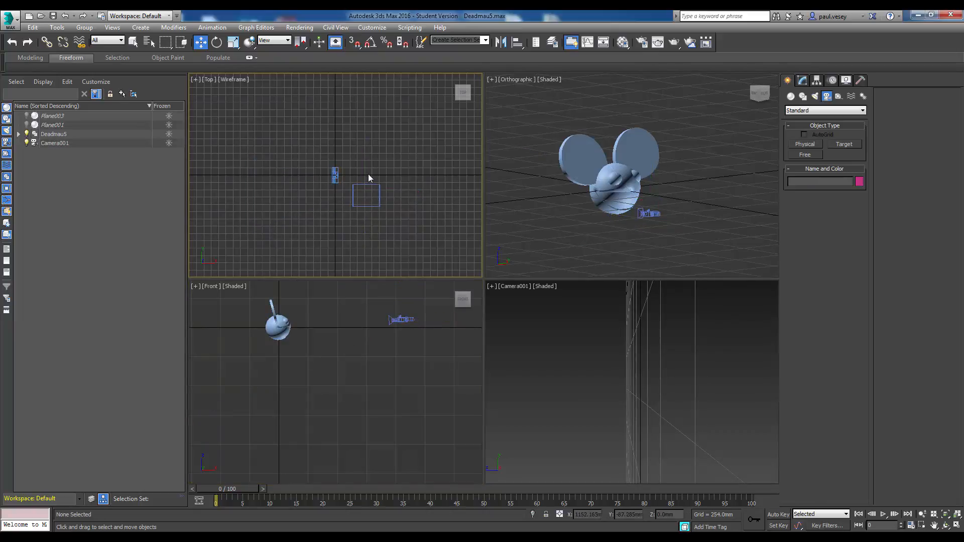
{"action": "middle_click_drag", "start_coordinate": [369, 173], "coordinate": [373, 165]}
{"action": "scroll", "coordinate": [373, 165], "scroll_direction": "up", "scroll_amount": 3}
{"action": "scroll", "coordinate": [373, 165], "scroll_direction": "down", "scroll_amount": 1}
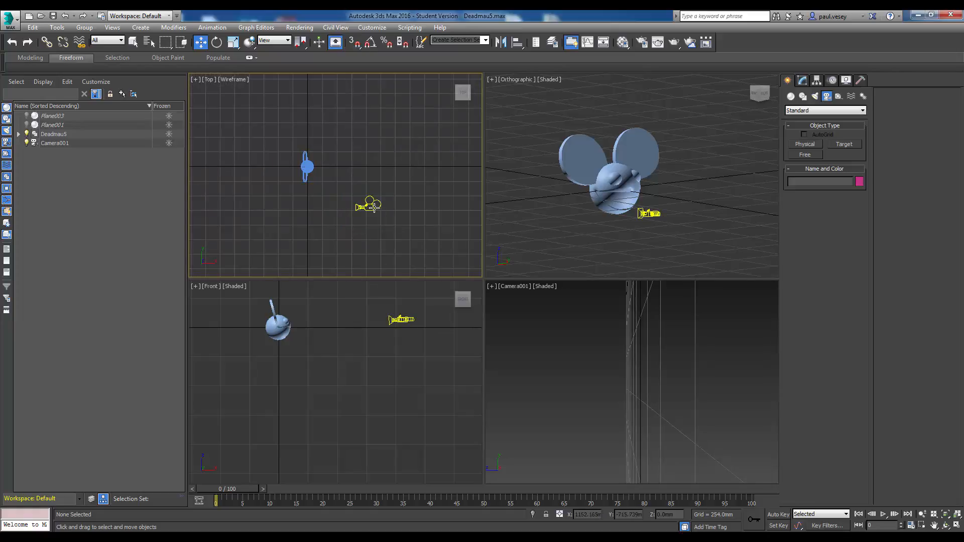
{"action": "left_click", "coordinate": [369, 205]}
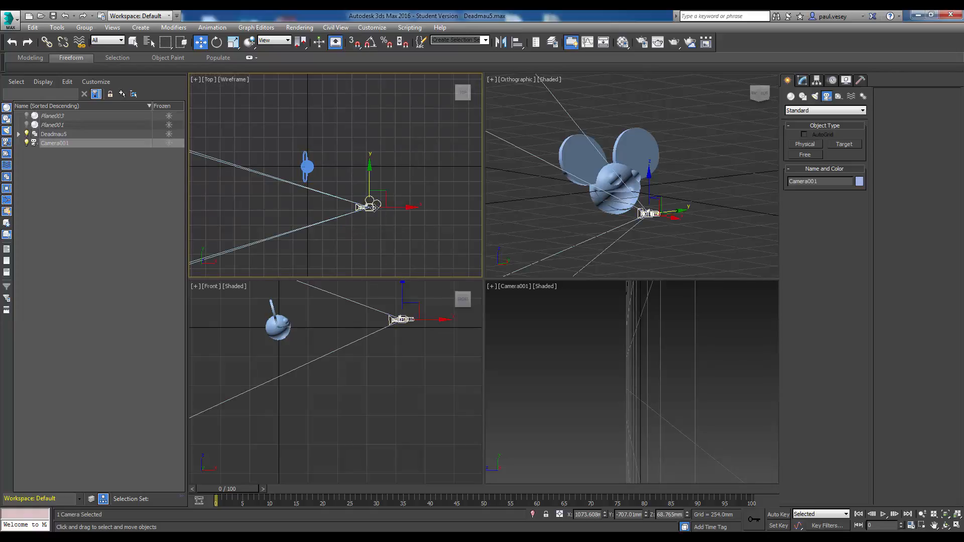
{"action": "left_click", "coordinate": [217, 42]}
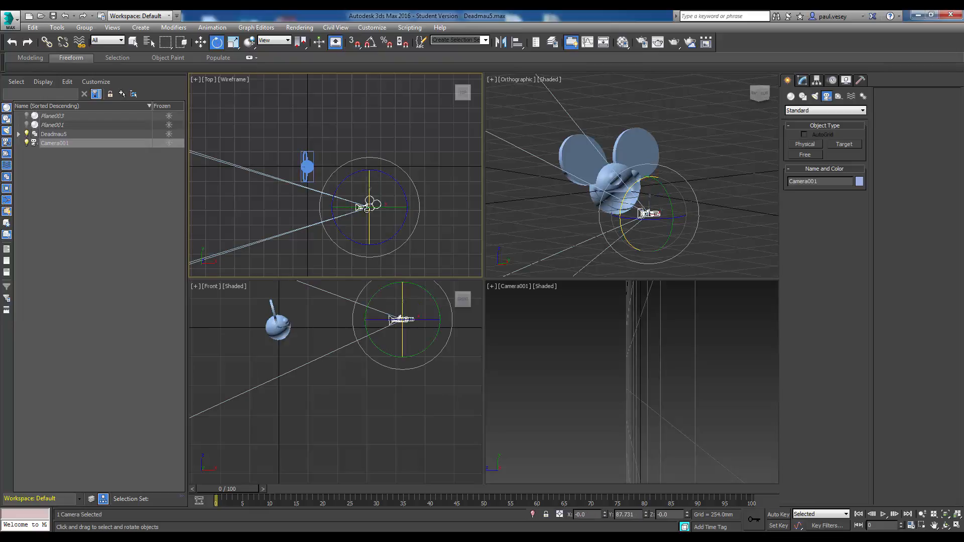
{"action": "left_click_drag", "start_coordinate": [369, 188], "coordinate": [364, 275]}
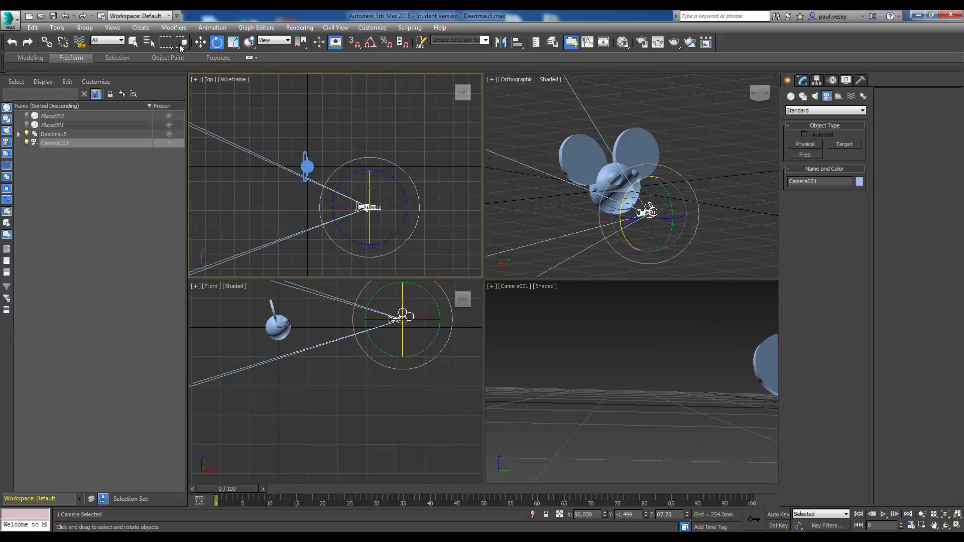
Step: Move the camera in the Top view to about -94 mm in Y, in front of the head, and tilt it to about 89 degrees around X
{"action": "left_click", "coordinate": [200, 42]}
{"action": "left_click_drag", "start_coordinate": [370, 175], "coordinate": [370, 154]}
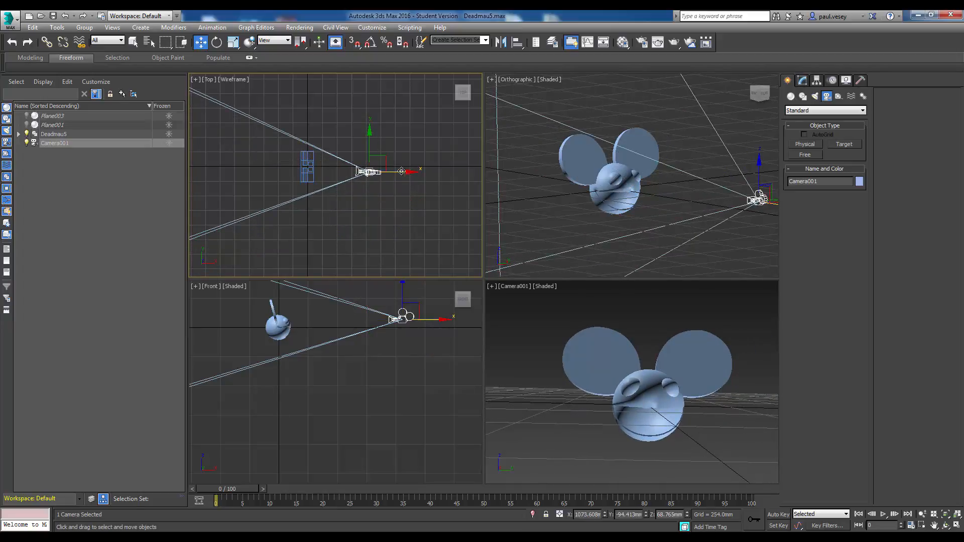
{"action": "key", "text": "e"}
{"action": "left_click_drag", "start_coordinate": [408, 181], "coordinate": [415, 221]}
{"action": "left_click", "coordinate": [391, 189]}
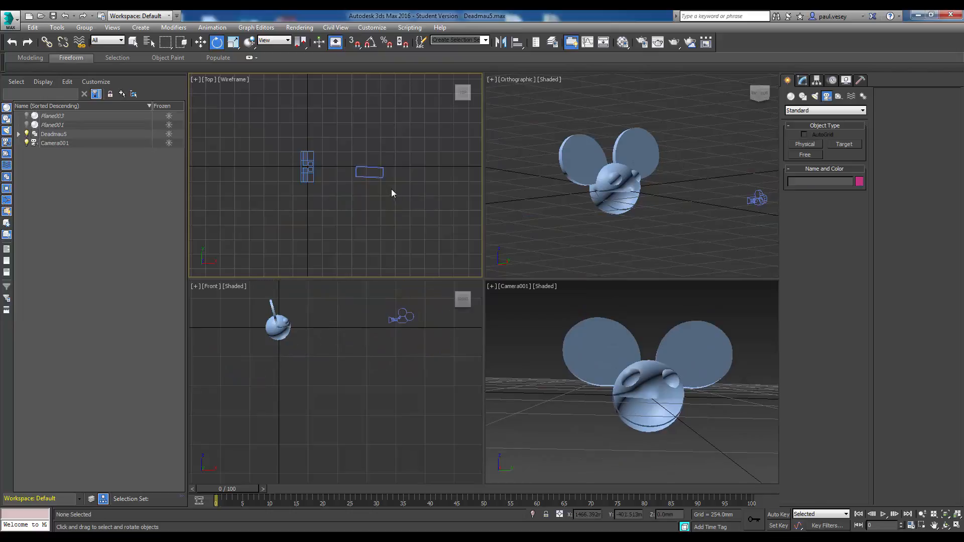
Step: Turn the camera to about 51 degrees around Z and move it in the Top view to about 714 mm in X and -592 mm in Y
{"action": "left_click", "coordinate": [367, 172]}
{"action": "left_click_drag", "start_coordinate": [391, 199], "coordinate": [357, 204]}
{"action": "left_click", "coordinate": [200, 43]}
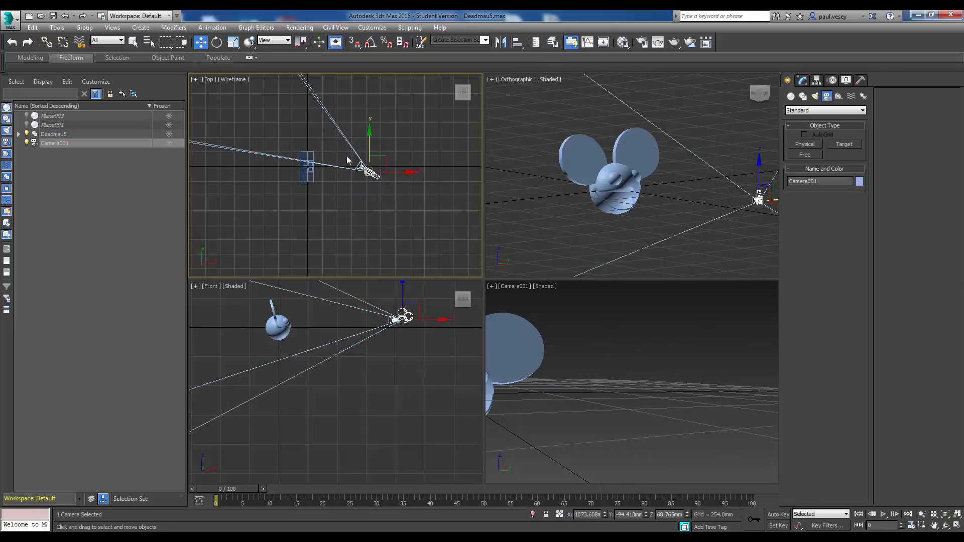
{"action": "left_click", "coordinate": [371, 172]}
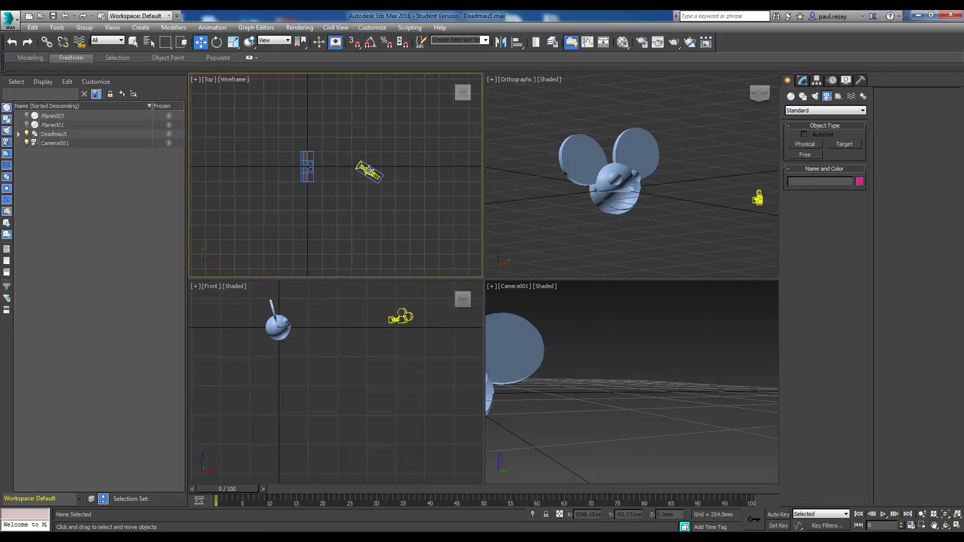
{"action": "left_click", "coordinate": [370, 171]}
{"action": "left_click_drag", "start_coordinate": [383, 170], "coordinate": [373, 194]}
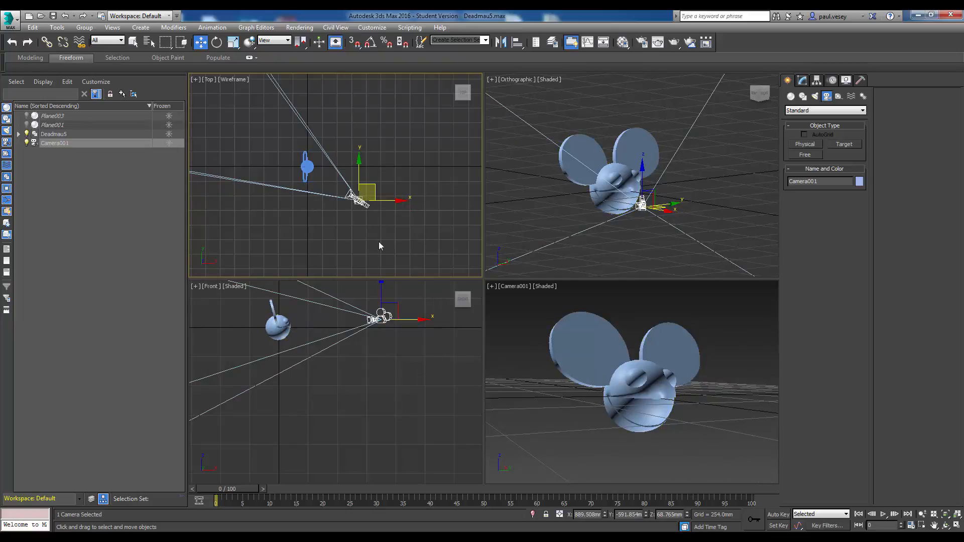
{"action": "left_click_drag", "start_coordinate": [380, 201], "coordinate": [381, 181]}
{"action": "left_click", "coordinate": [217, 43]}
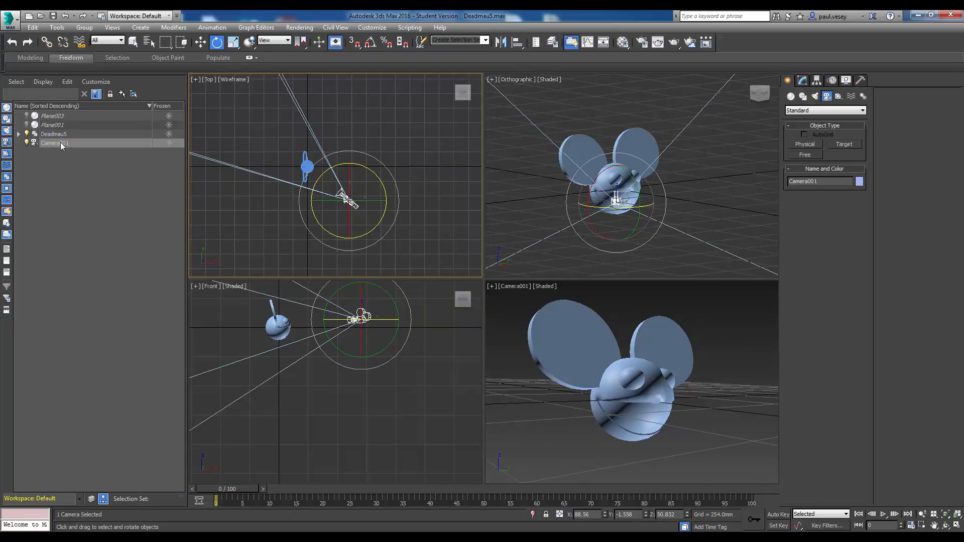
{"action": "right_click", "coordinate": [107, 145]}
{"action": "left_click", "coordinate": [146, 217]}
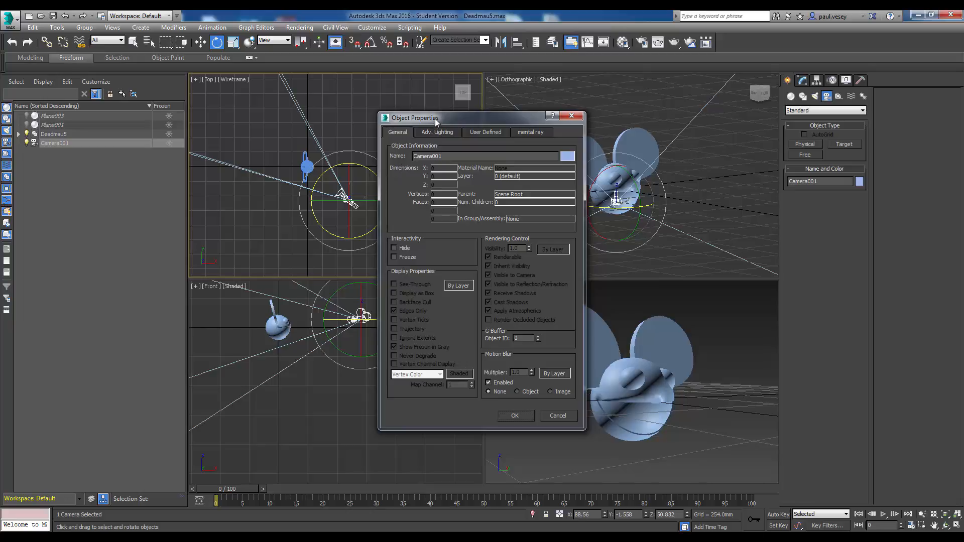
{"action": "left_click_drag", "start_coordinate": [432, 122], "coordinate": [588, 134]}
{"action": "left_click", "coordinate": [728, 127]}
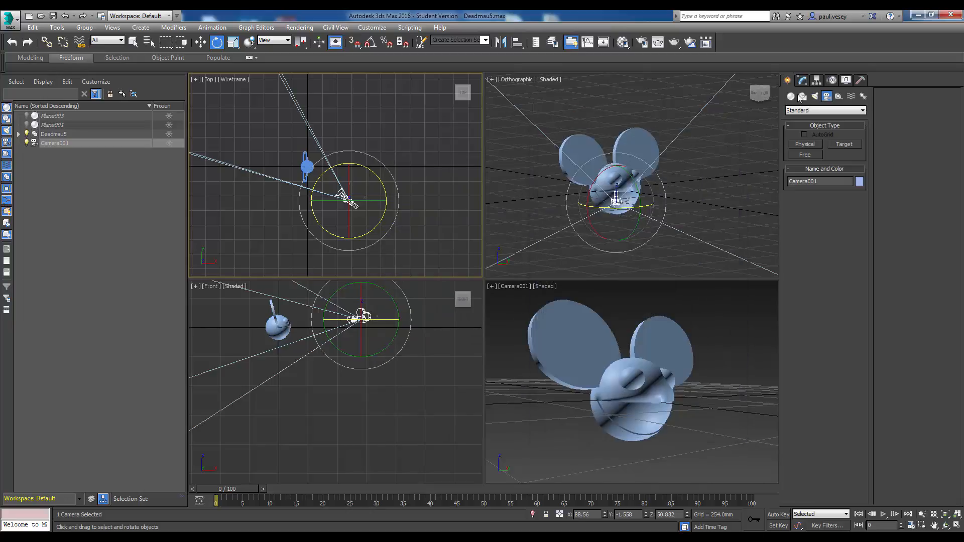
Step: Apply the 15 mm stock lens to the camera and move it close to the head, to about X 296, Y -257 and Z 124 mm
{"action": "left_click", "coordinate": [803, 81]}
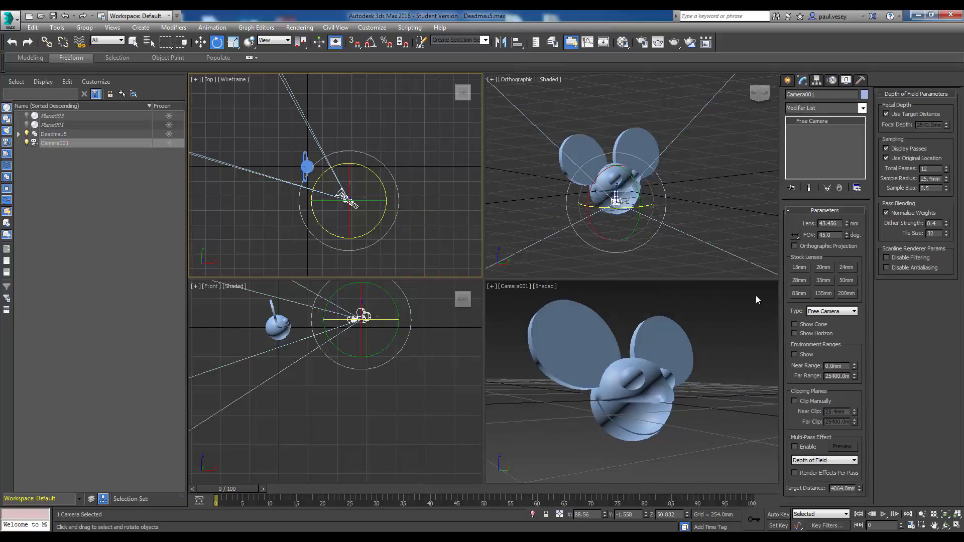
{"action": "left_click", "coordinate": [801, 267]}
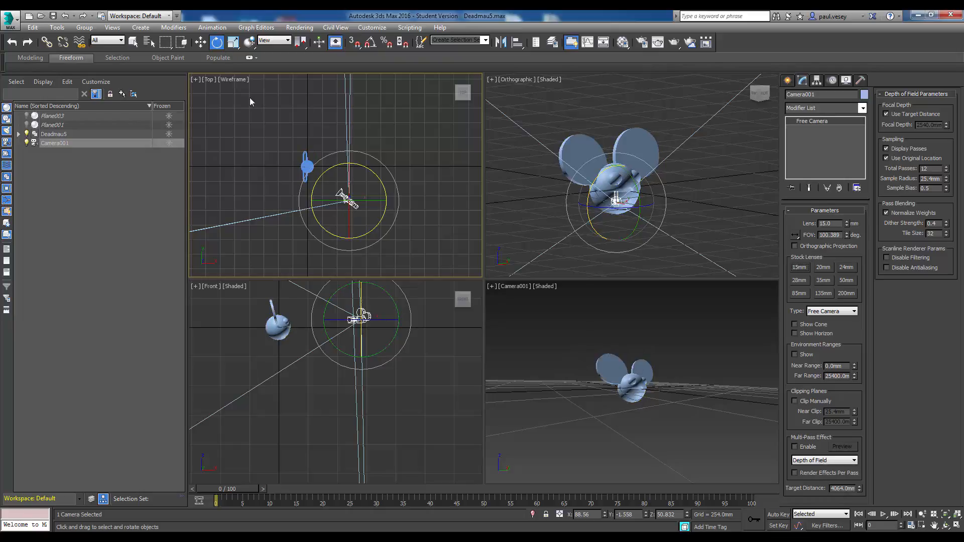
{"action": "left_click", "coordinate": [200, 42]}
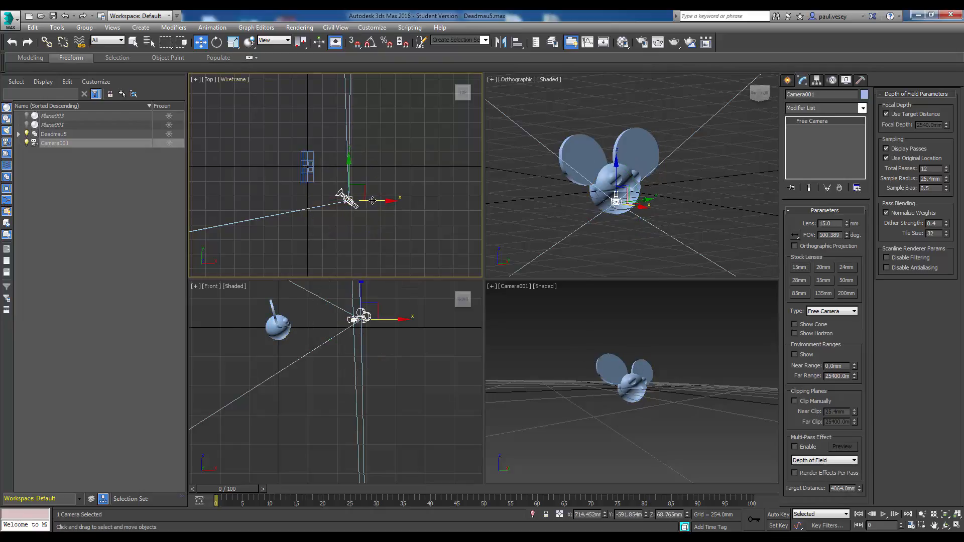
{"action": "left_click_drag", "start_coordinate": [372, 200], "coordinate": [325, 160]}
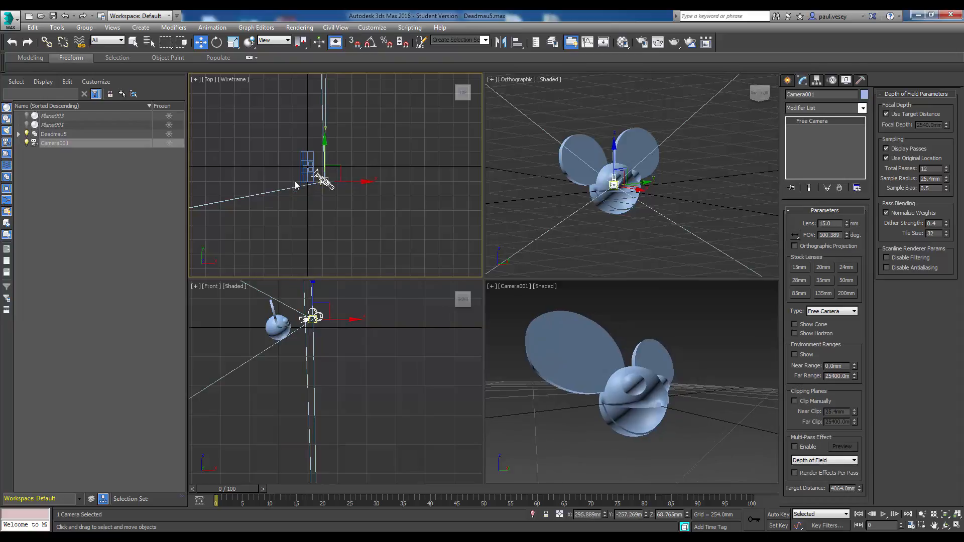
{"action": "left_click", "coordinate": [313, 296]}
{"action": "left_click_drag", "start_coordinate": [312, 294], "coordinate": [312, 287]}
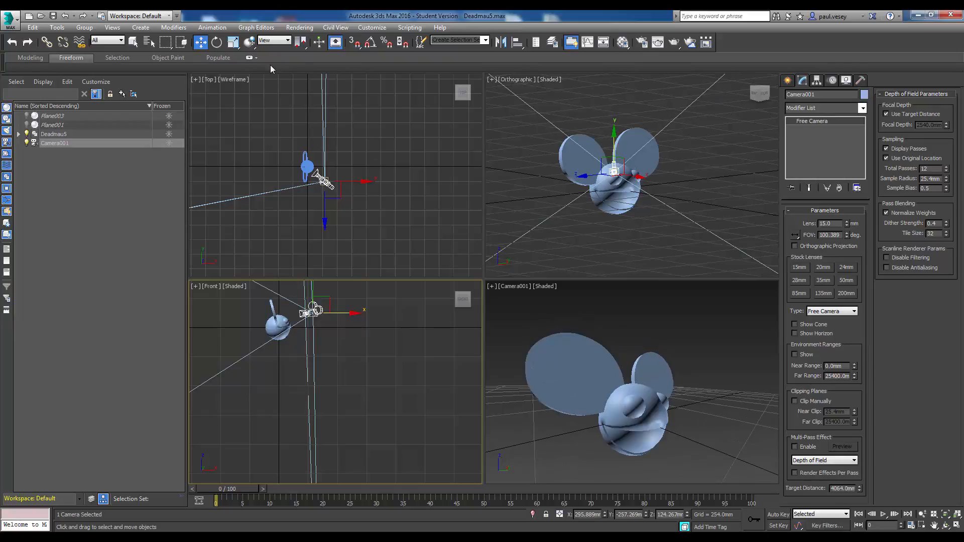
Step: Tilt the camera down toward the head in the Front view, to about 82 degrees around X, and maximize the camera viewport
{"action": "left_click", "coordinate": [218, 44]}
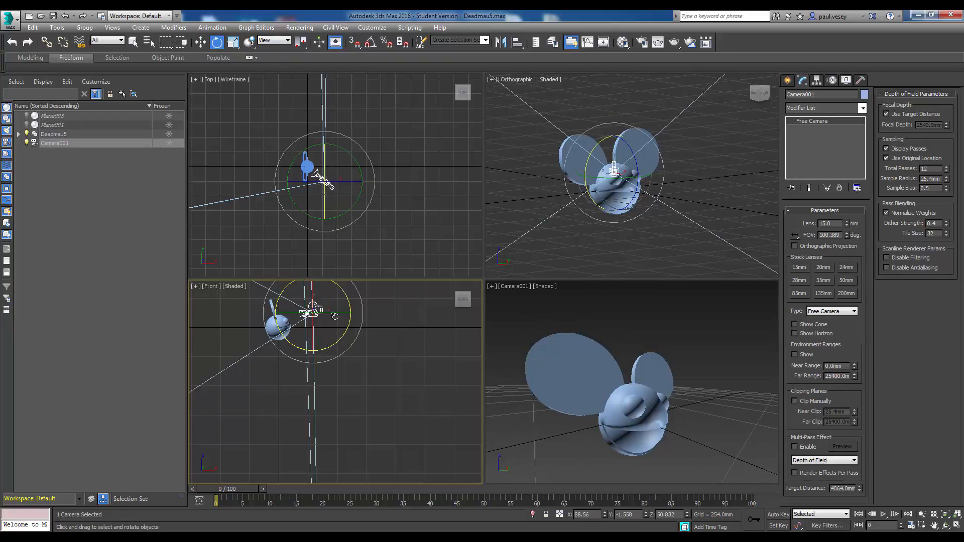
{"action": "left_click_drag", "start_coordinate": [345, 335], "coordinate": [351, 327]}
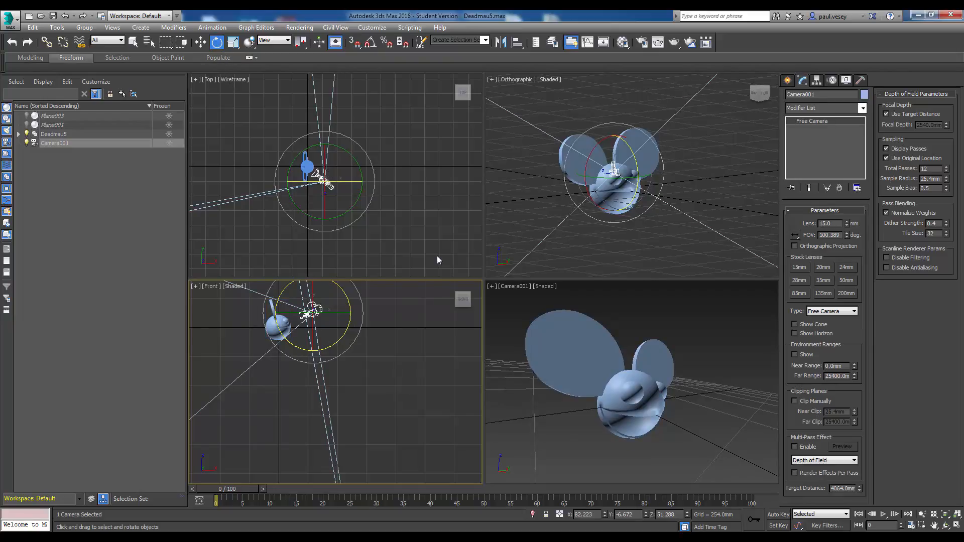
{"action": "left_click", "coordinate": [491, 286]}
{"action": "left_click", "coordinate": [513, 299]}
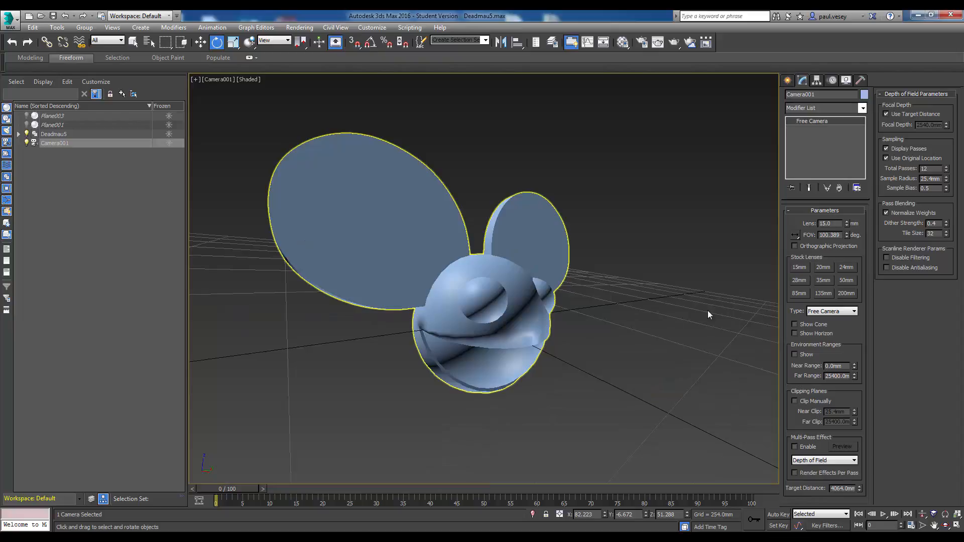